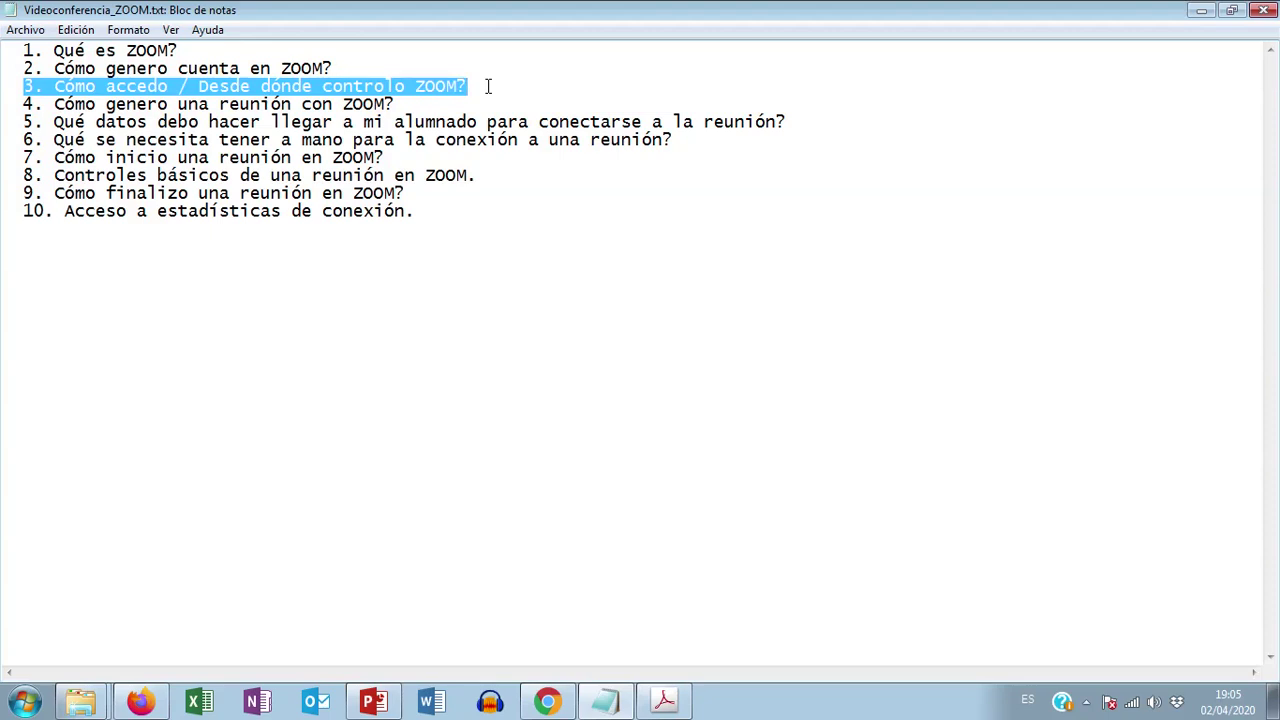
# Step: Bring the browser showing the Zoom page to the front
pyautogui.click(547, 702)
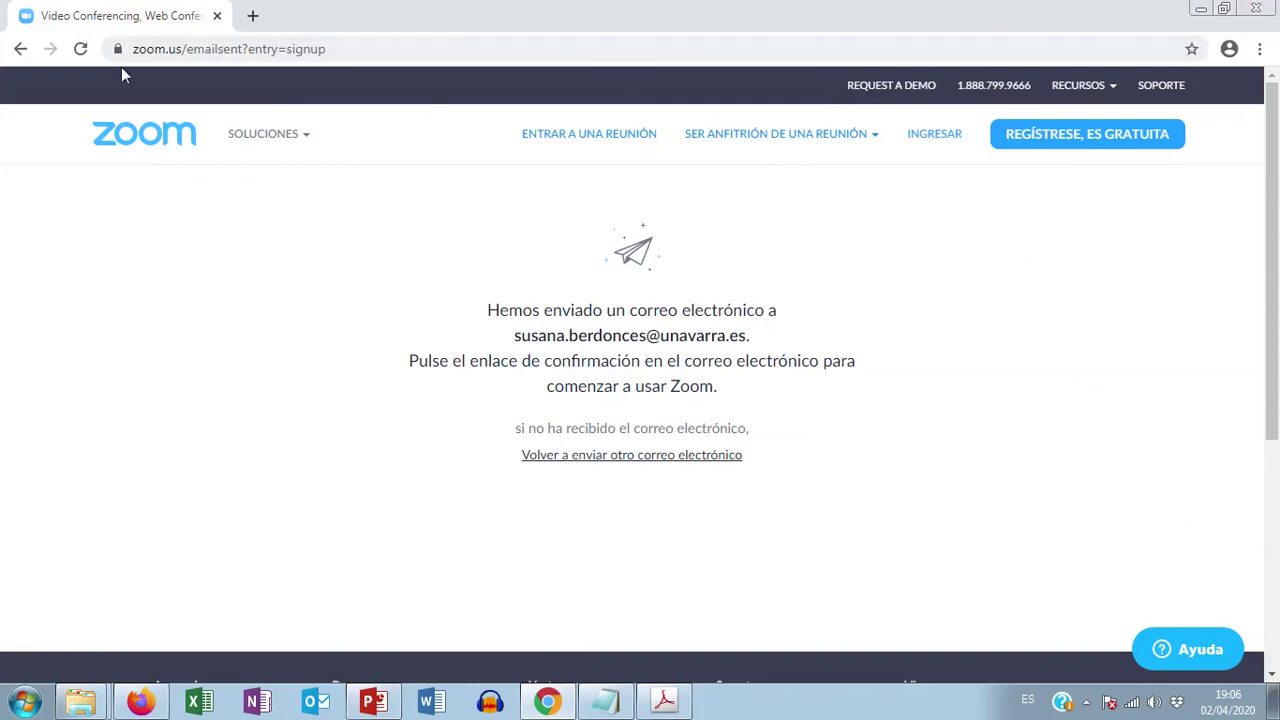
# Step: Go back twice to the zoom.us home page and go to the INGRESAR sign-in page
pyautogui.click(18, 49)
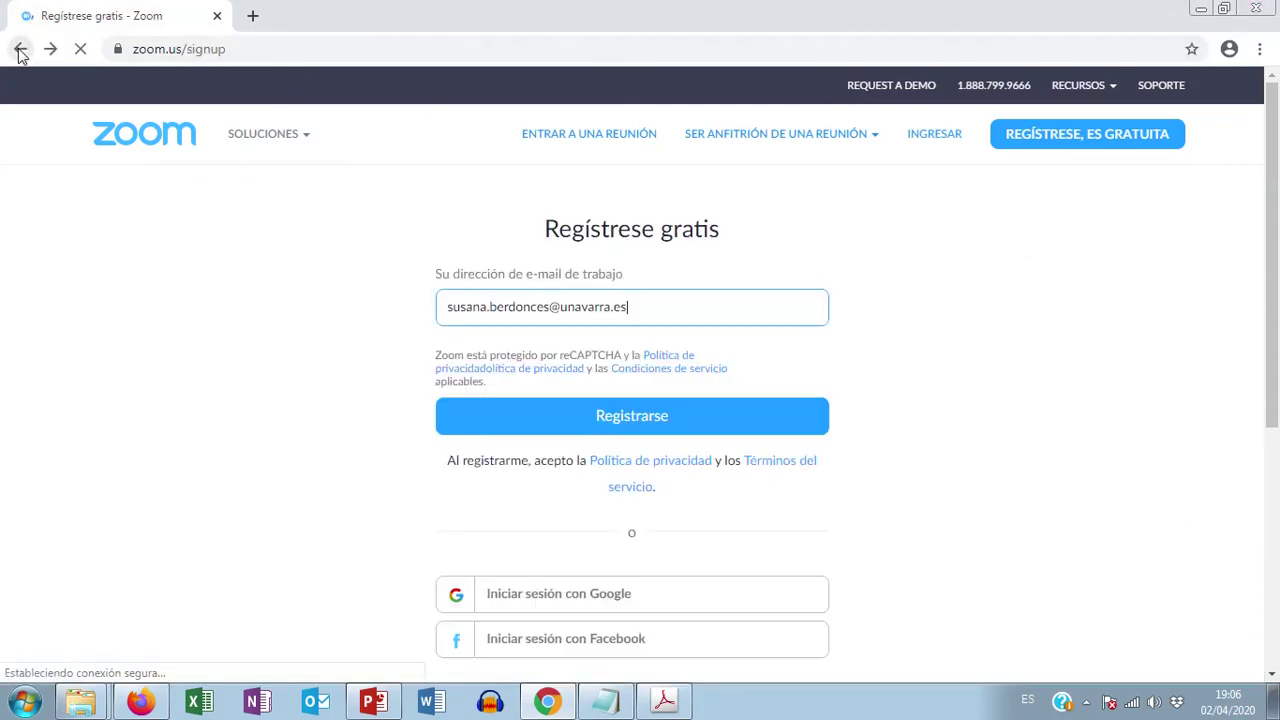
pyautogui.click(18, 49)
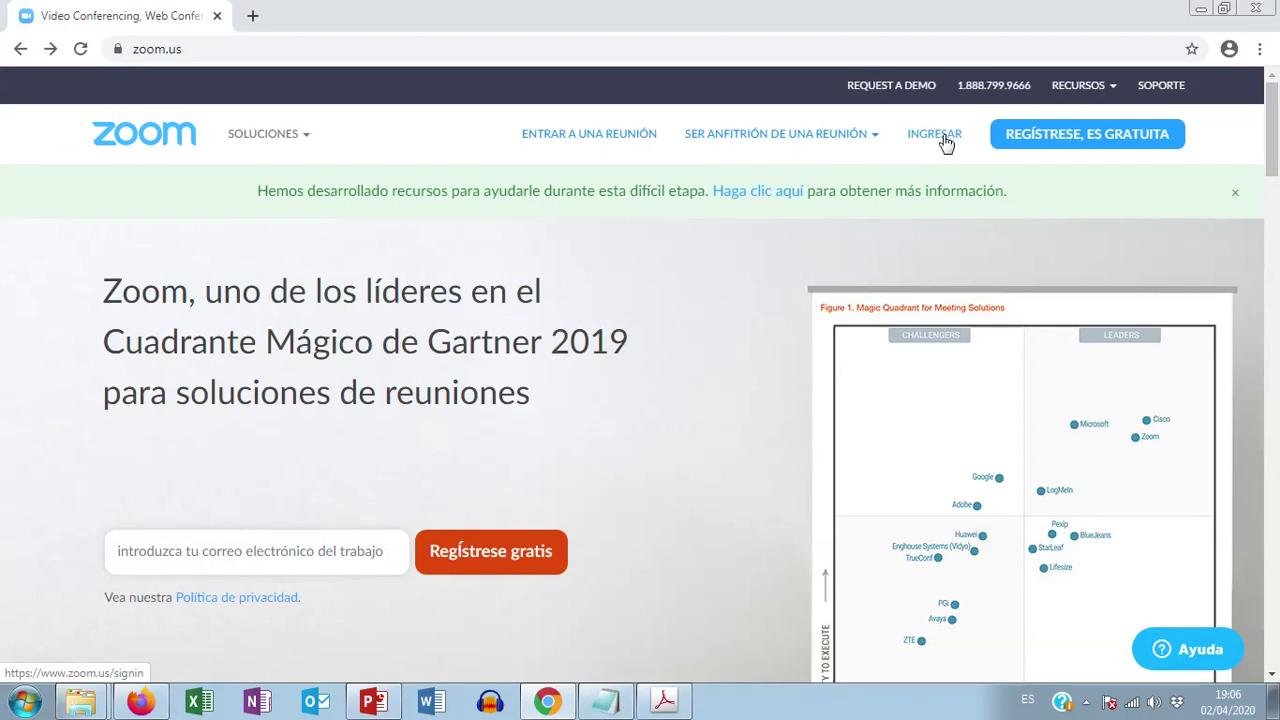
pyautogui.click(932, 139)
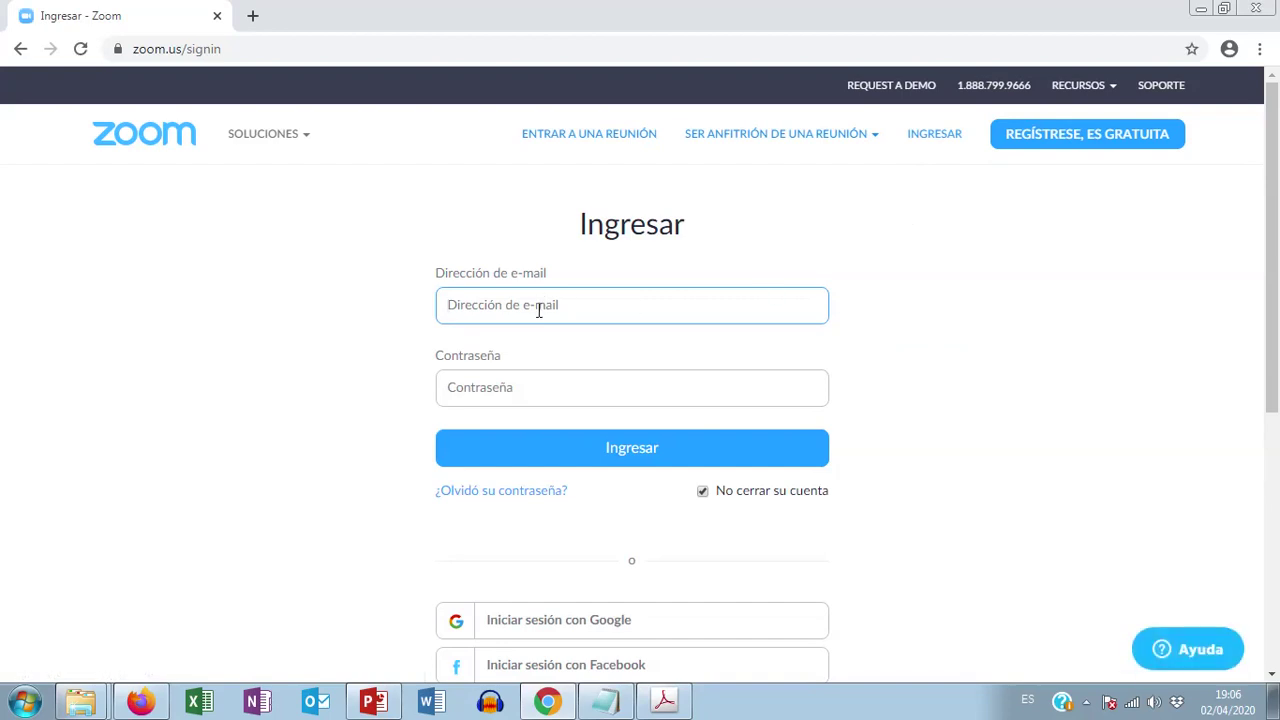
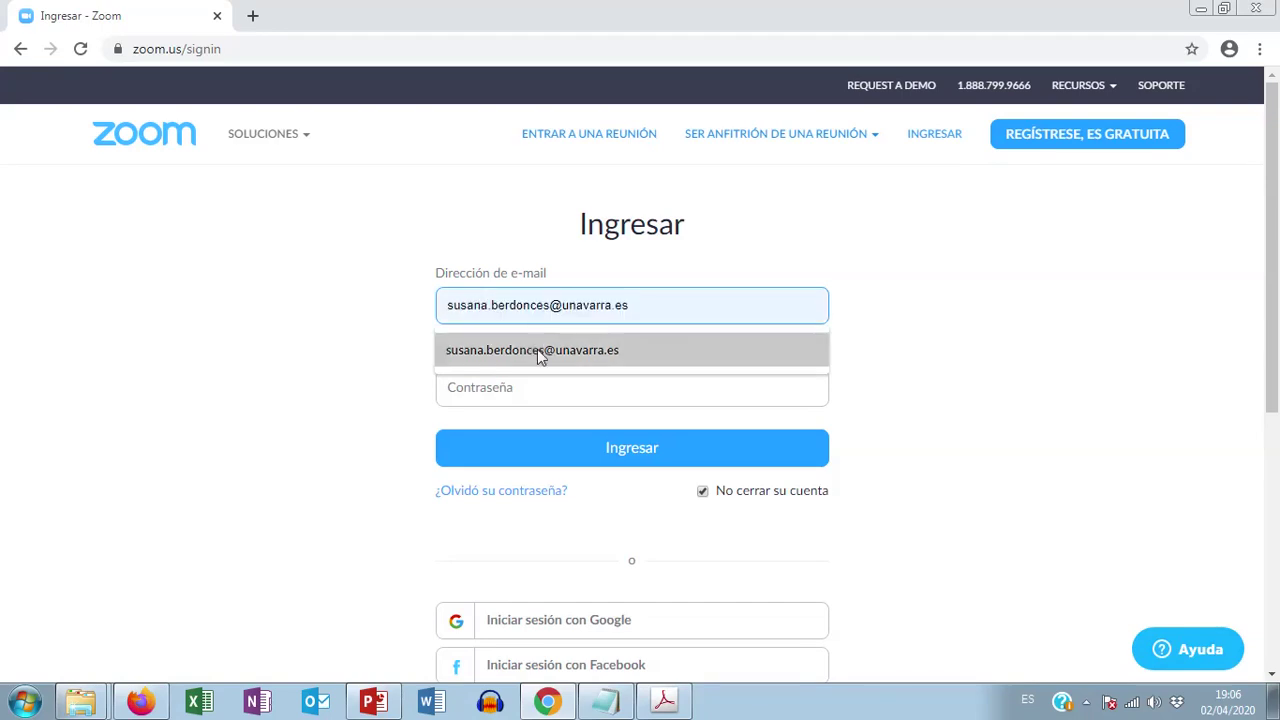
# Step: Sign in with the account e-mail from the autofill suggestion and the account password
pyautogui.click(537, 349)
pyautogui.click(525, 391)
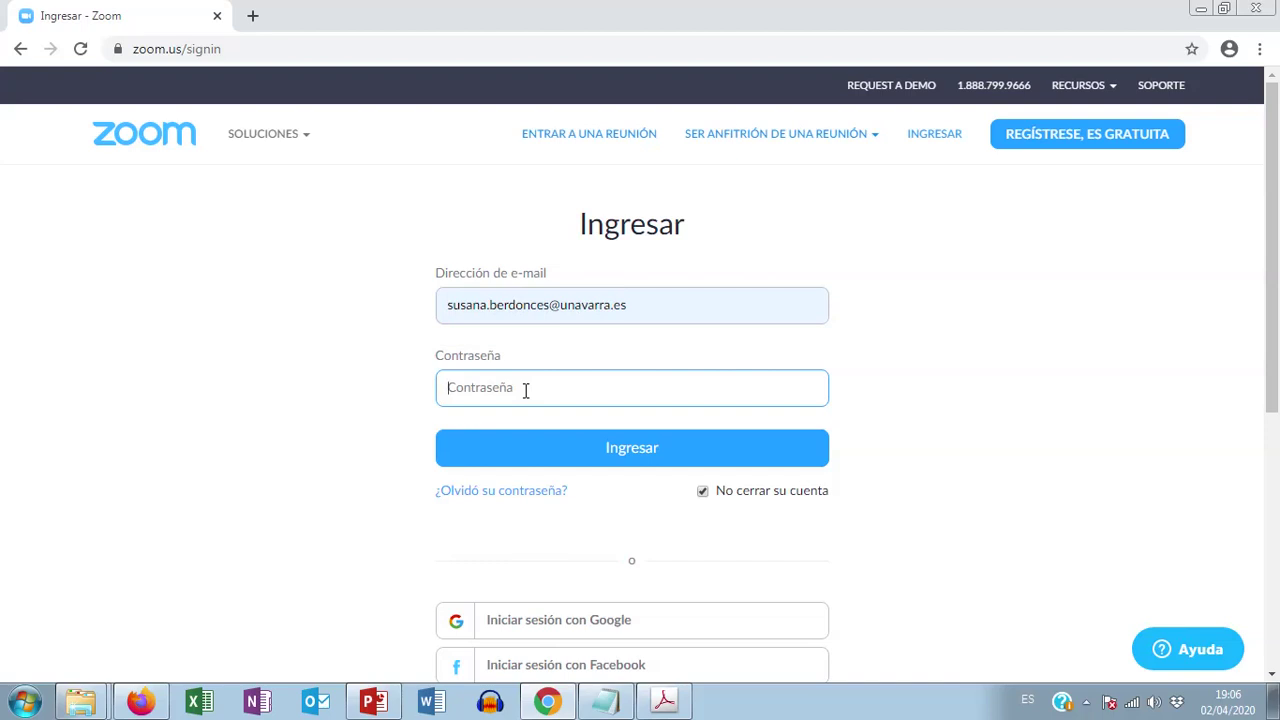
pyautogui.write('•••••••')
pyautogui.click(629, 456)
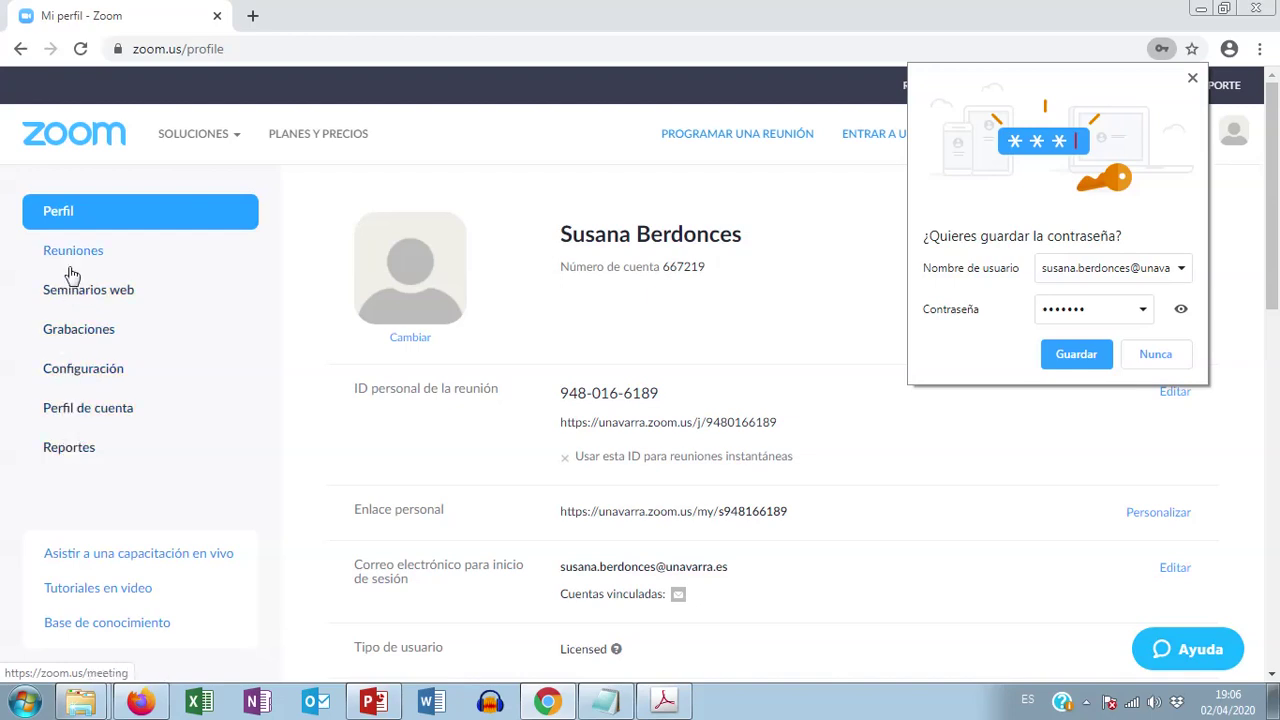
# Step: Dismiss the save-password bubble and highlight topic 4, creating a Zoom meeting, in Notepad
pyautogui.click(1194, 79)
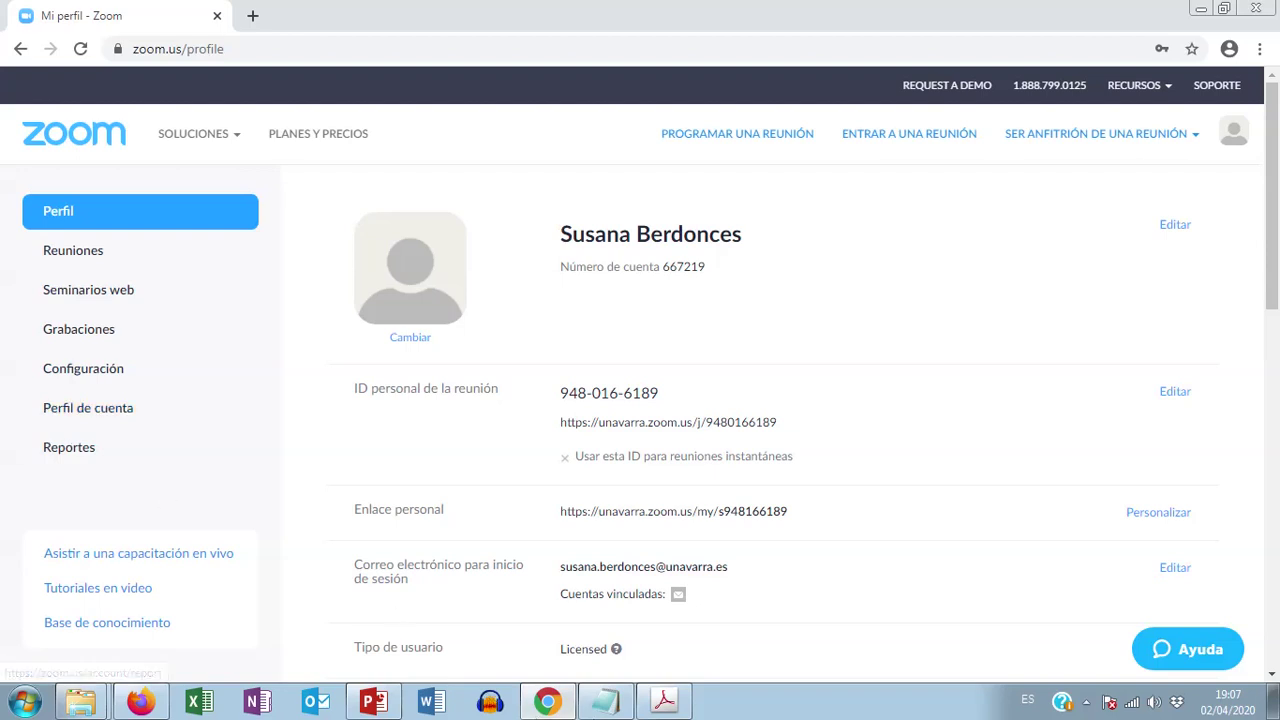
pyautogui.click(612, 703)
pyautogui.moveTo(24, 104); pyautogui.dragTo(398, 103)
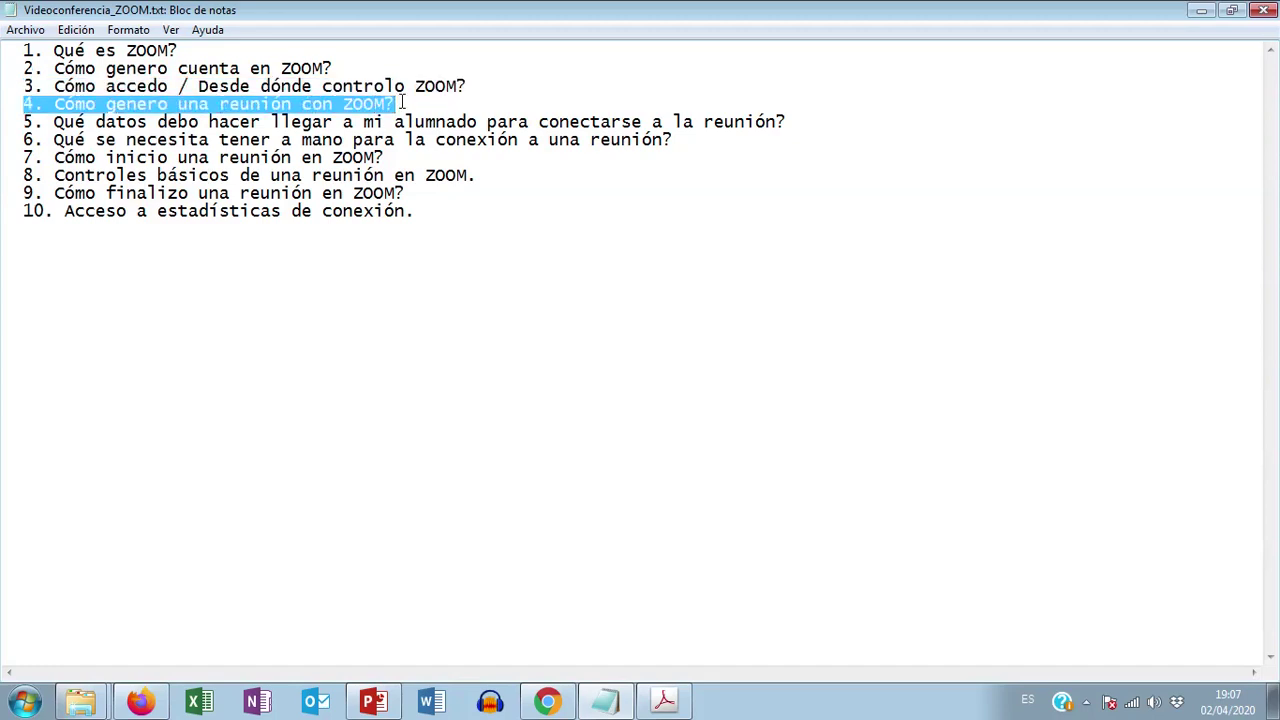
# Step: Switch back to the Zoom Mi perfil page in Chrome
pyautogui.click(553, 702)
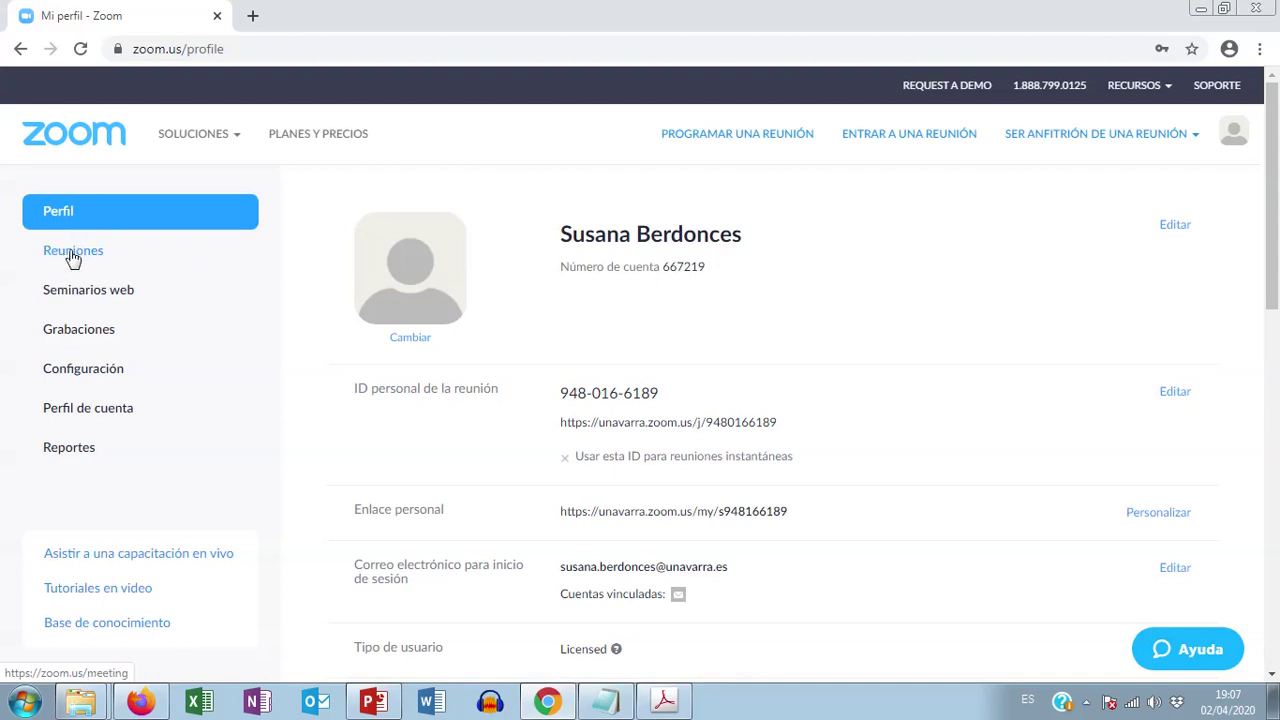
# Step: Open Reuniones in the sidebar and choose Programar una reunión nueva
pyautogui.click(73, 256)
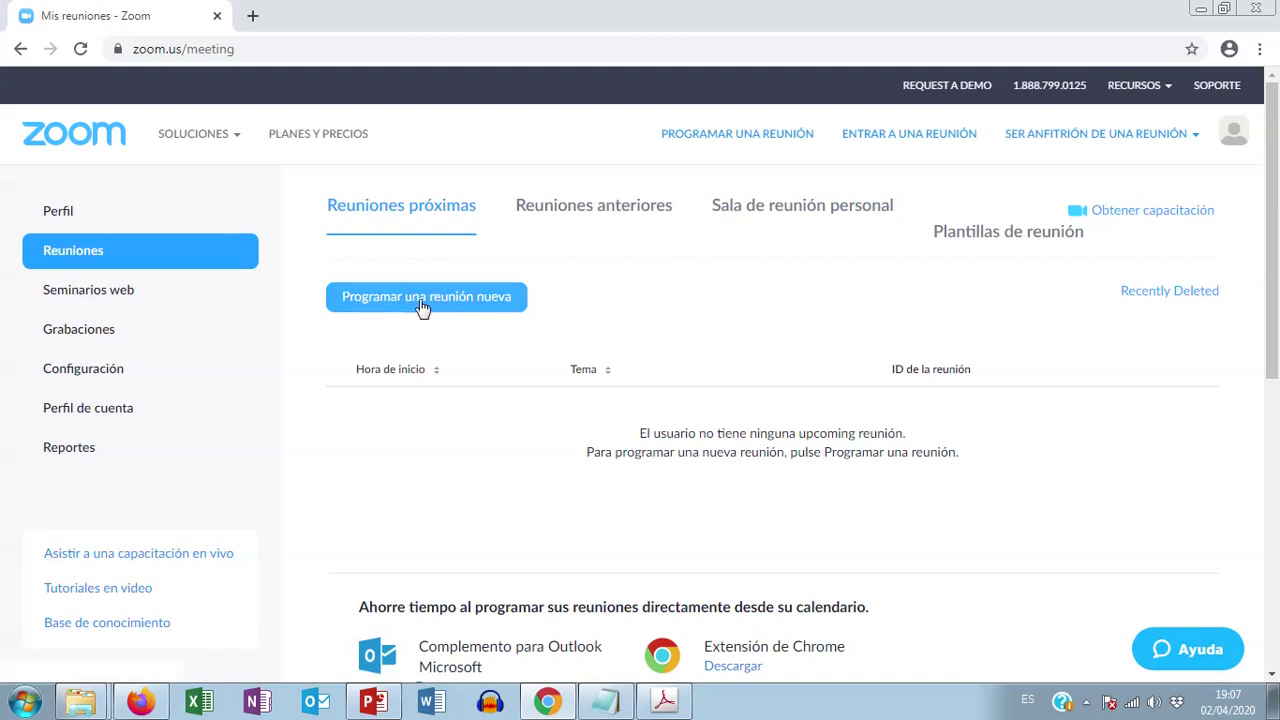
pyautogui.click(505, 305)
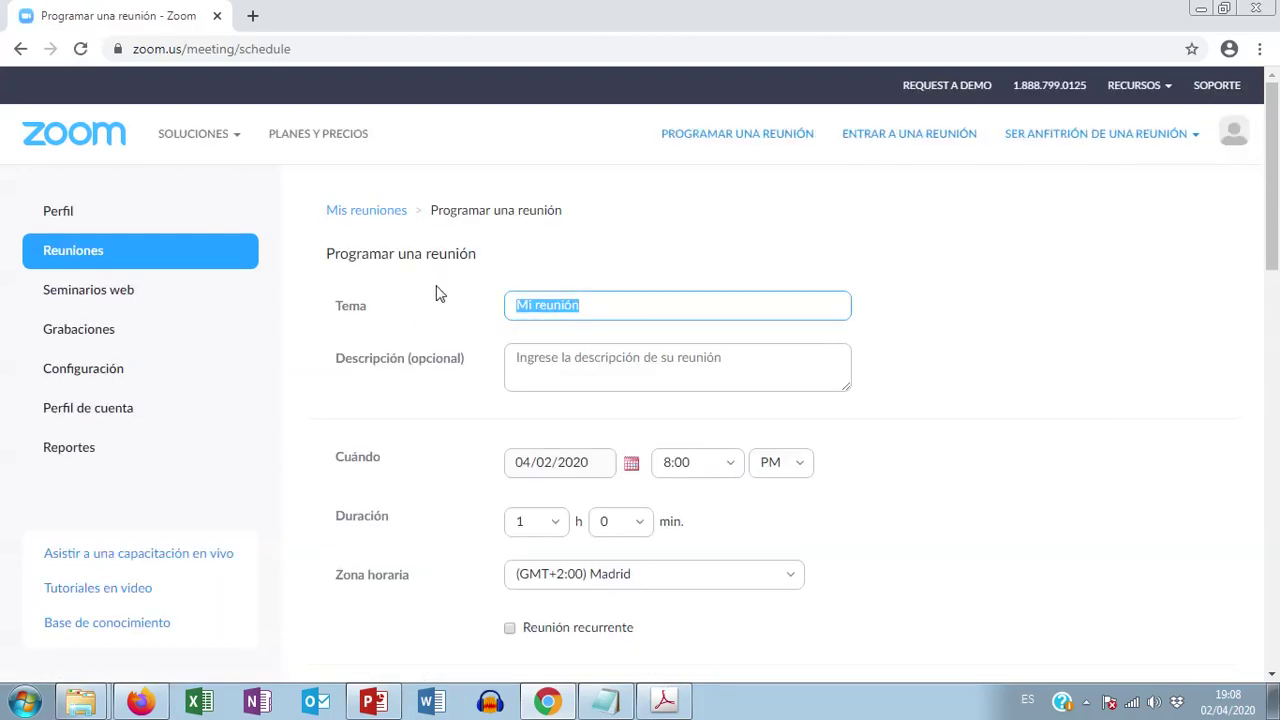
# Step: Replace the Tema 'Mi reunión' with 'Reunión para clase'
pyautogui.scroll(-1, 872, 288)
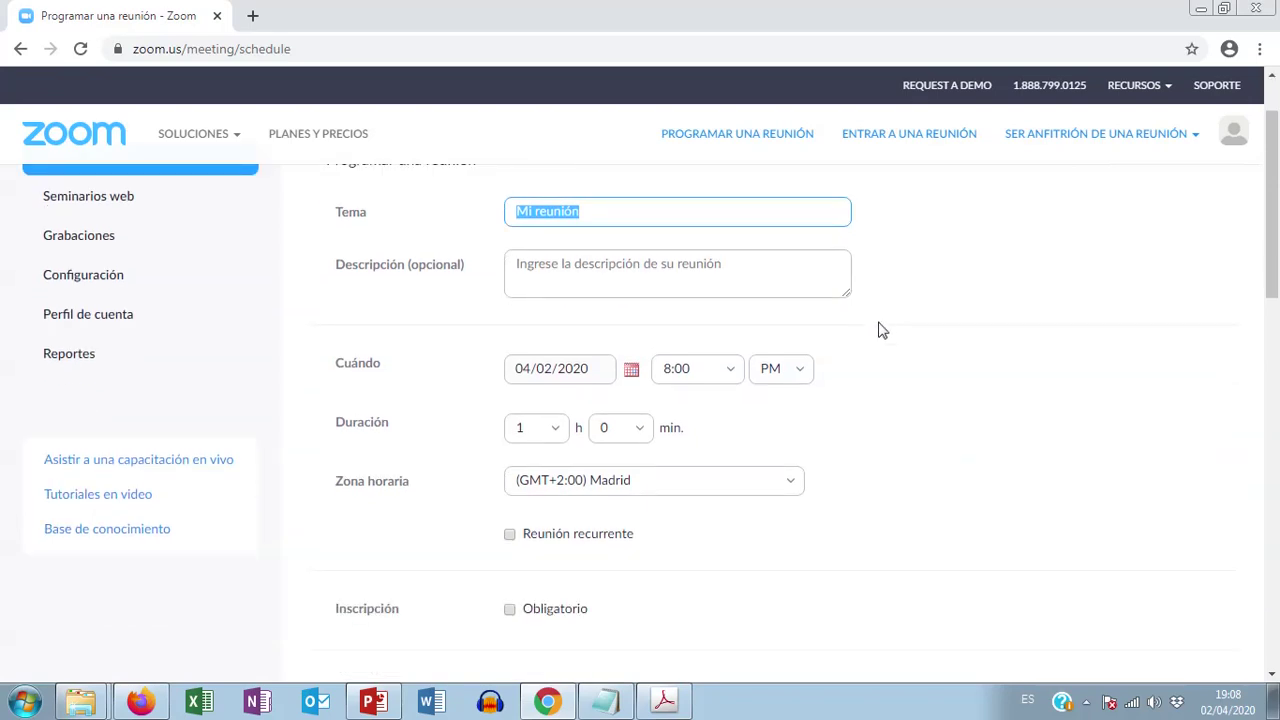
pyautogui.scroll(1, 894, 337)
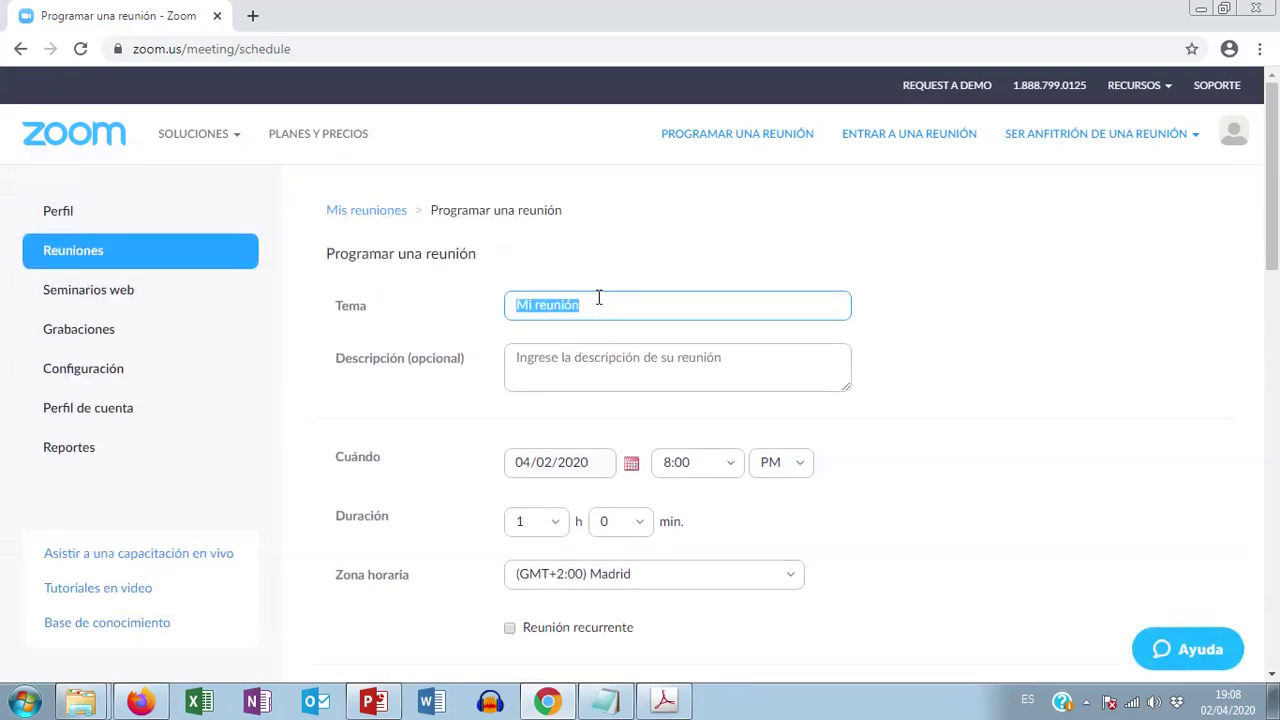
pyautogui.write('Reunión para clase')
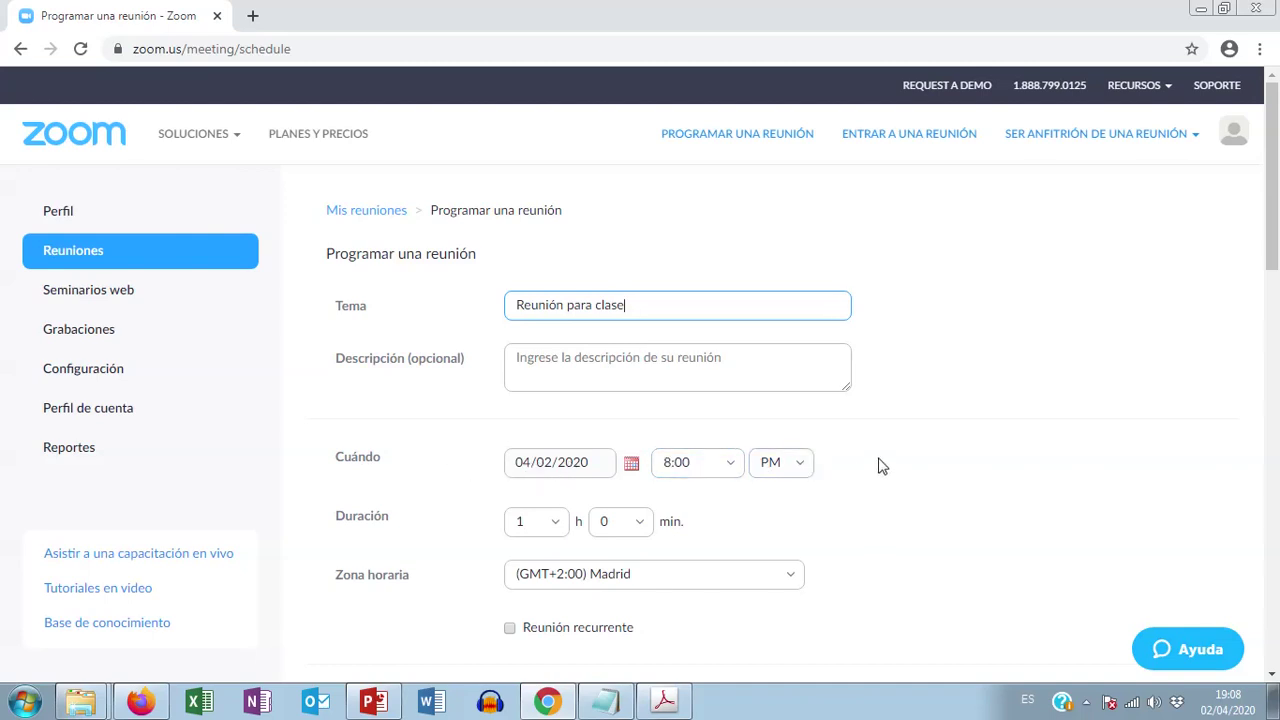
pyautogui.scroll(-1, 881, 466)
pyautogui.scroll(-1, 881, 466)
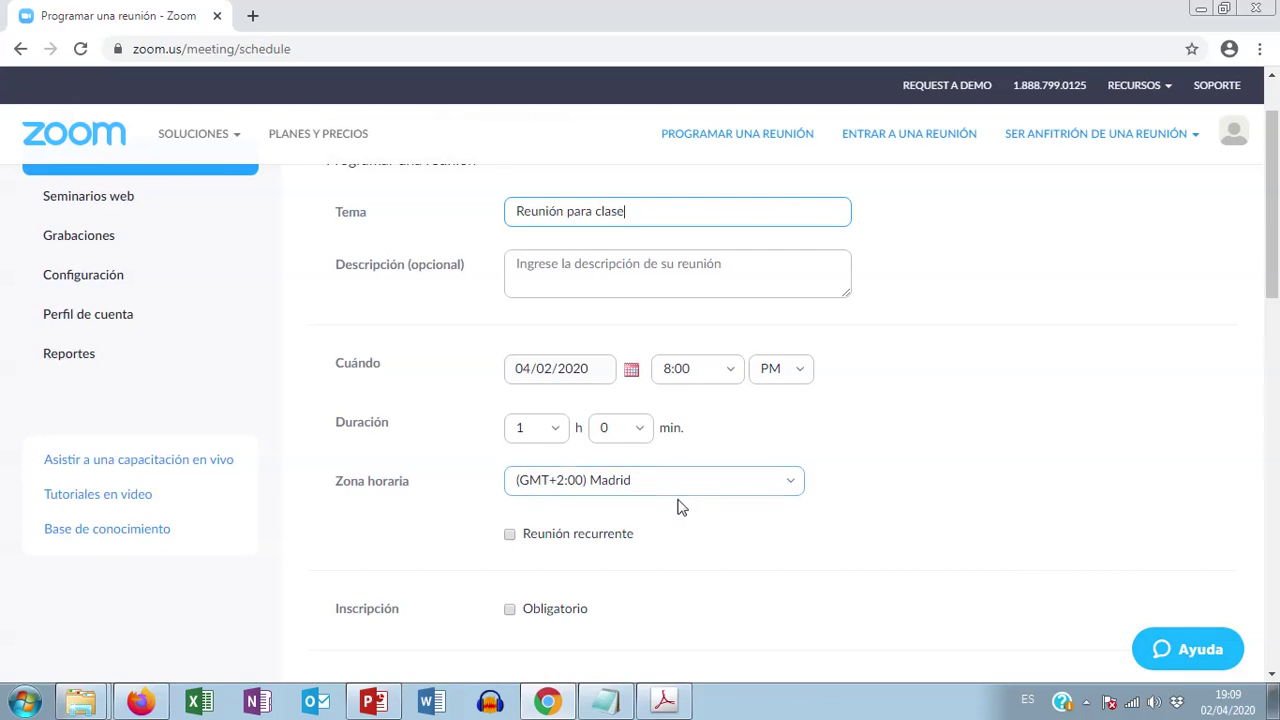
pyautogui.scroll(-1, 700, 516)
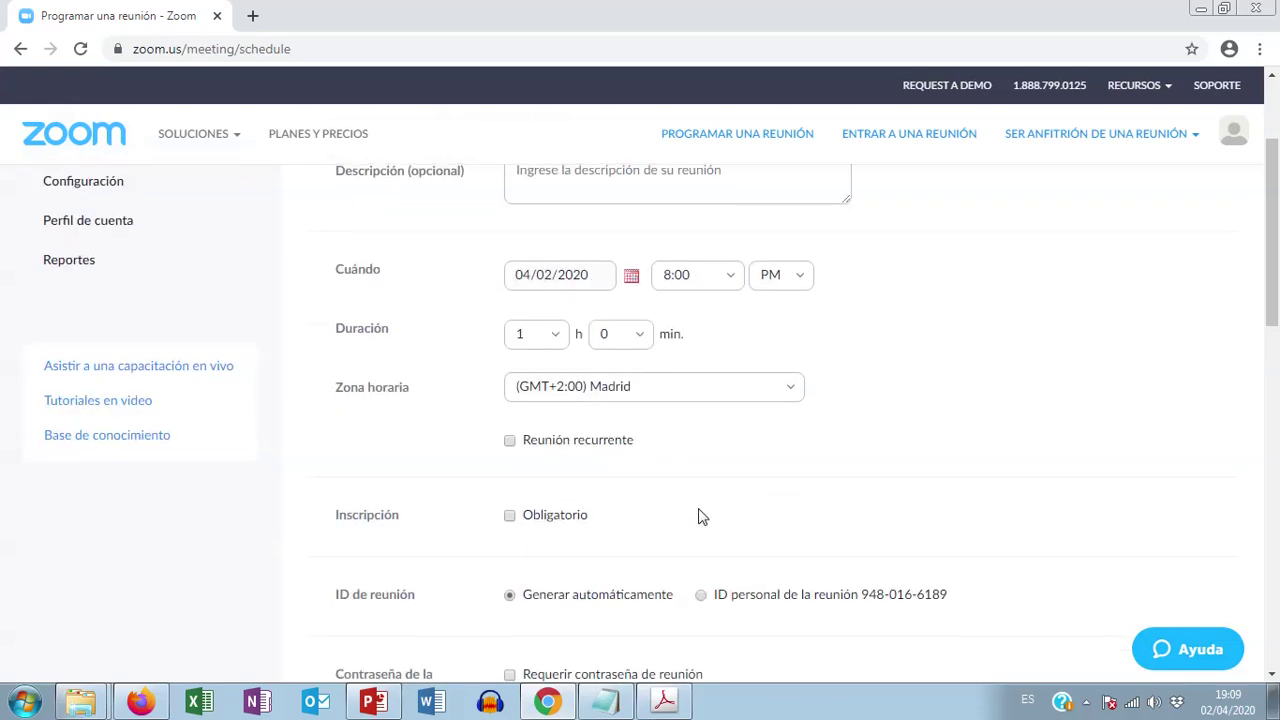
pyautogui.scroll(-1, 718, 505)
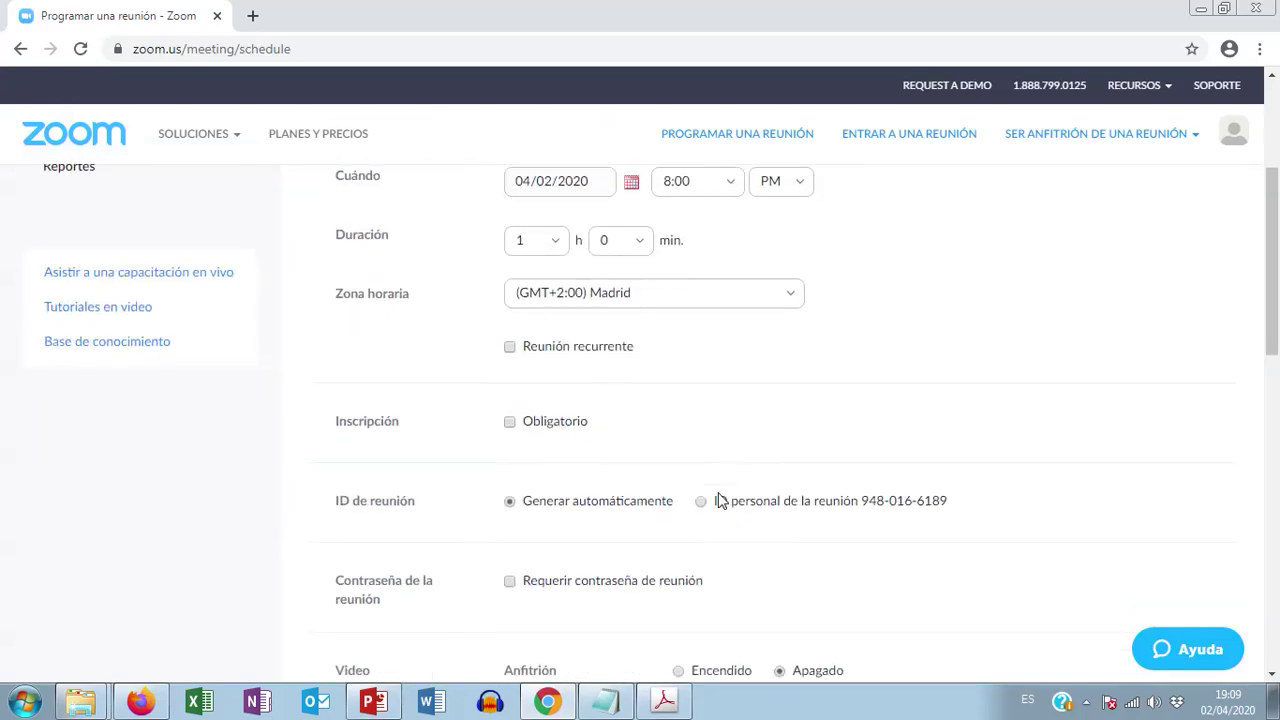
pyautogui.scroll(-1, 714, 470)
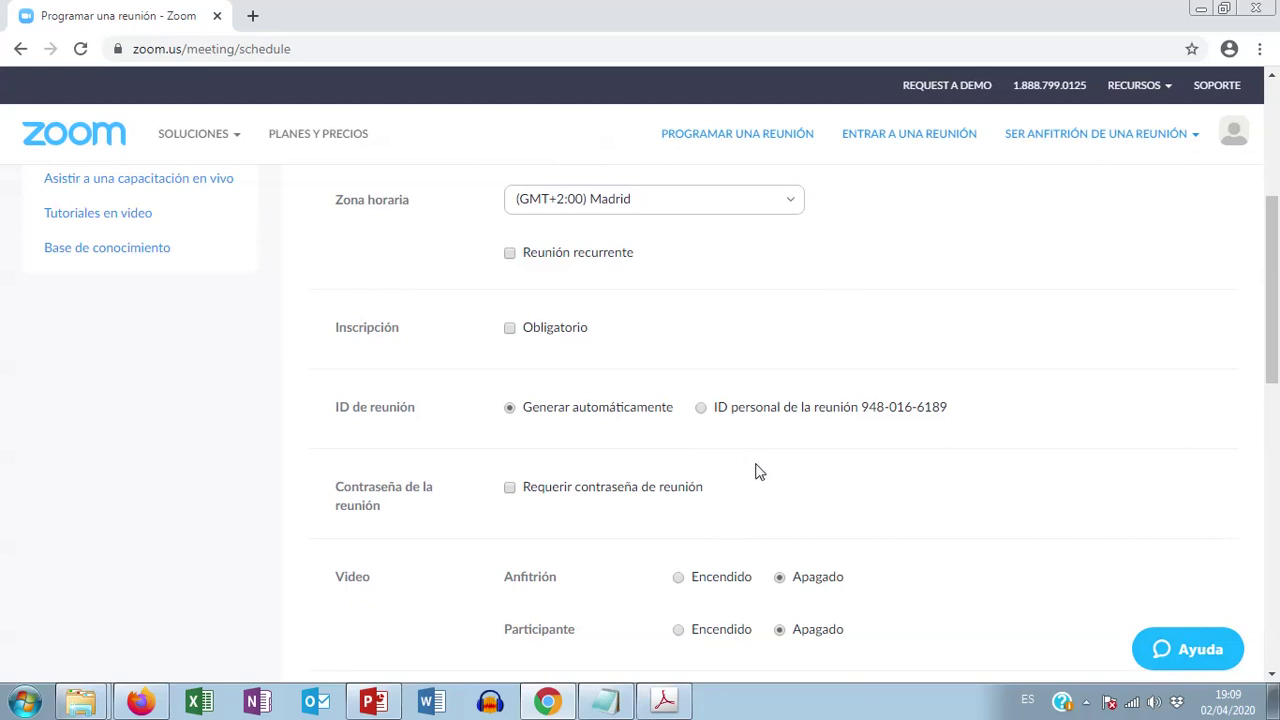
pyautogui.scroll(-1, 691, 400)
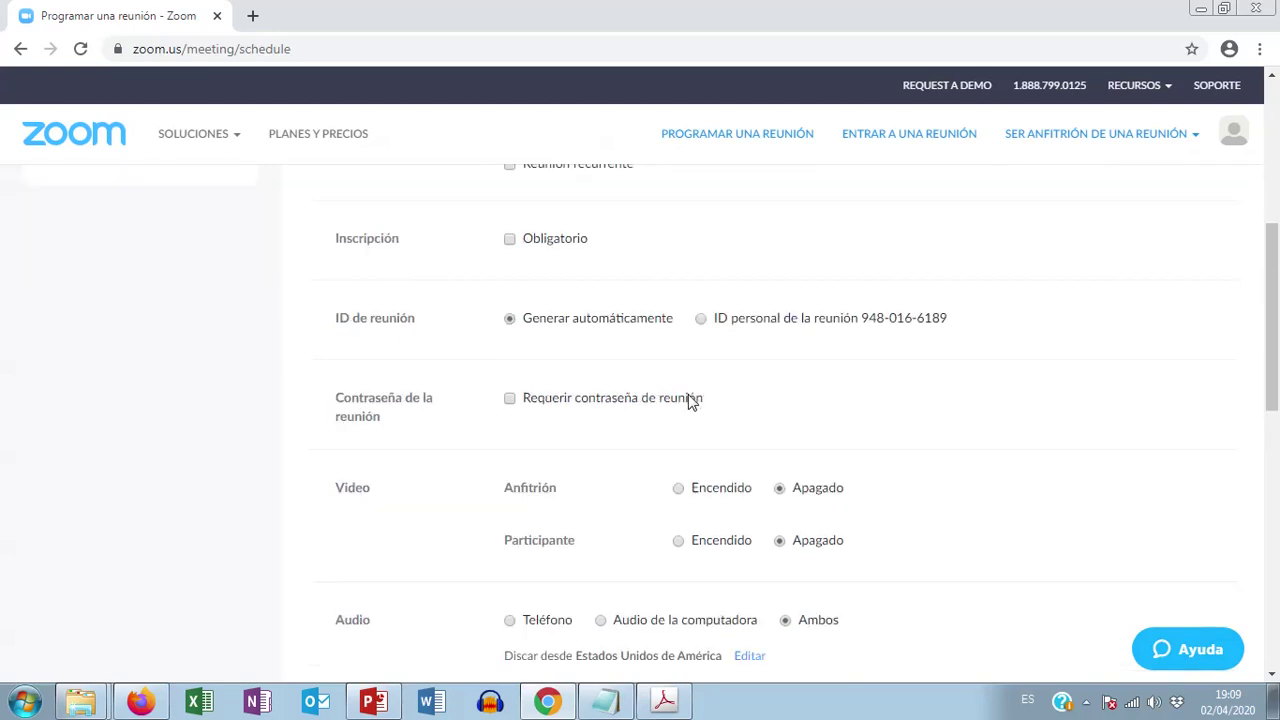
pyautogui.scroll(-1, 757, 422)
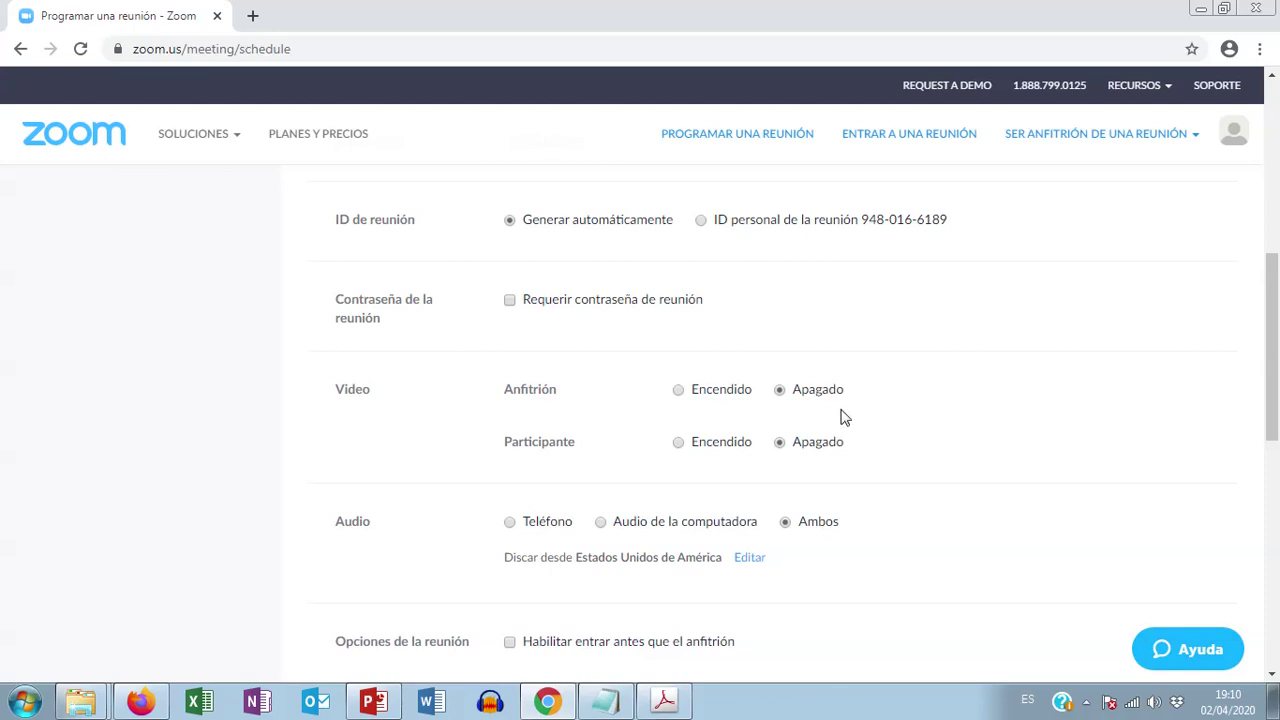
# Step: Review the Audio and Opciones de la reunión settings, then save with Guardar
pyautogui.scroll(-1, 874, 420)
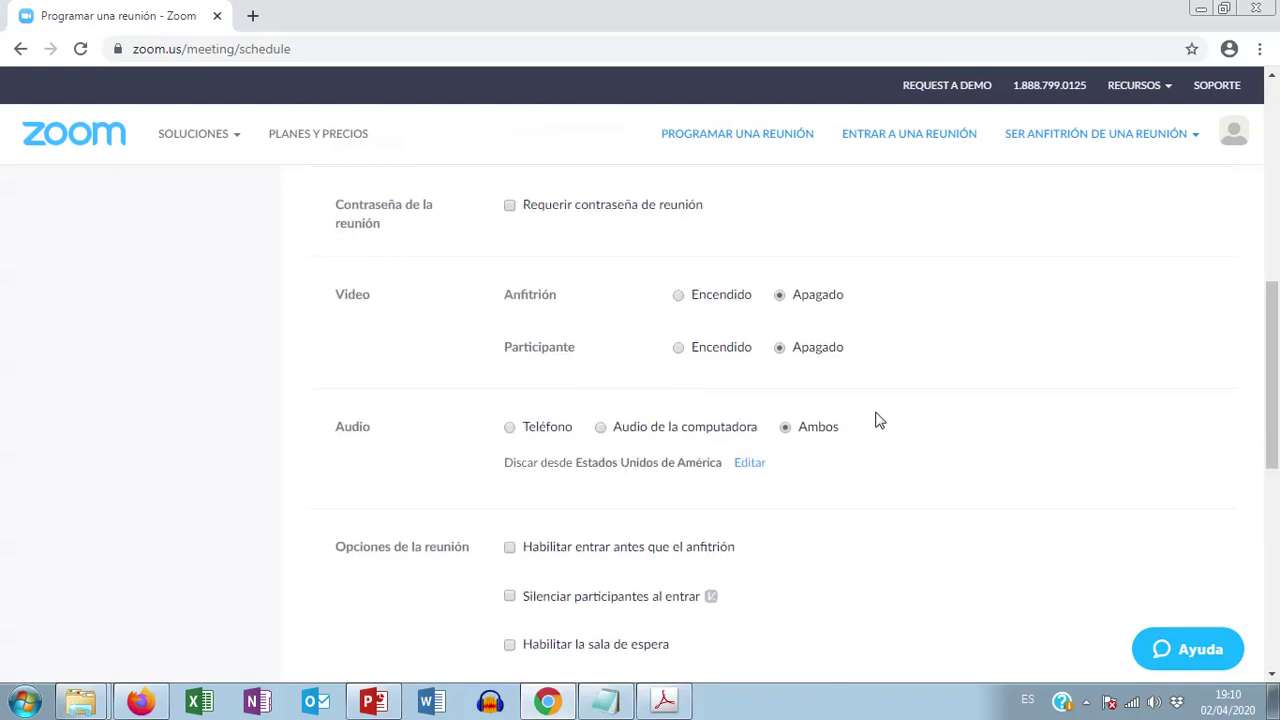
pyautogui.scroll(-1, 877, 420)
pyautogui.scroll(-1, 878, 416)
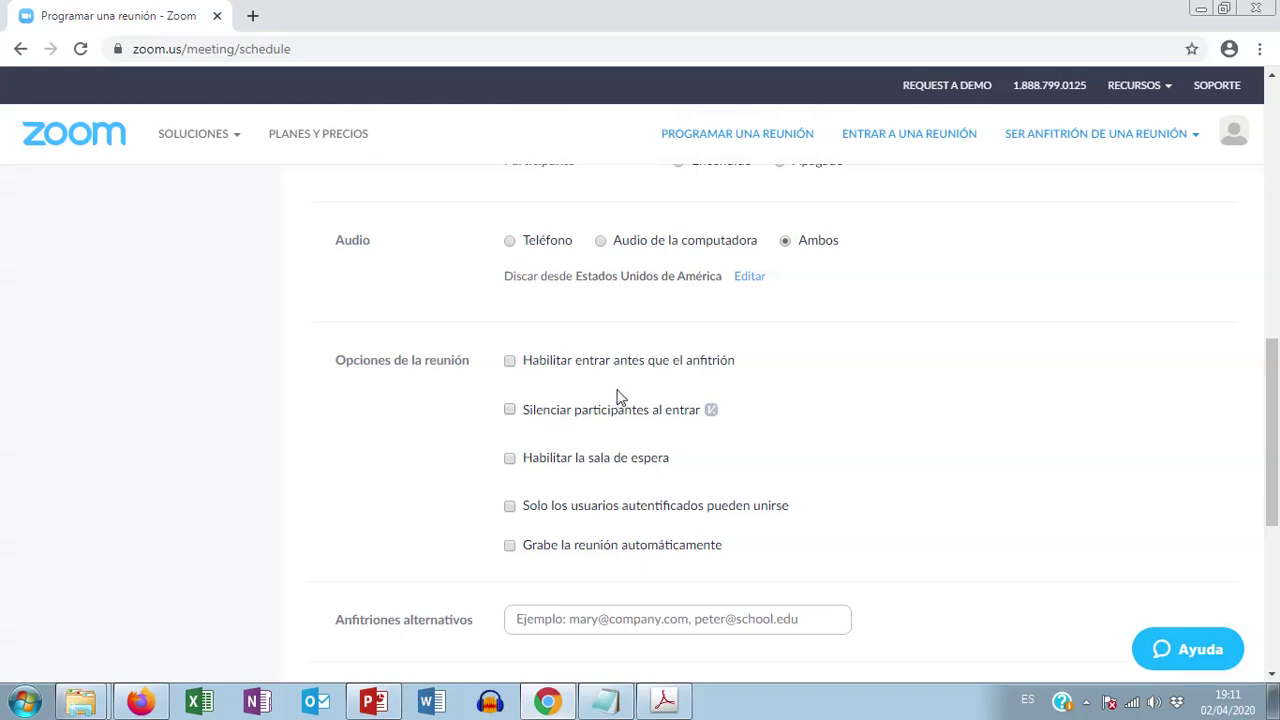
pyautogui.scroll(1, 614, 397)
pyautogui.scroll(3, 597, 340)
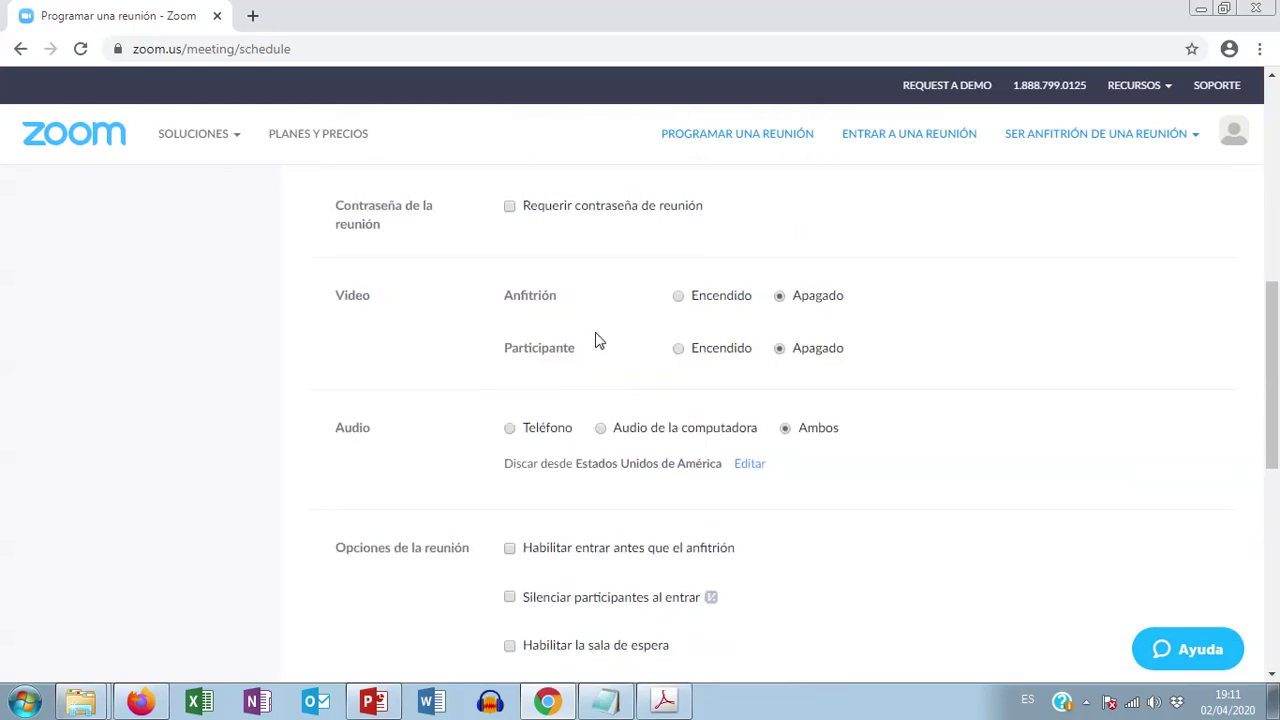
pyautogui.scroll(-2, 591, 320)
pyautogui.scroll(-5, 587, 318)
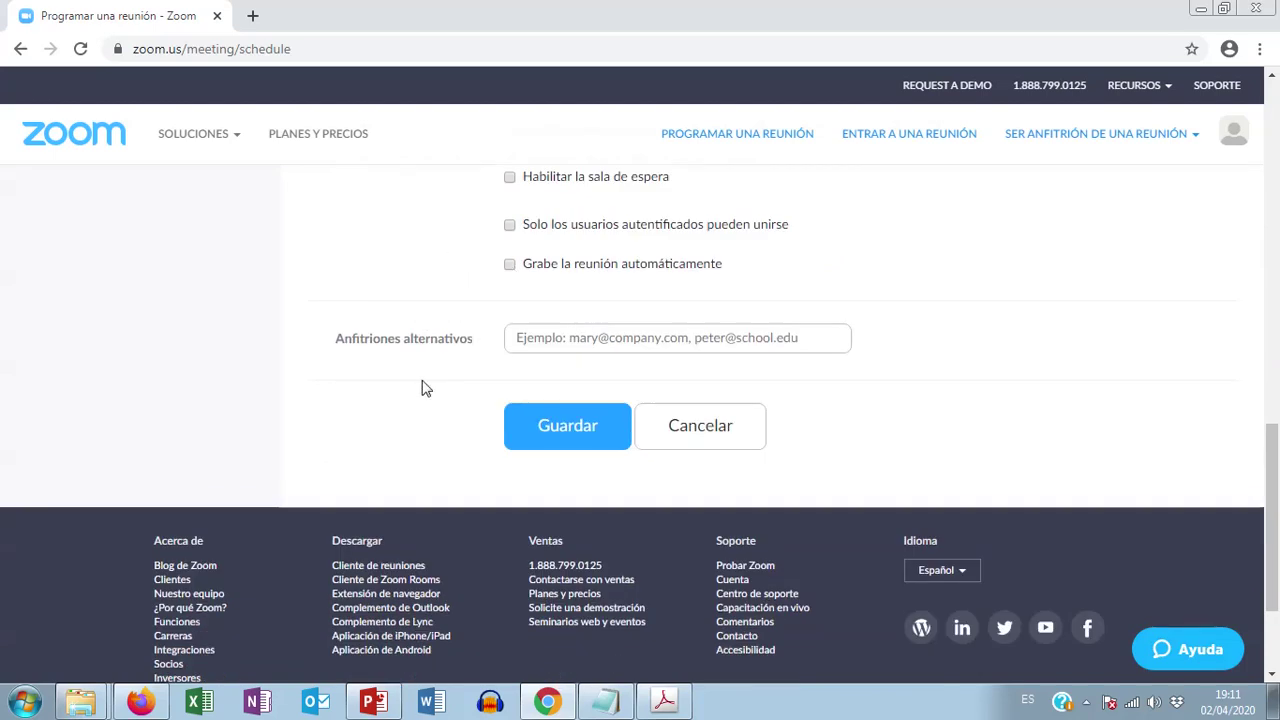
pyautogui.click(563, 432)
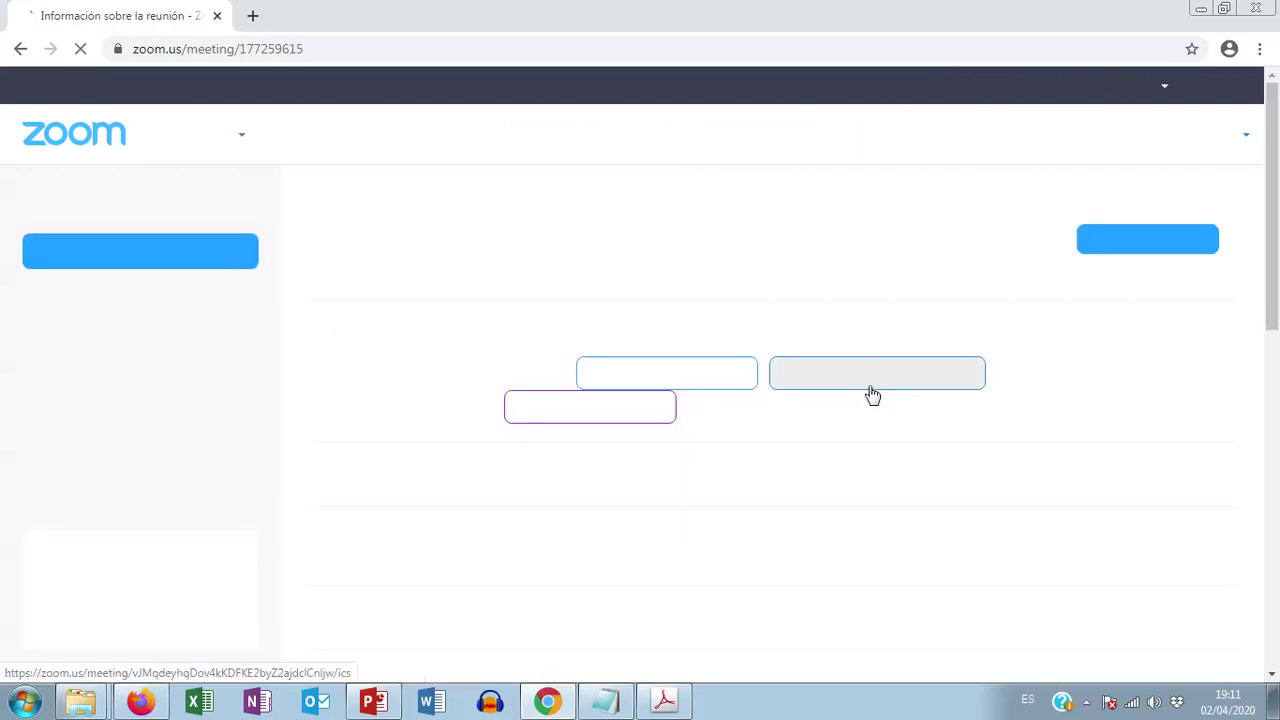
# Step: Highlight the ID de la reunión row and the attendee join link on the meeting page
pyautogui.scroll(-1, 865, 455)
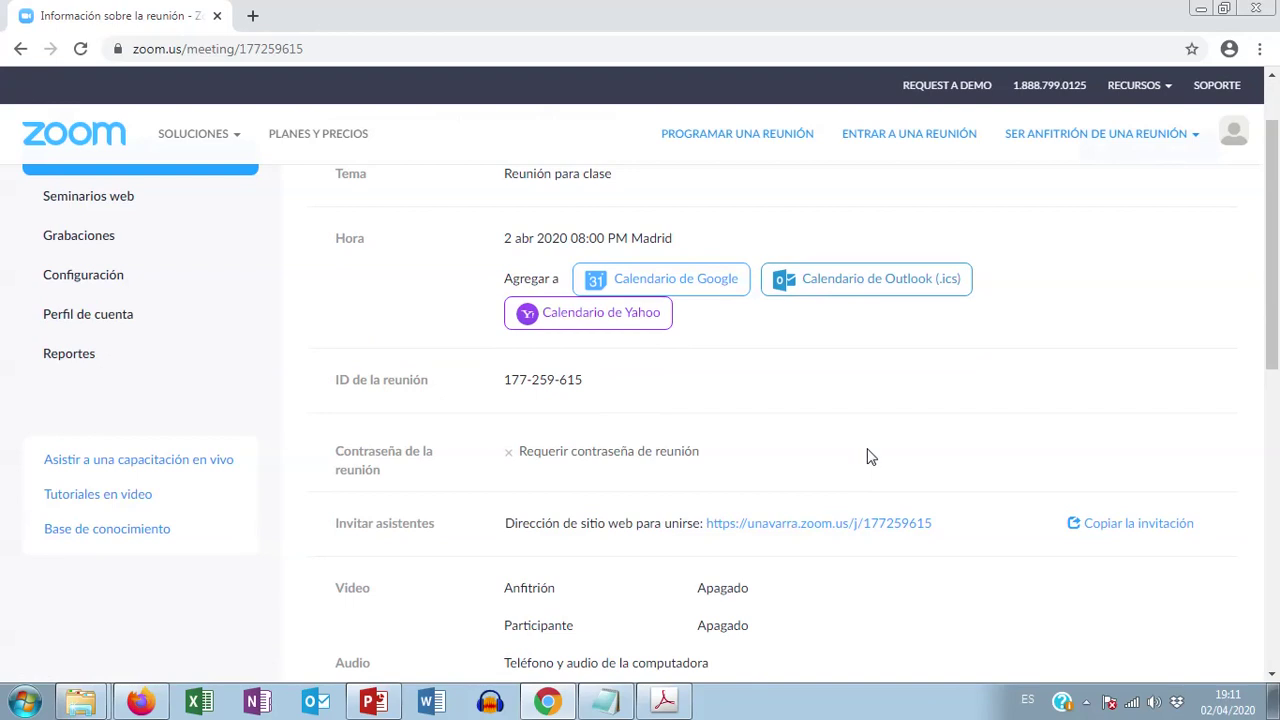
pyautogui.scroll(-1, 872, 447)
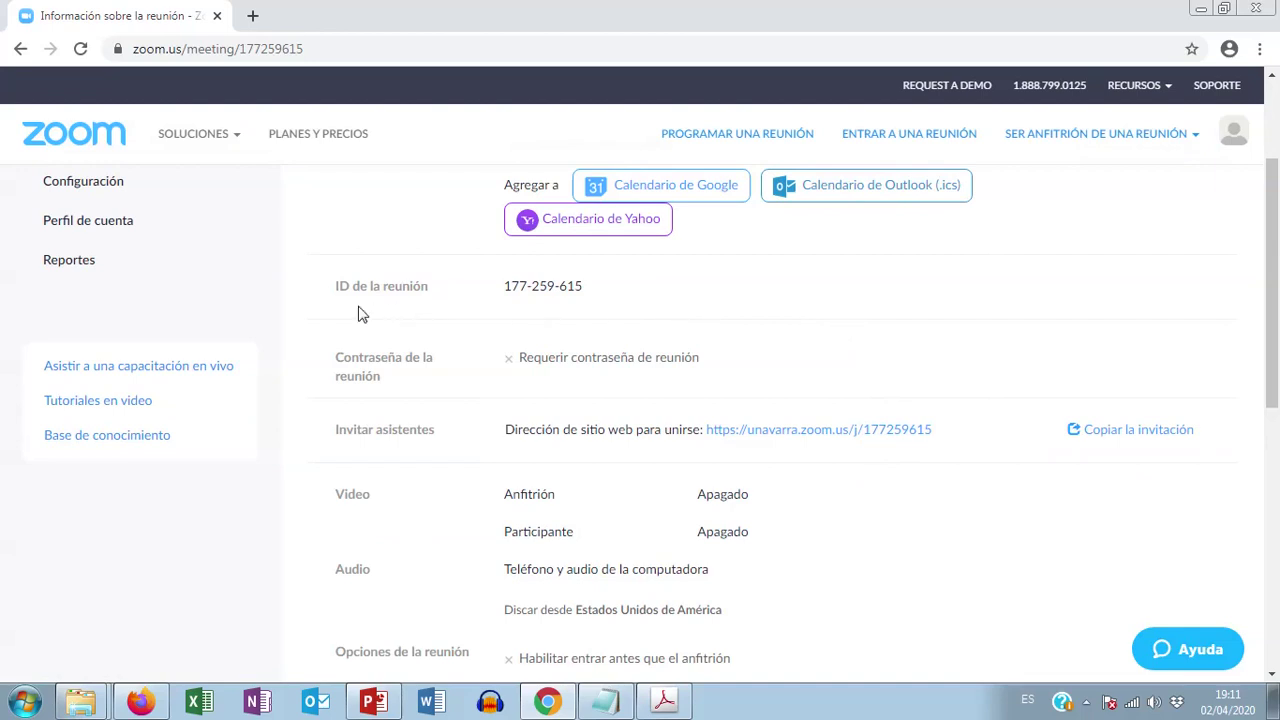
pyautogui.moveTo(340, 289); pyautogui.dragTo(607, 294)
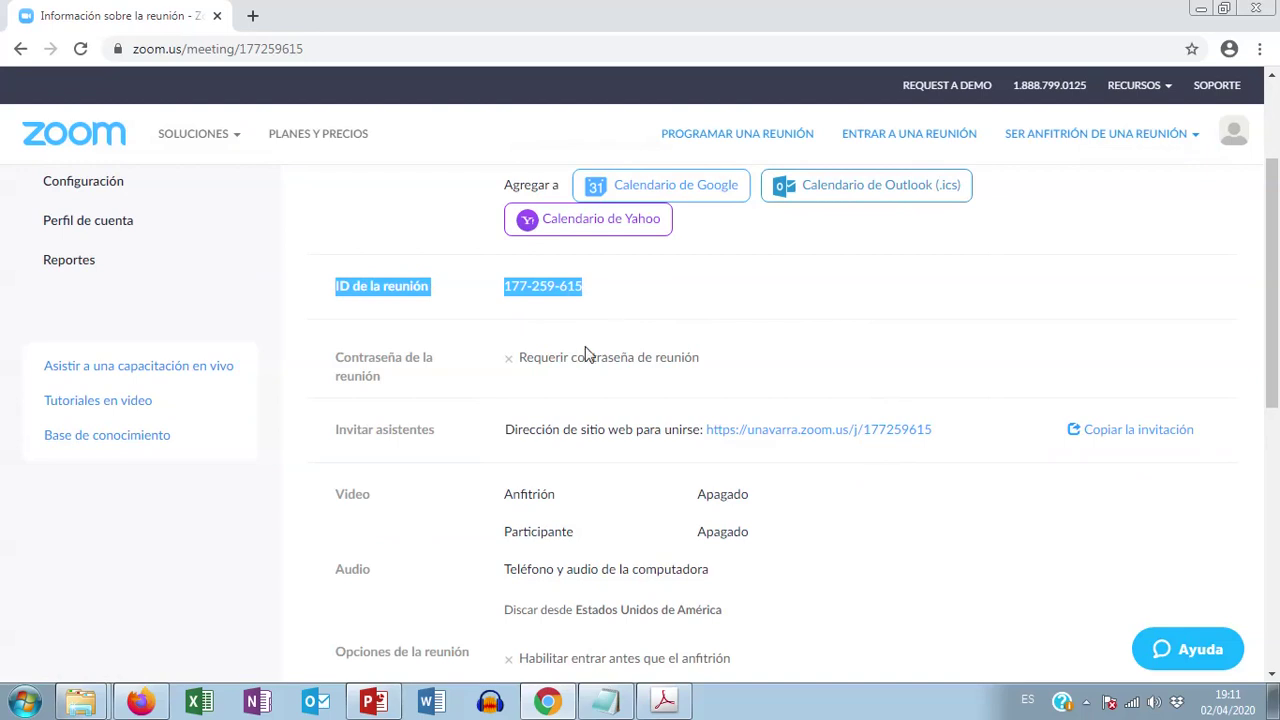
pyautogui.moveTo(503, 440); pyautogui.dragTo(957, 441)
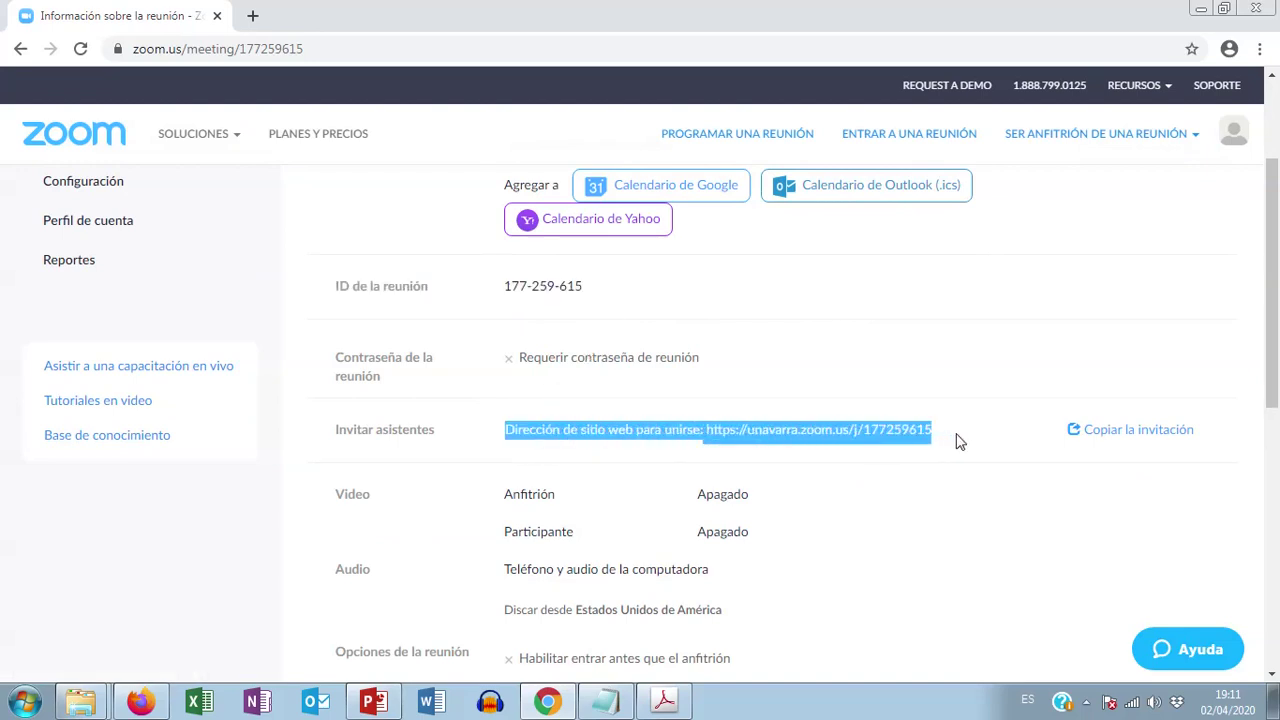
# Step: Highlight topic 5 on student join data in Notepad, then return to the meeting details
pyautogui.click(607, 703)
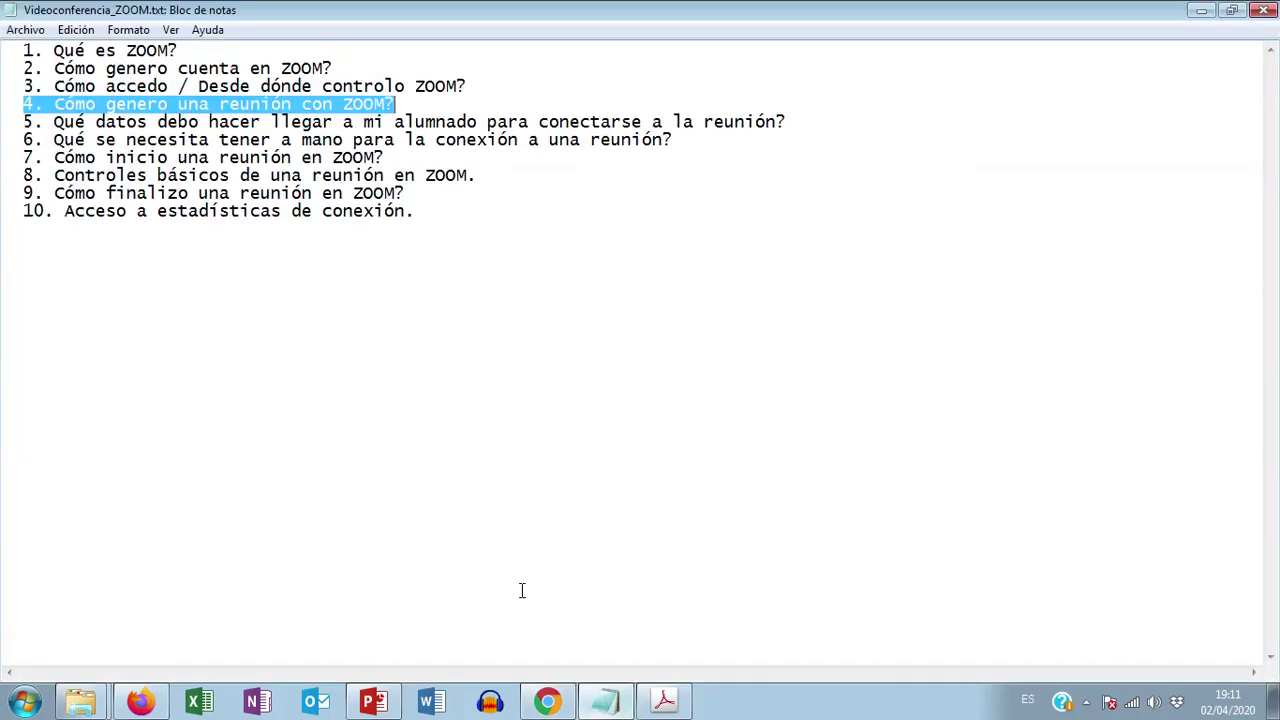
pyautogui.moveTo(24, 122); pyautogui.dragTo(806, 121)
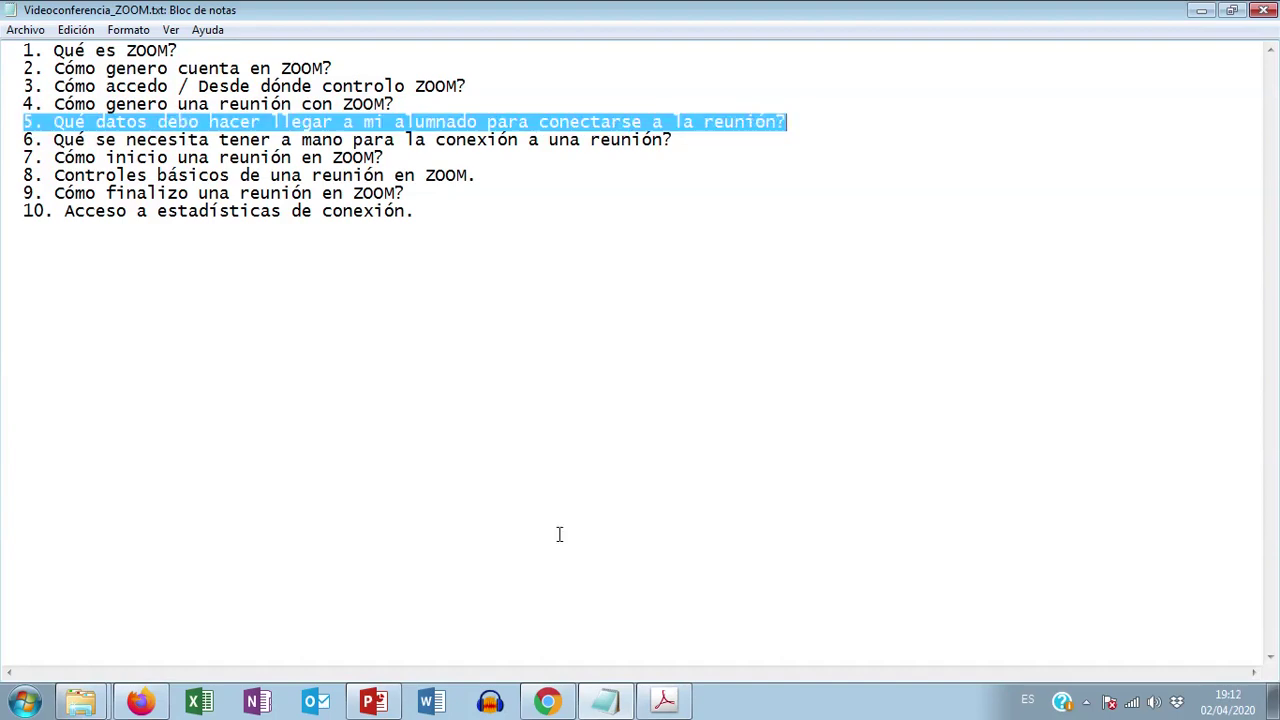
pyautogui.click(549, 704)
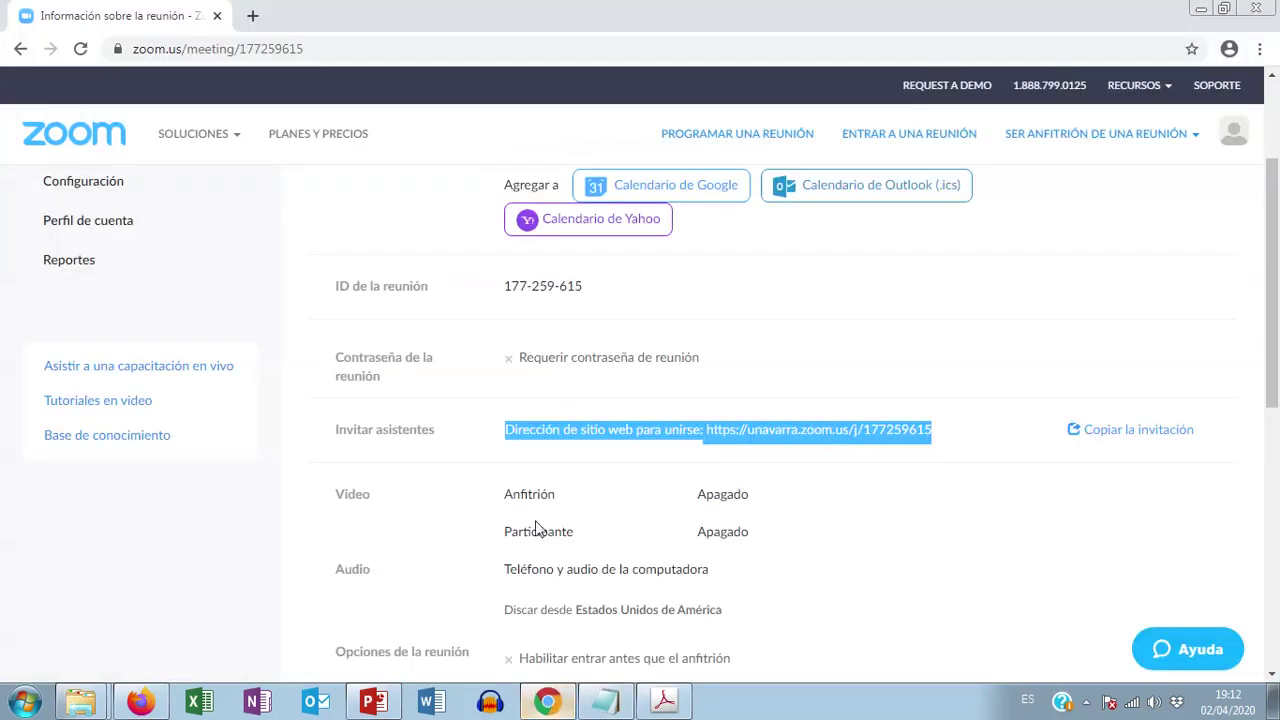
# Step: Highlight the meeting ID and attendee join address on the meeting details page, then return to Notepad
pyautogui.moveTo(335, 290); pyautogui.dragTo(618, 292)
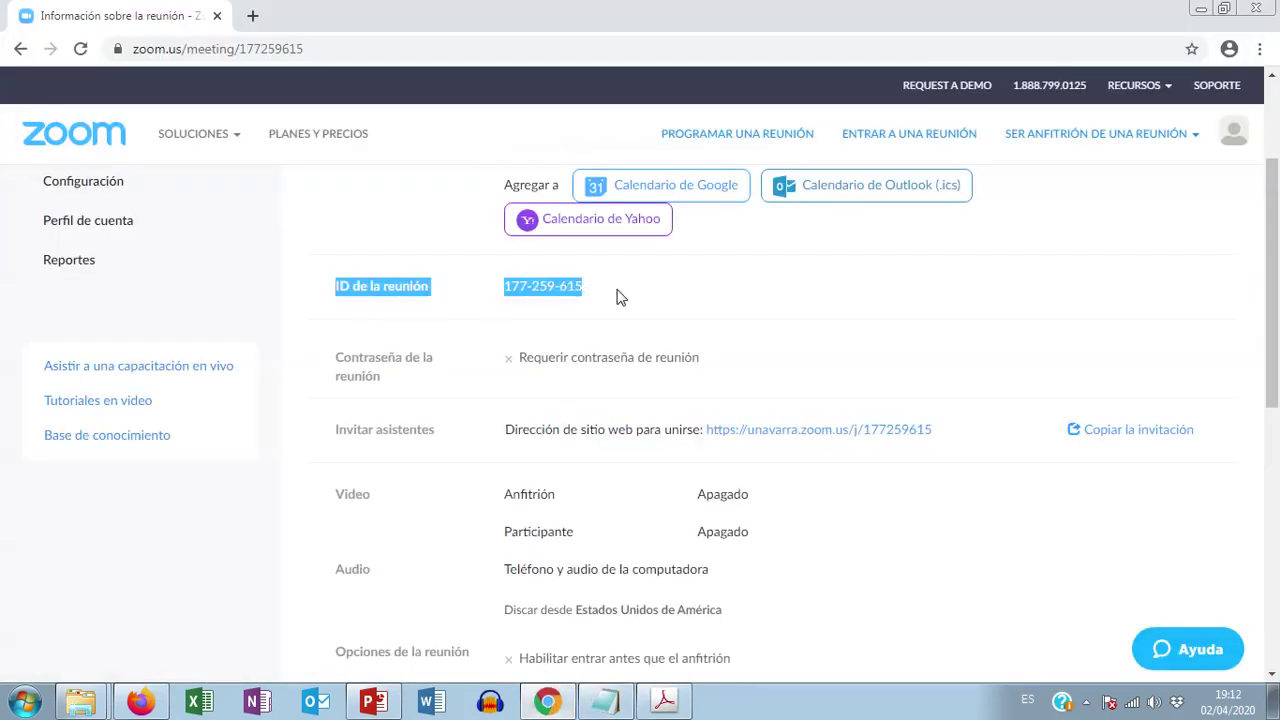
pyautogui.click(497, 438)
pyautogui.moveTo(497, 438); pyautogui.dragTo(963, 437)
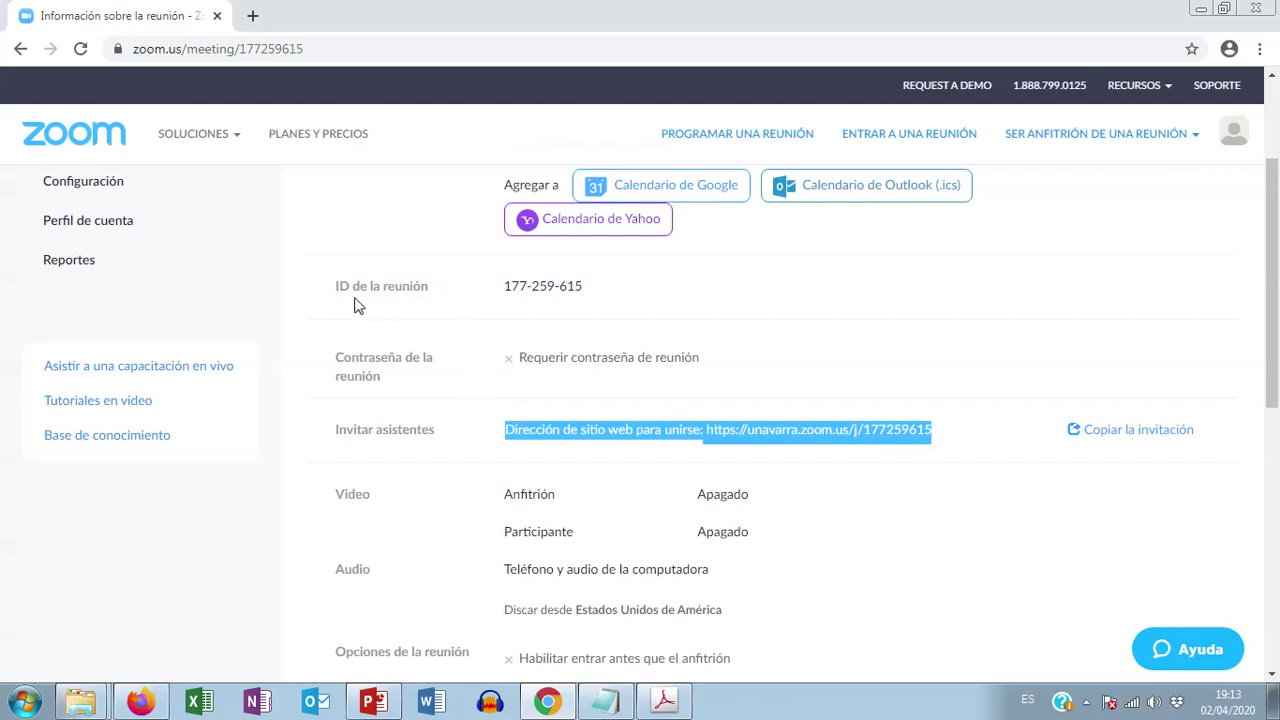
pyautogui.moveTo(334, 292); pyautogui.dragTo(590, 290)
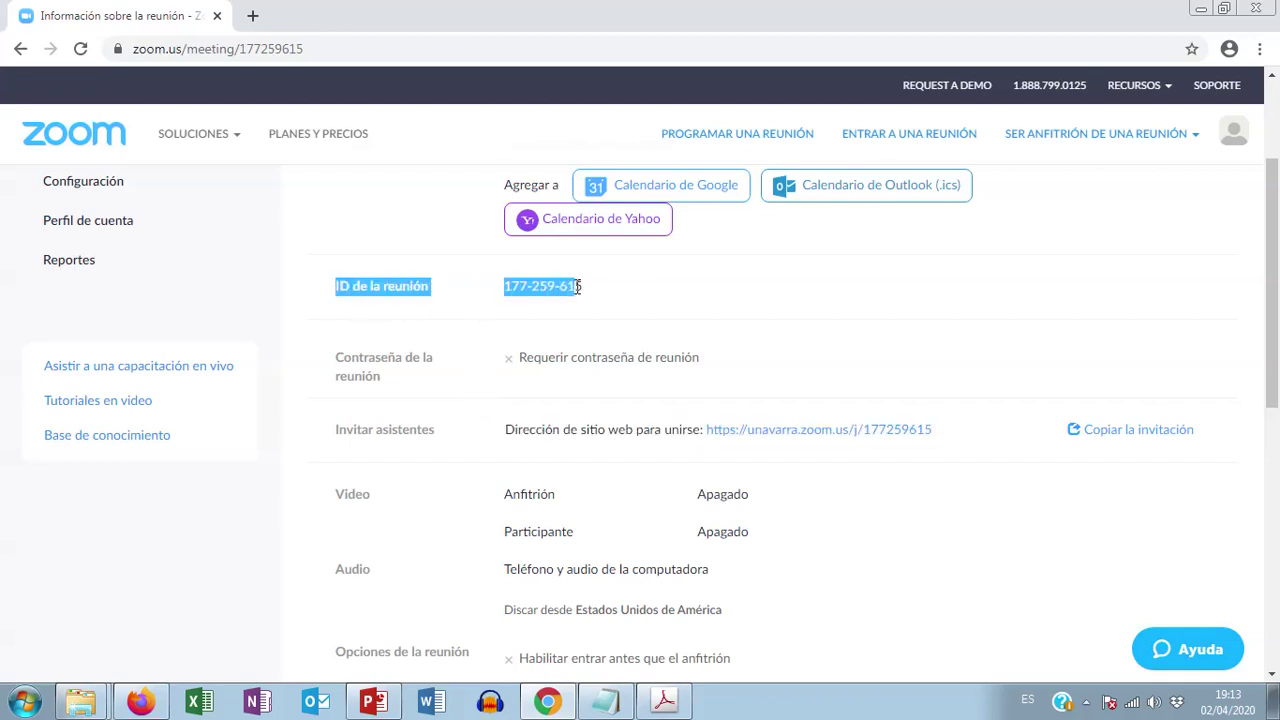
pyautogui.click(632, 292)
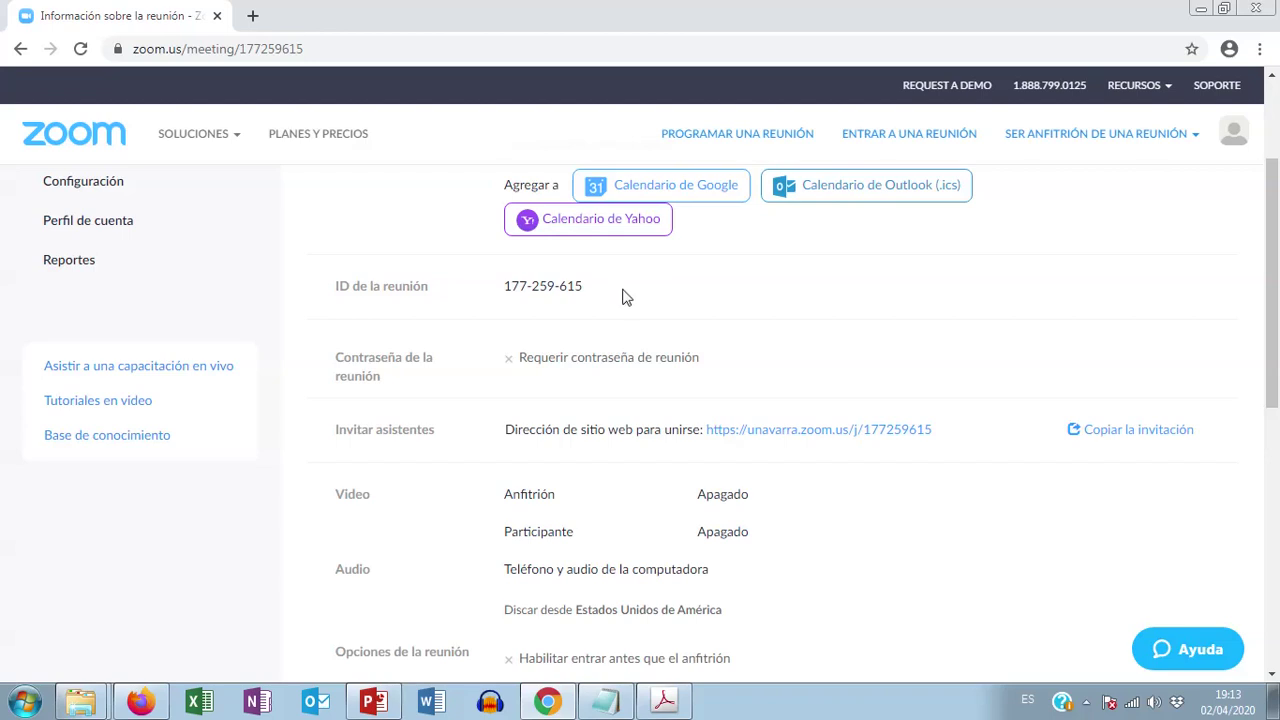
pyautogui.click(605, 702)
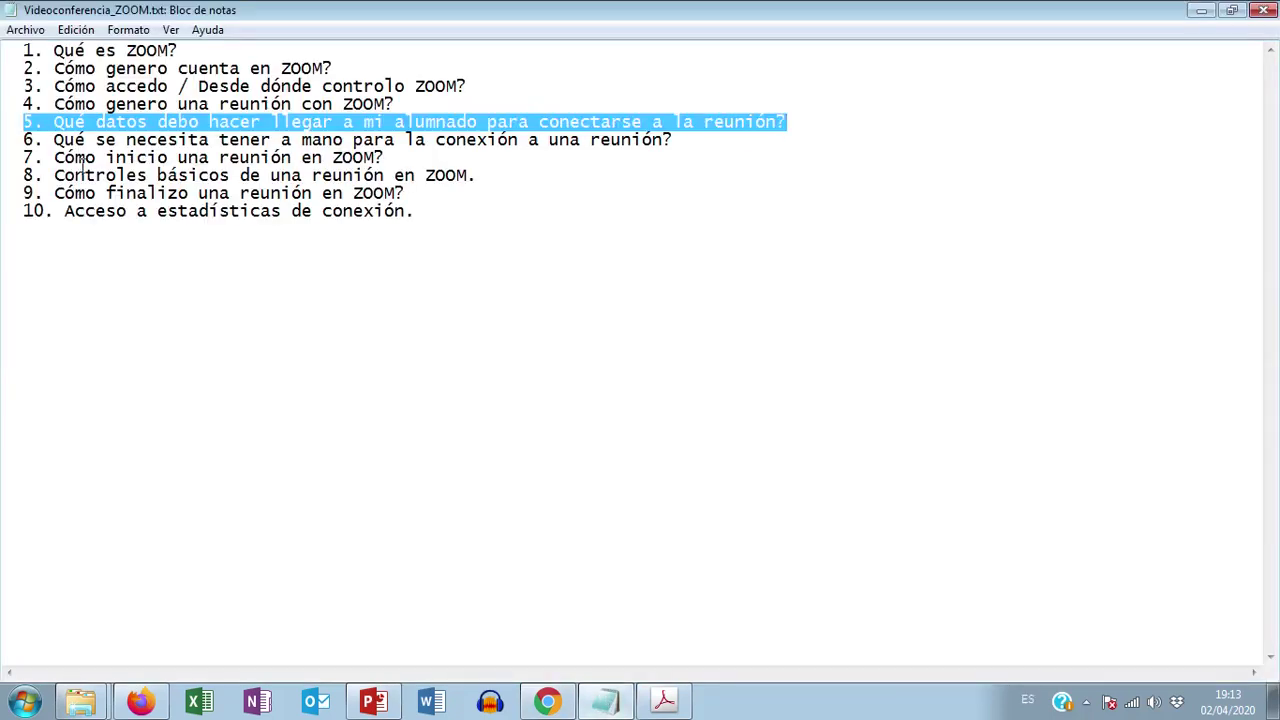
# Step: Highlight topic 6 about what is needed to connect, then switch back to Chrome
pyautogui.moveTo(20, 140); pyautogui.dragTo(696, 134)
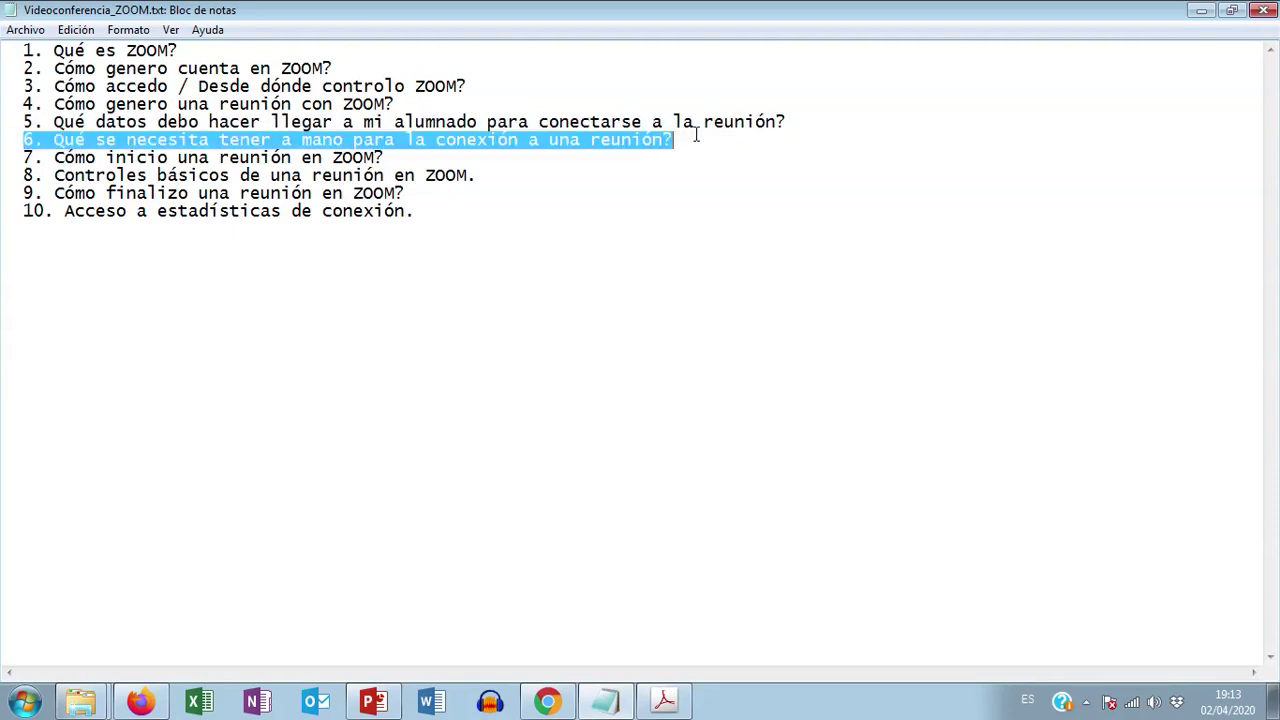
pyautogui.click(548, 702)
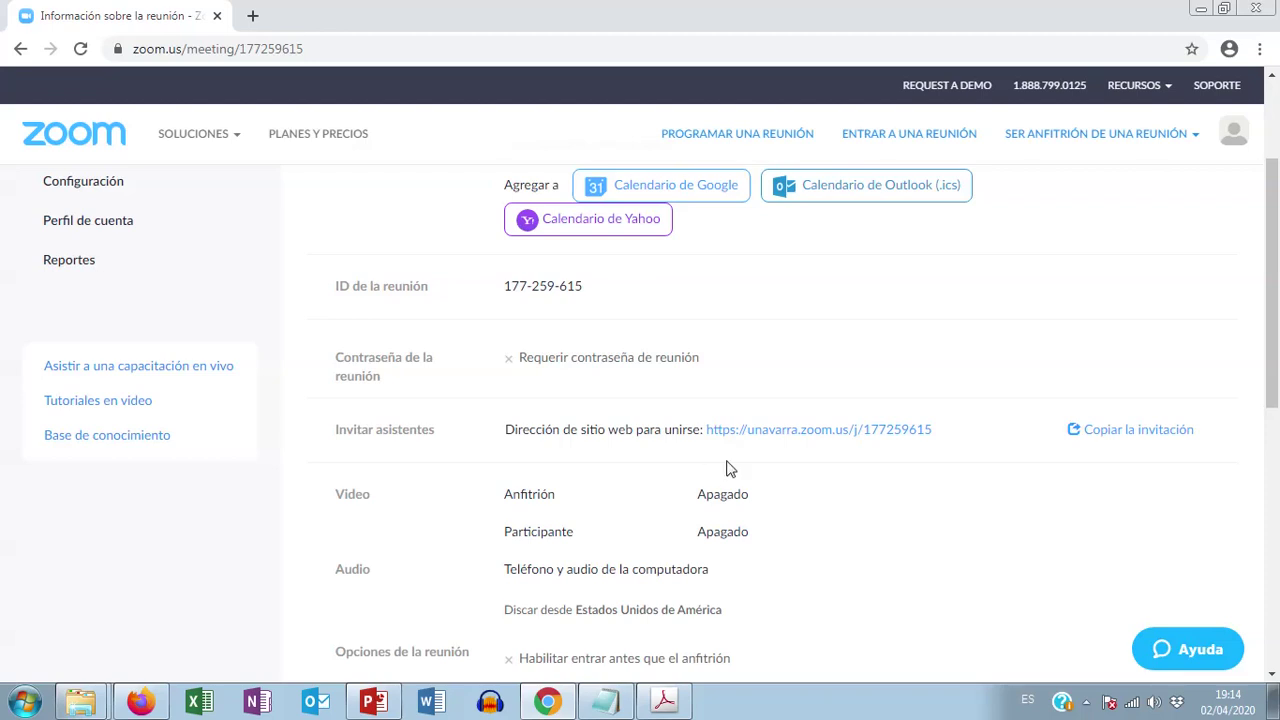
# Step: Open Reuniones to list upcoming meetings including Reunión para clase, then return to Notepad
pyautogui.scroll(-3, 726, 466)
pyautogui.scroll(3, 720, 454)
pyautogui.scroll(2, 480, 329)
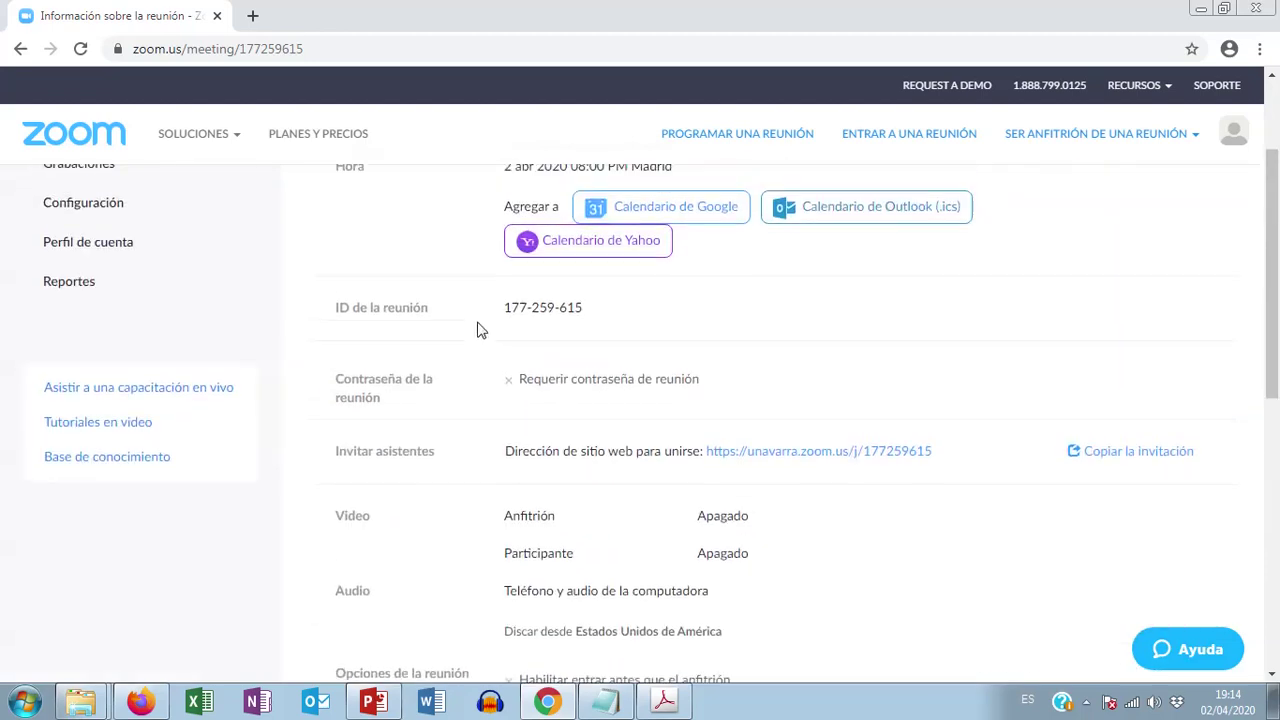
pyautogui.click(75, 262)
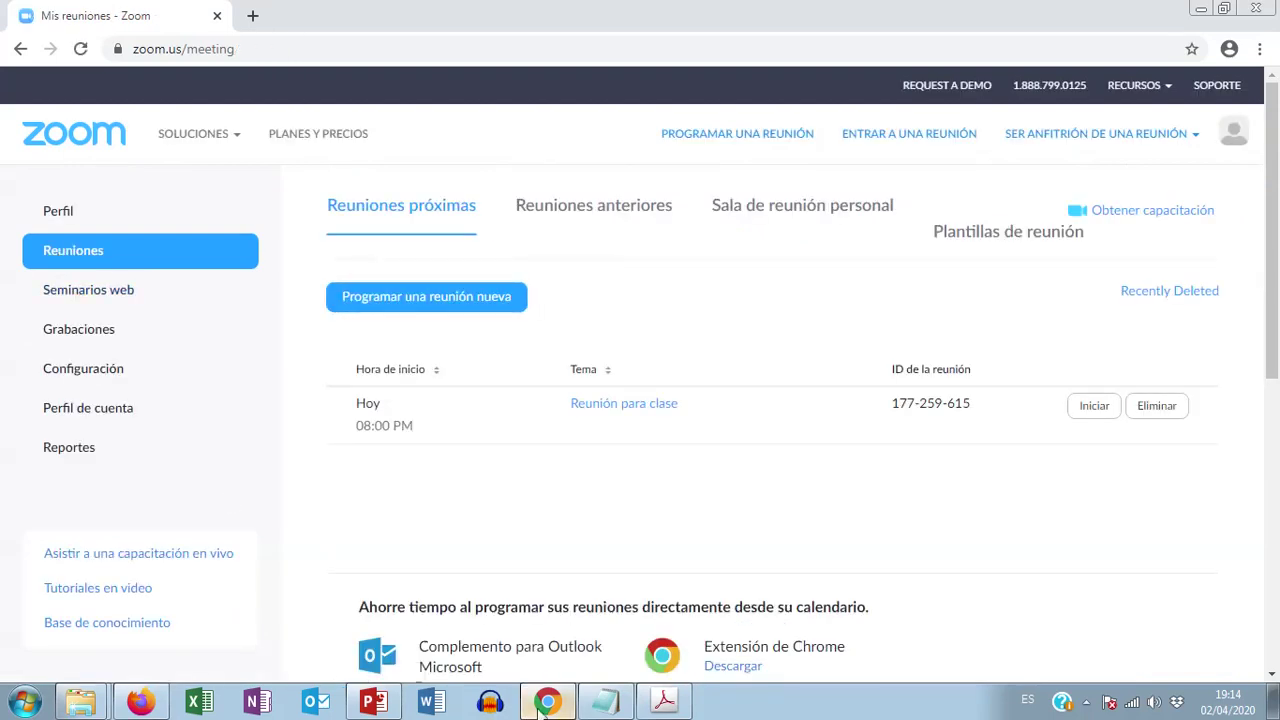
pyautogui.click(606, 706)
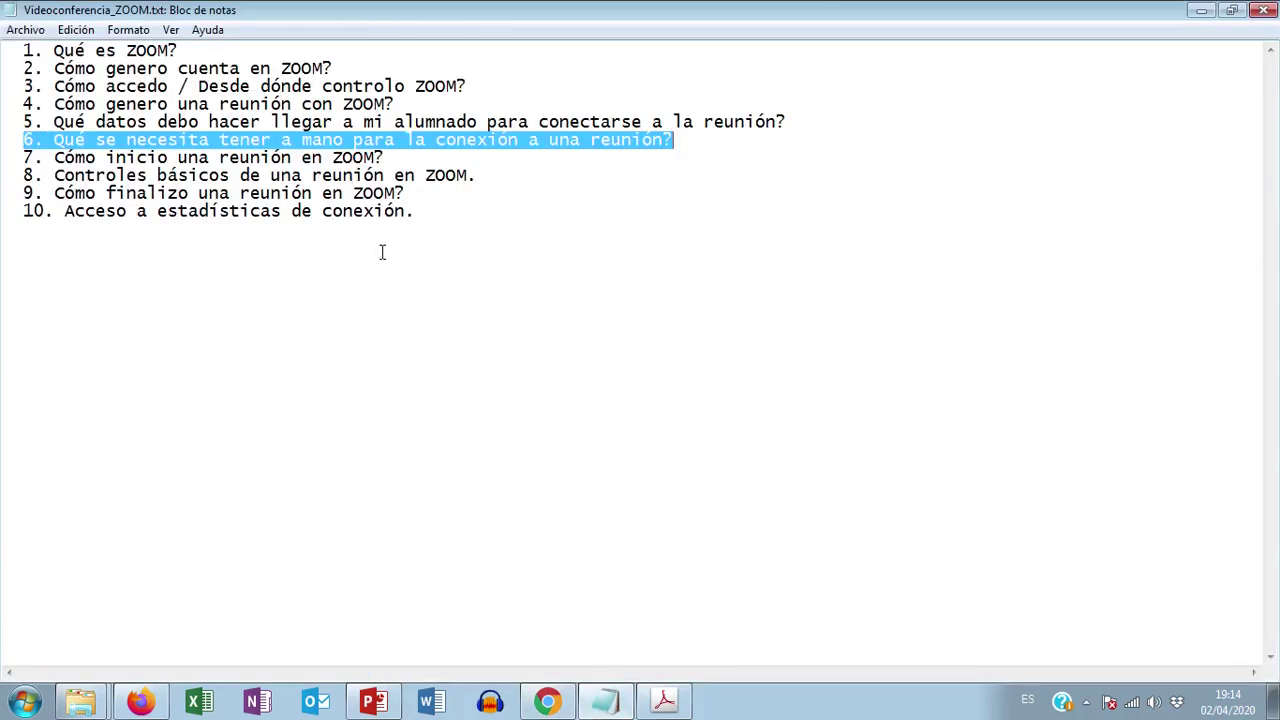
# Step: Highlight topic 7 about starting a Zoom meeting, then go back to the meetings list
pyautogui.moveTo(16, 158); pyautogui.dragTo(405, 158)
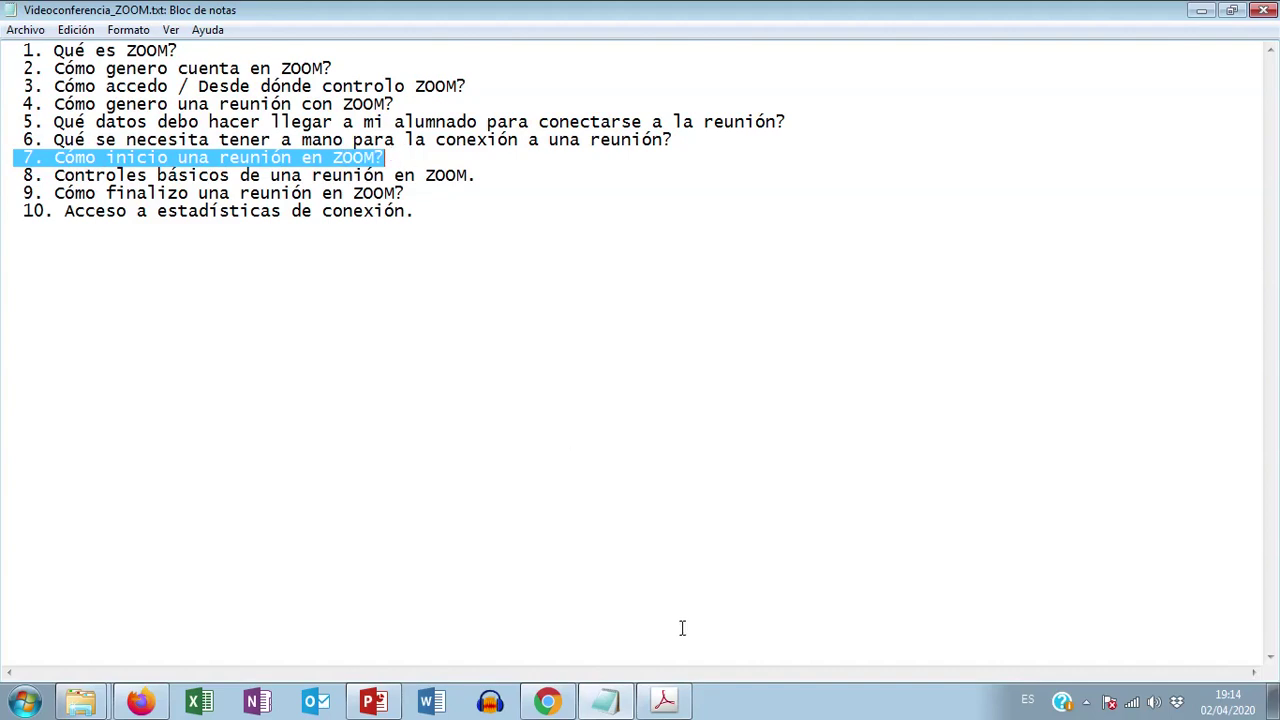
pyautogui.click(550, 706)
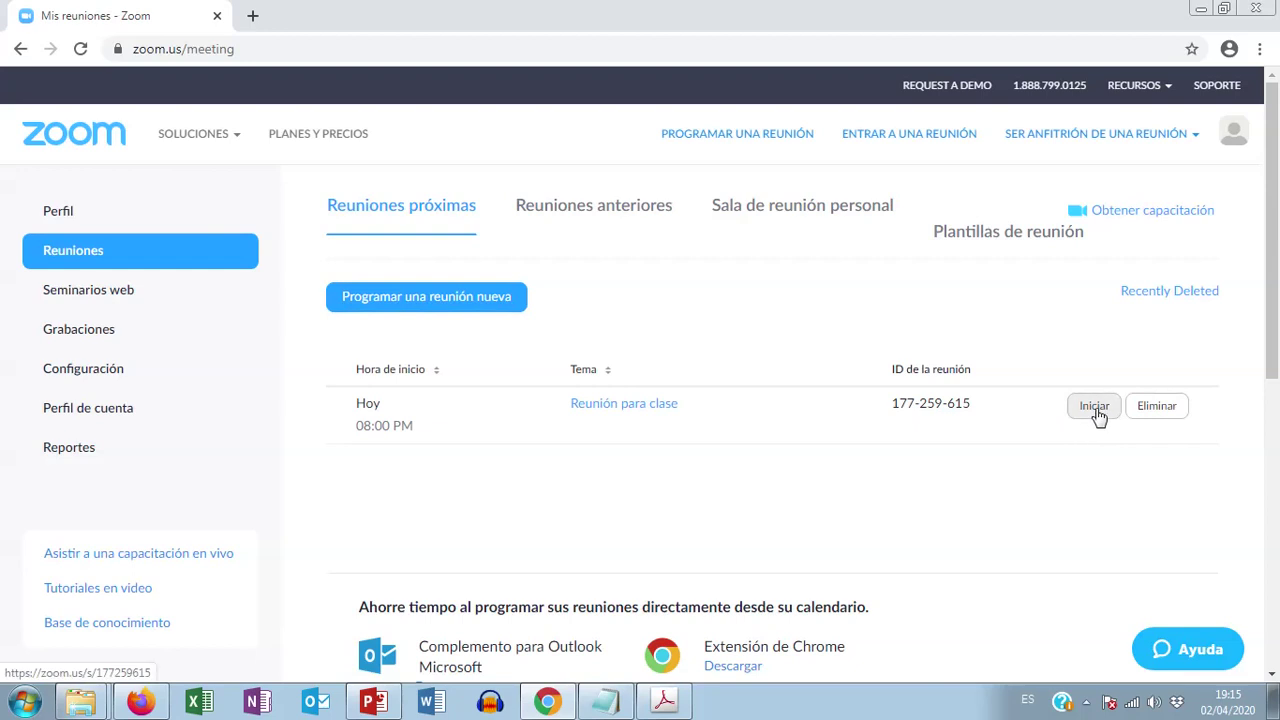
# Step: Start Reunión para clase with Iniciar and allow the Zoom Launcher browser prompt
pyautogui.click(1094, 406)
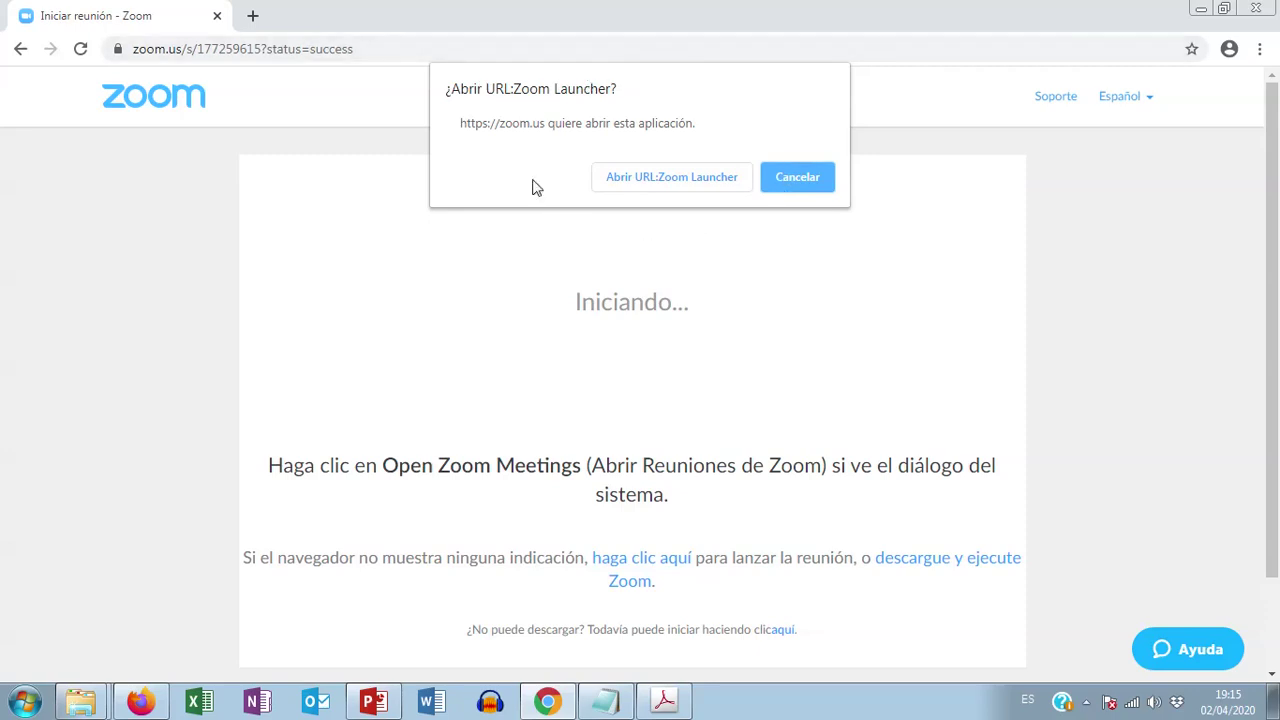
pyautogui.click(667, 185)
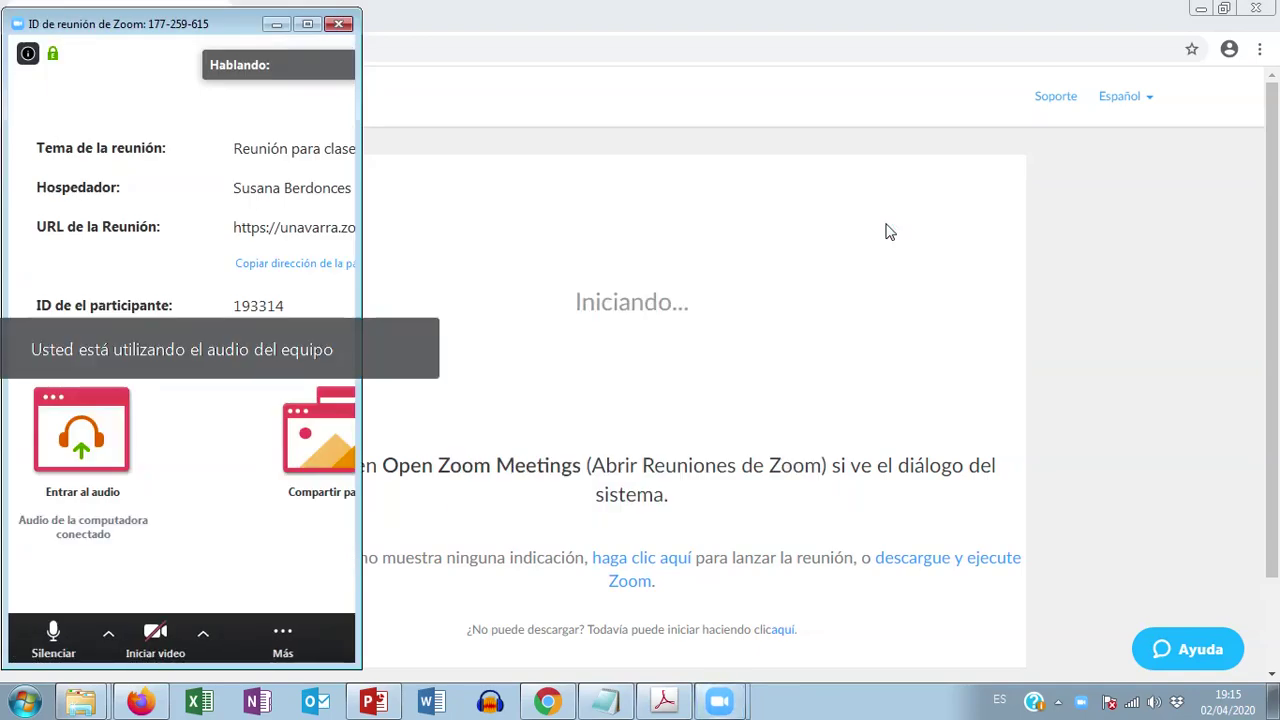
# Step: Maximize the meeting window, highlight Notepad item 8 on basic meeting controls, then return to Zoom
pyautogui.click(309, 25)
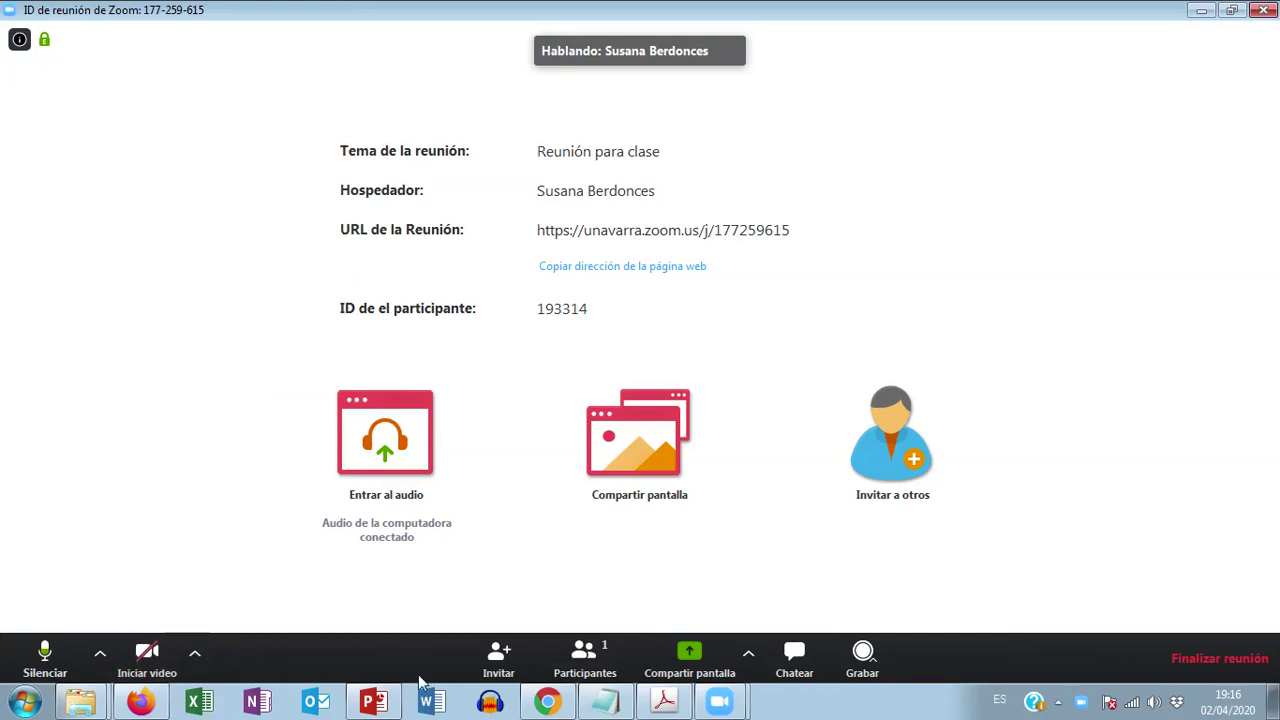
pyautogui.click(605, 701)
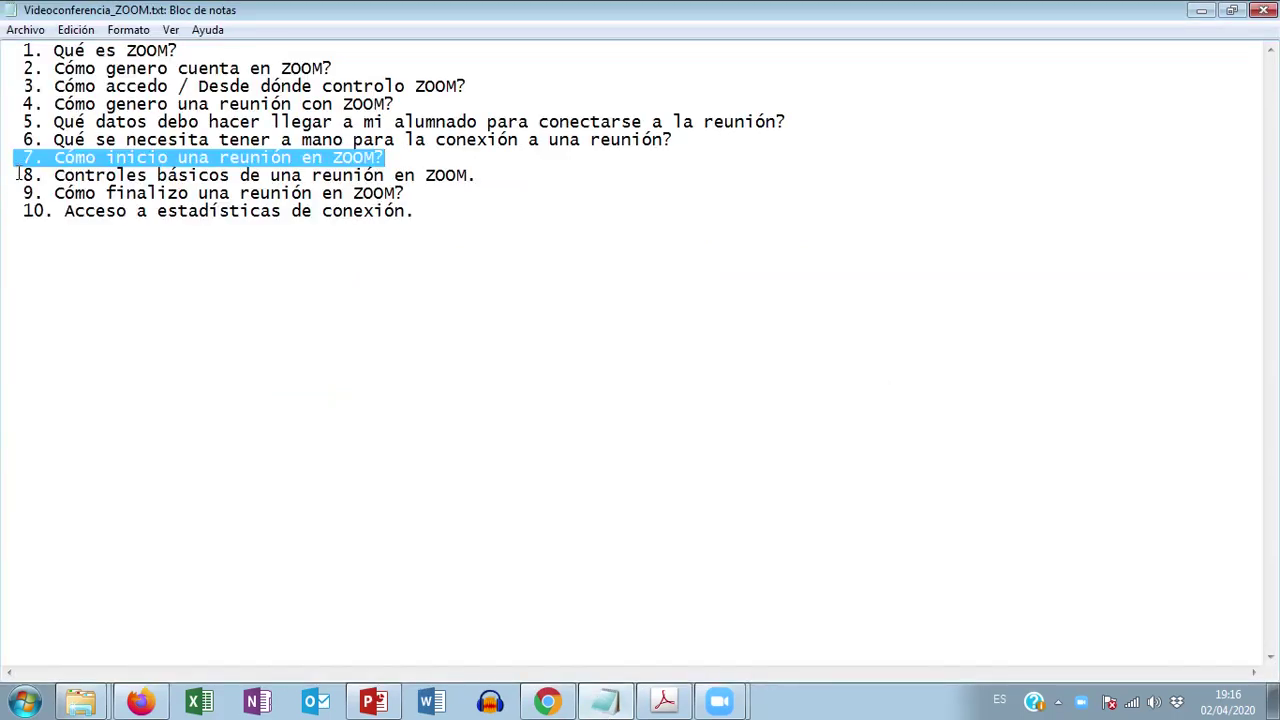
pyautogui.moveTo(18, 174); pyautogui.dragTo(95, 175)
pyautogui.moveTo(246, 175); pyautogui.dragTo(408, 175)
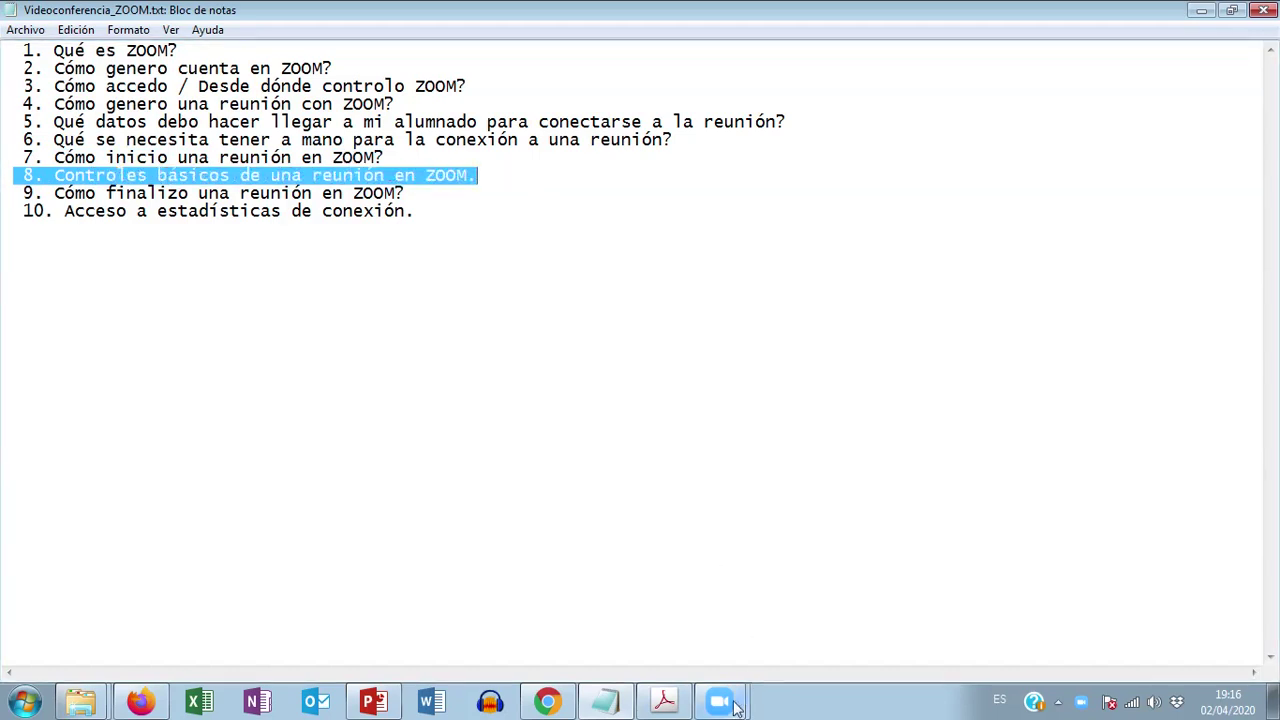
pyautogui.click(735, 707)
pyautogui.click(687, 667)
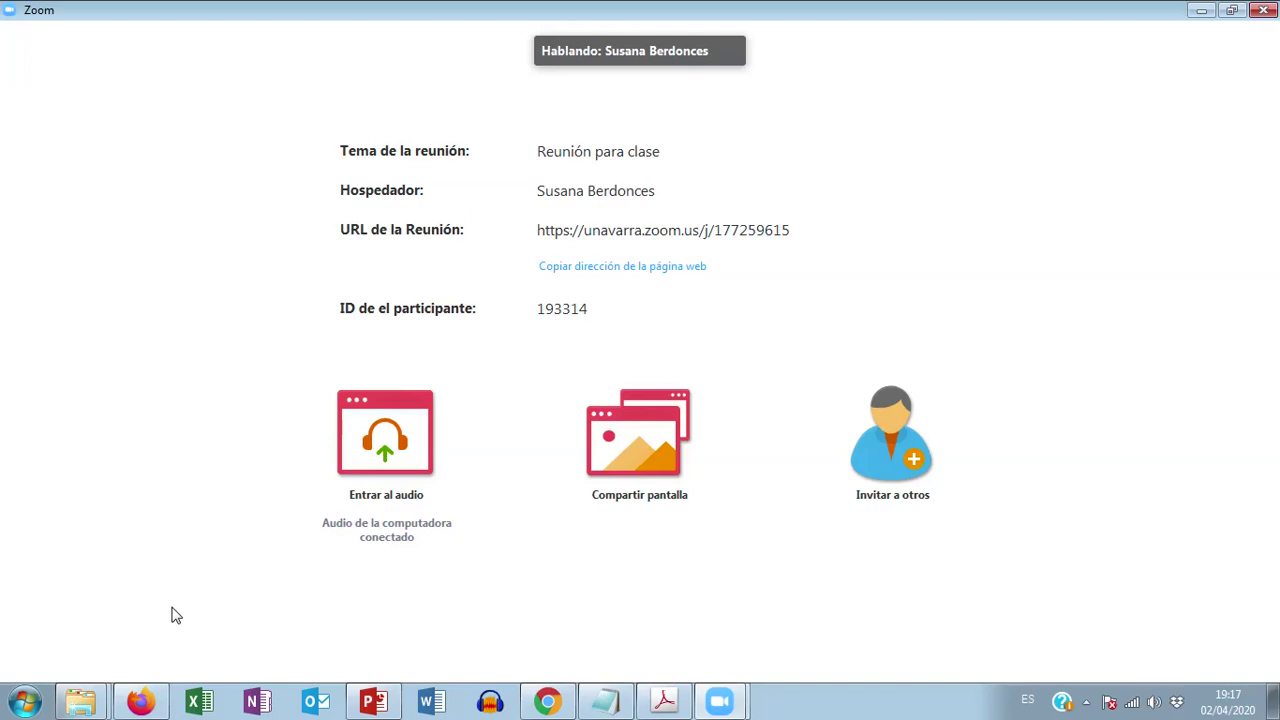
pyautogui.moveTo(155, 614)
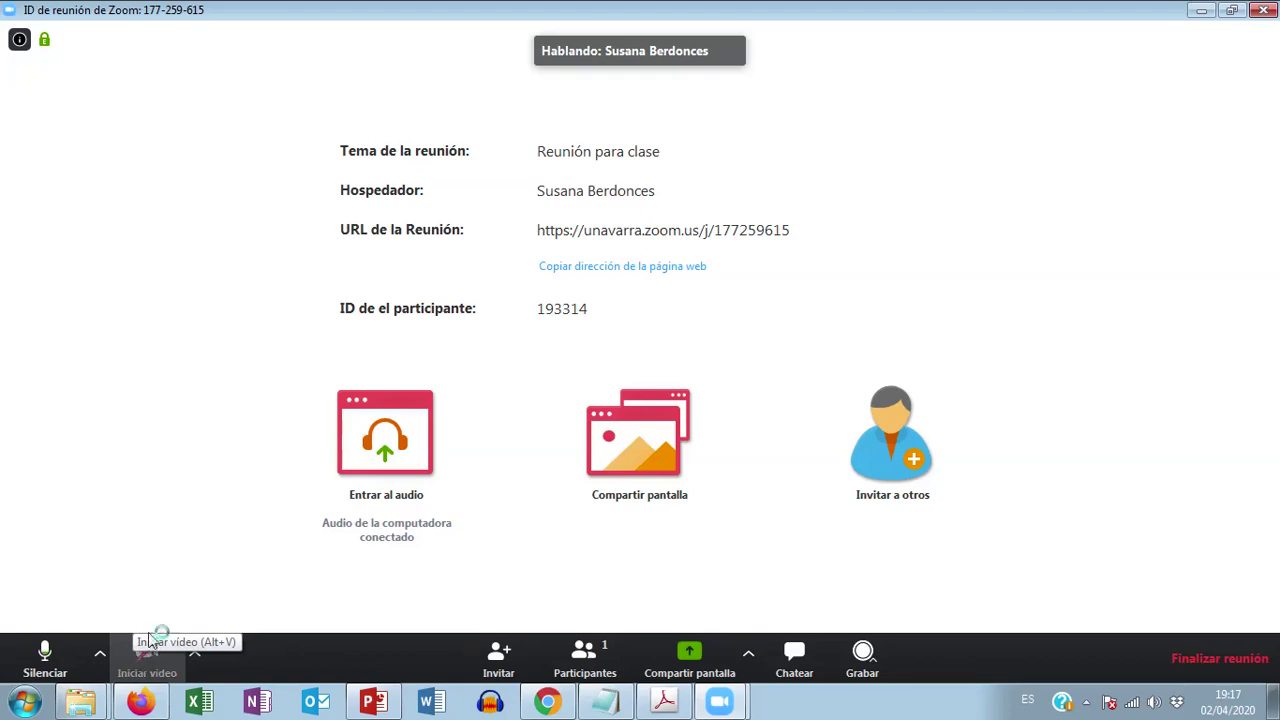
# Step: Turn on the webcam with Iniciar video, showing the host over a beach background
pyautogui.click(150, 641)
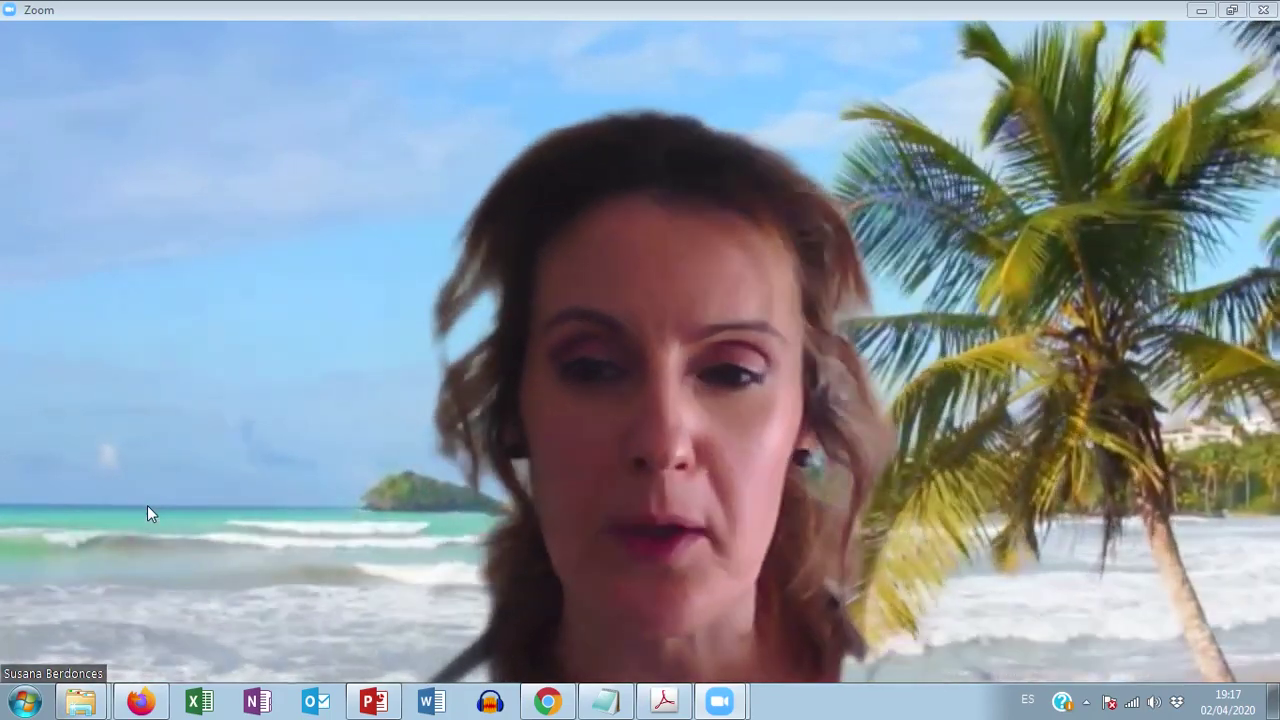
pyautogui.moveTo(181, 548)
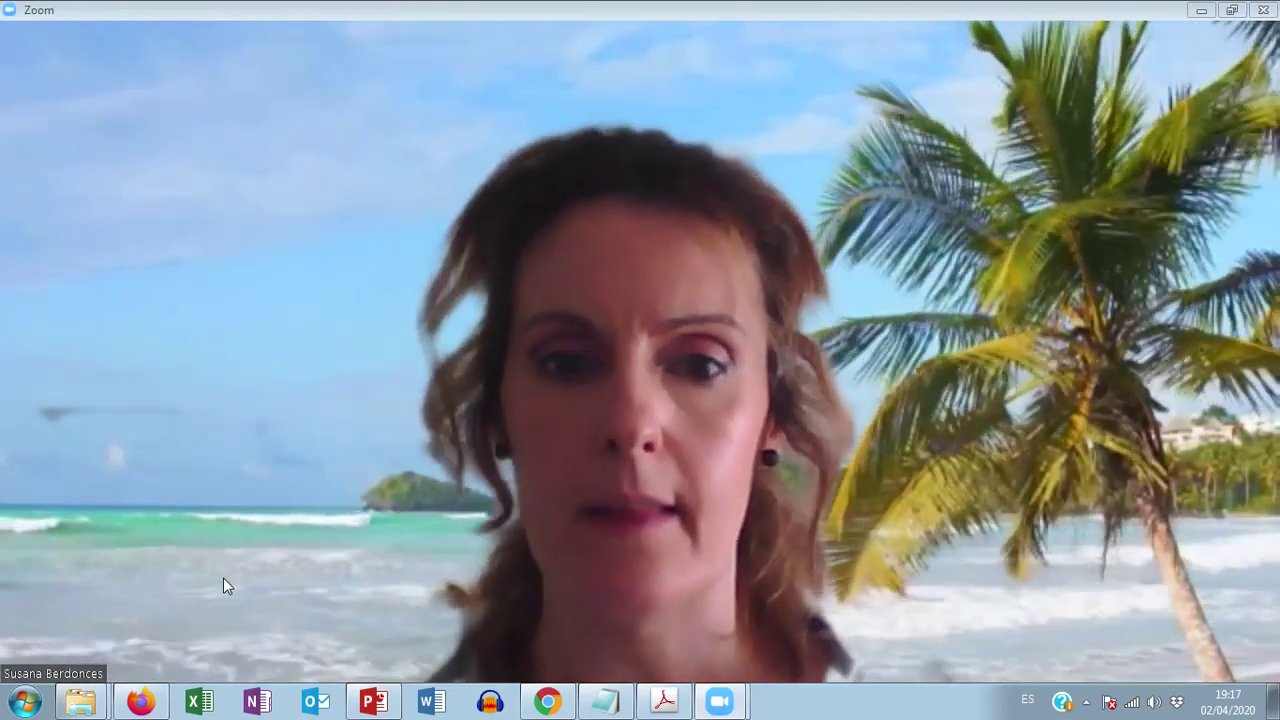
pyautogui.moveTo(323, 277)
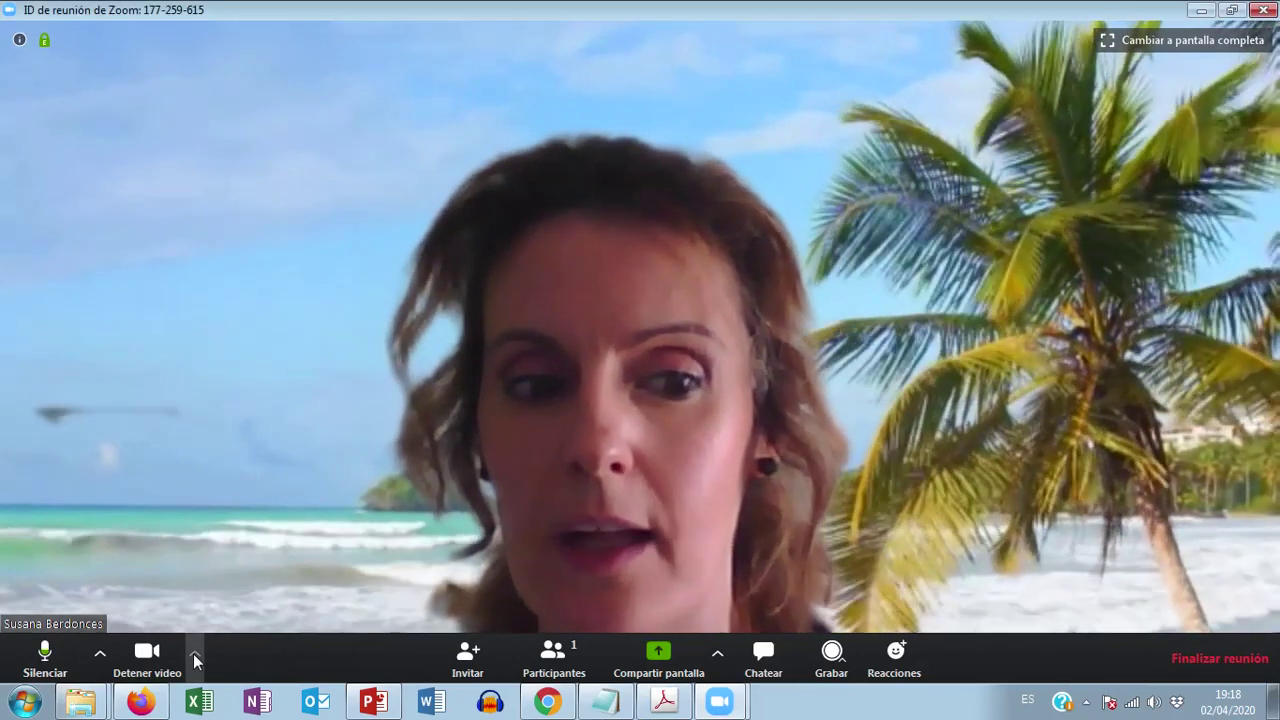
# Step: Pick the UPNA 'Juntos lo estamos consiguiendo!!!' virtual background and close Configuración
pyautogui.click(194, 653)
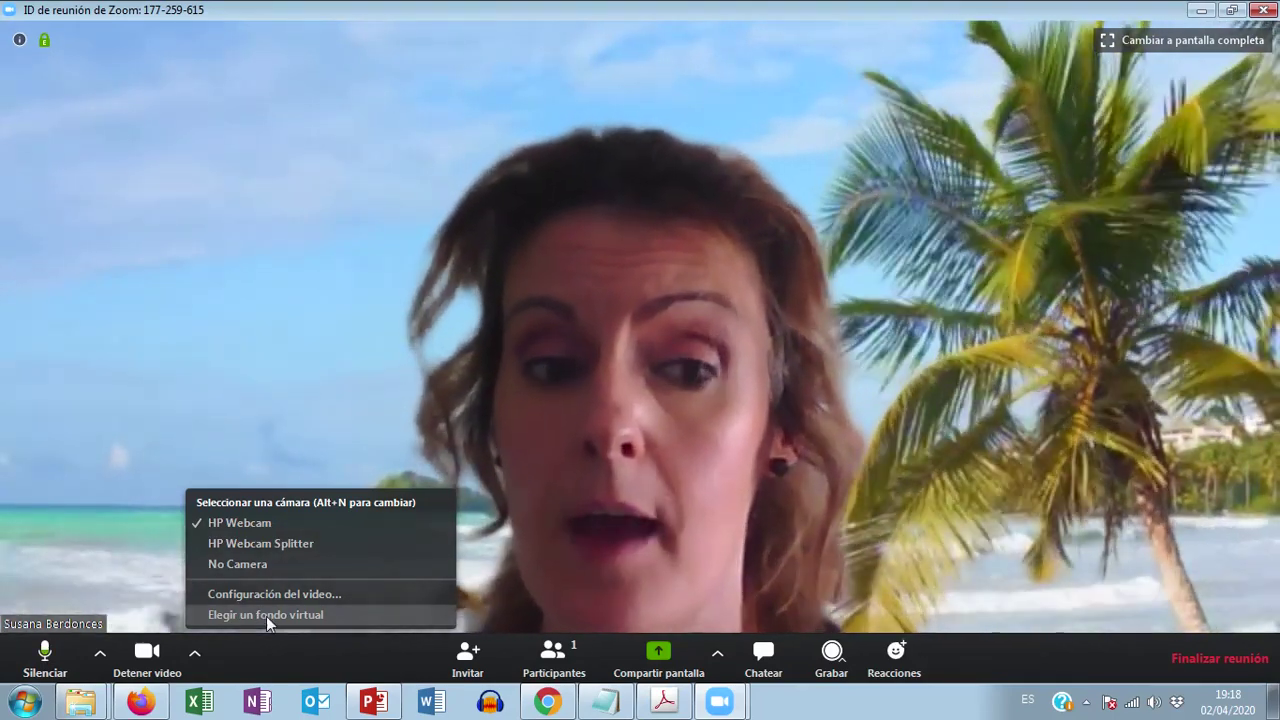
pyautogui.click(266, 614)
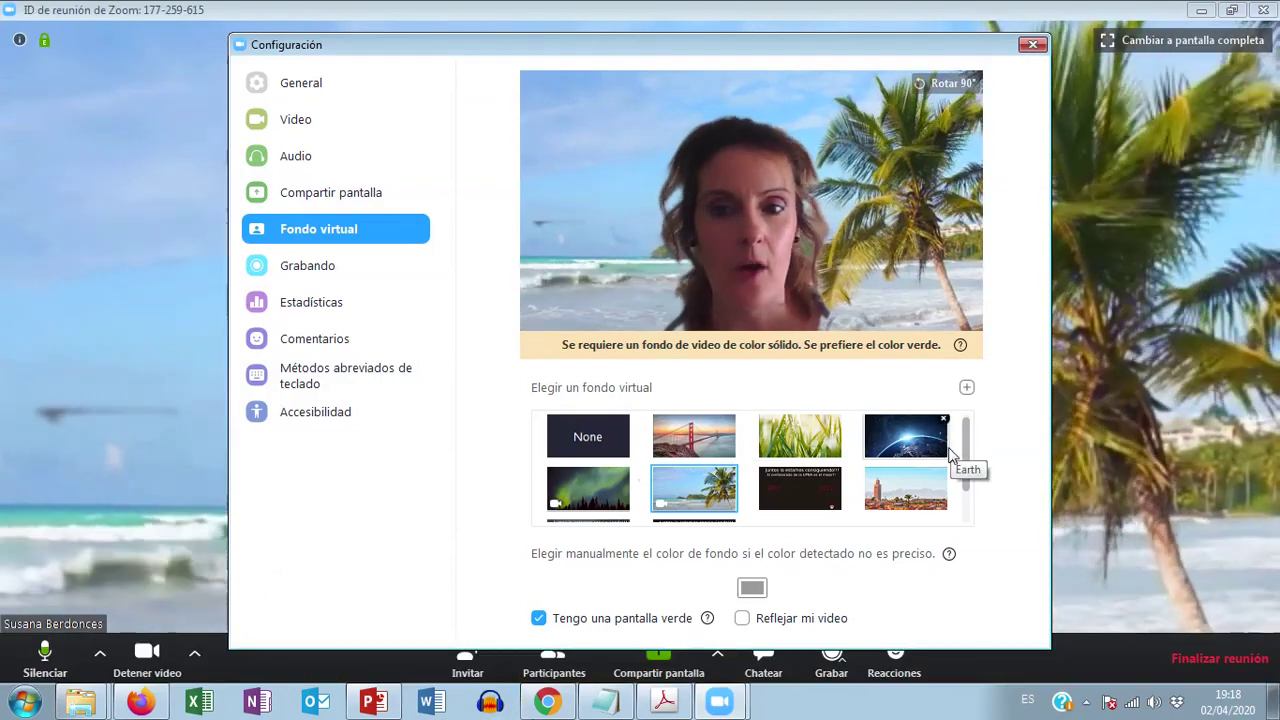
pyautogui.scroll(-1, 968, 452)
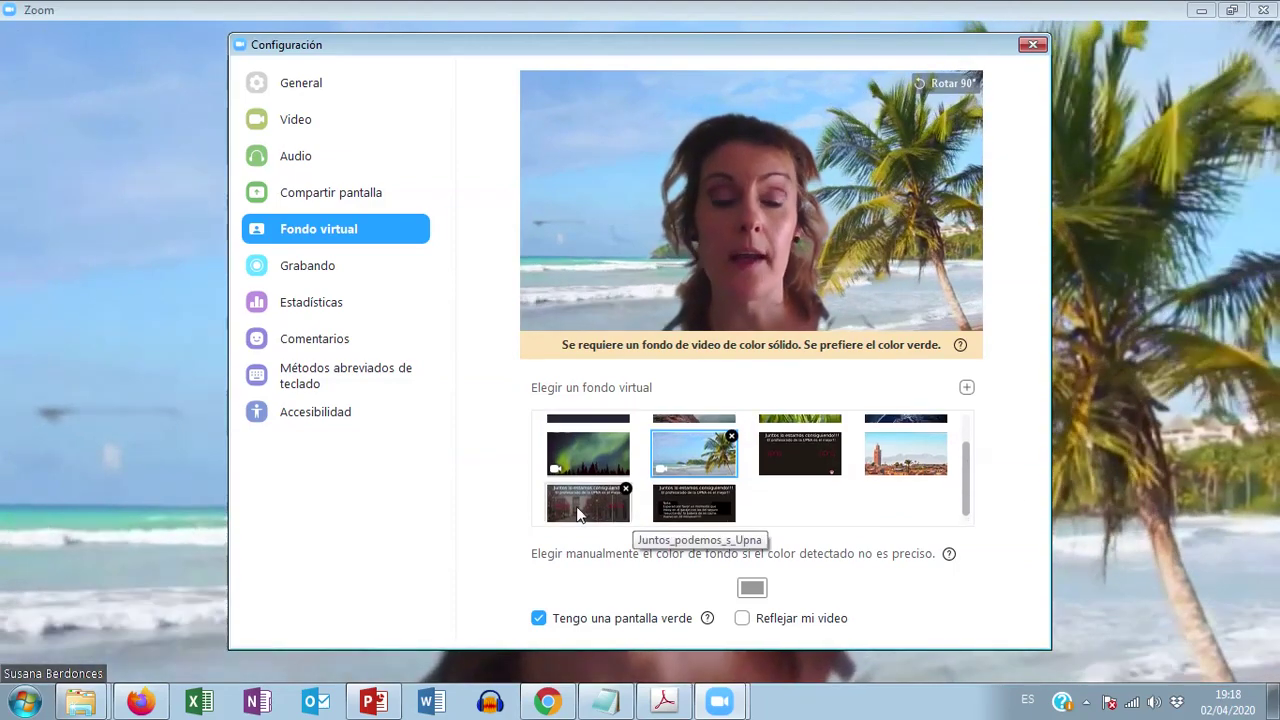
pyautogui.click(580, 508)
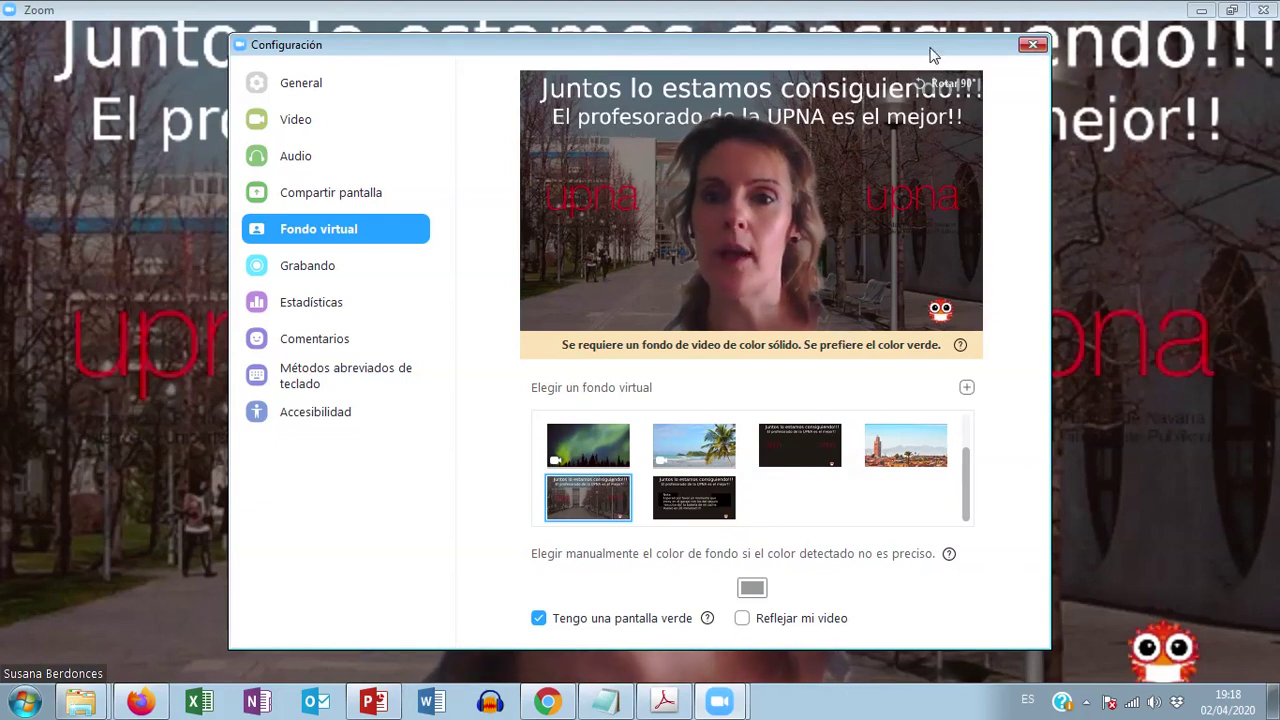
pyautogui.click(1032, 46)
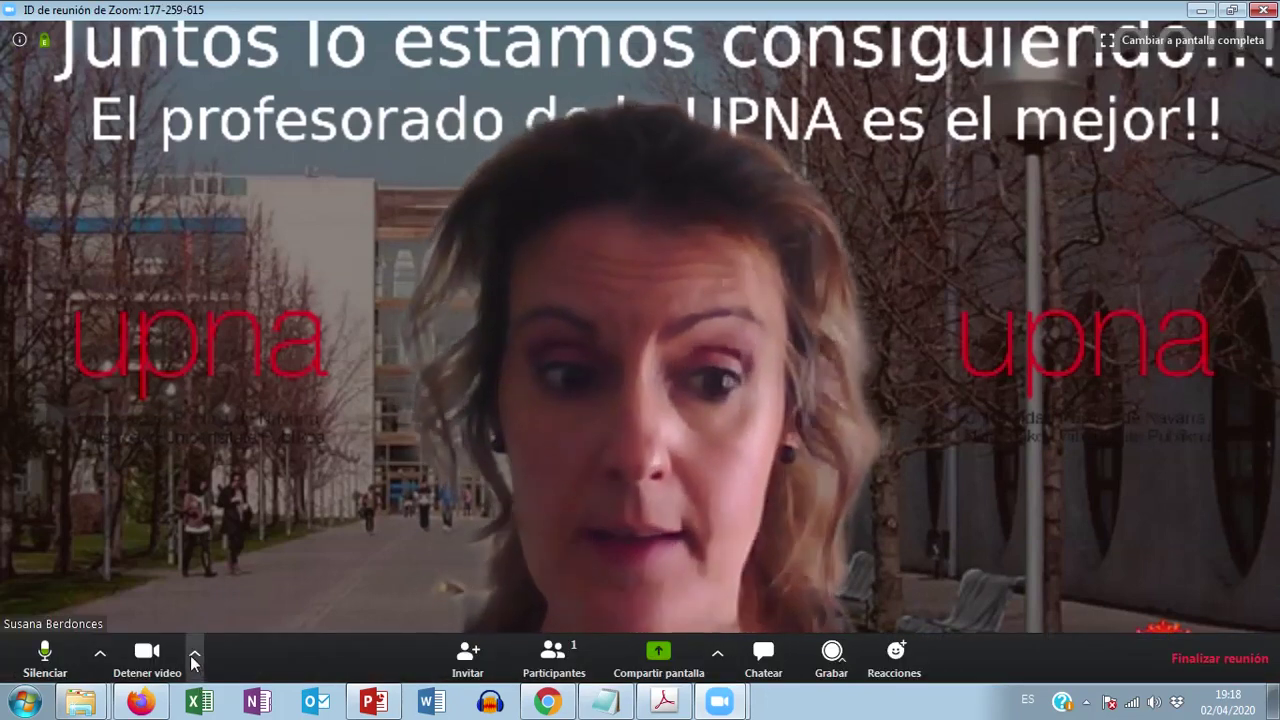
pyautogui.click(194, 656)
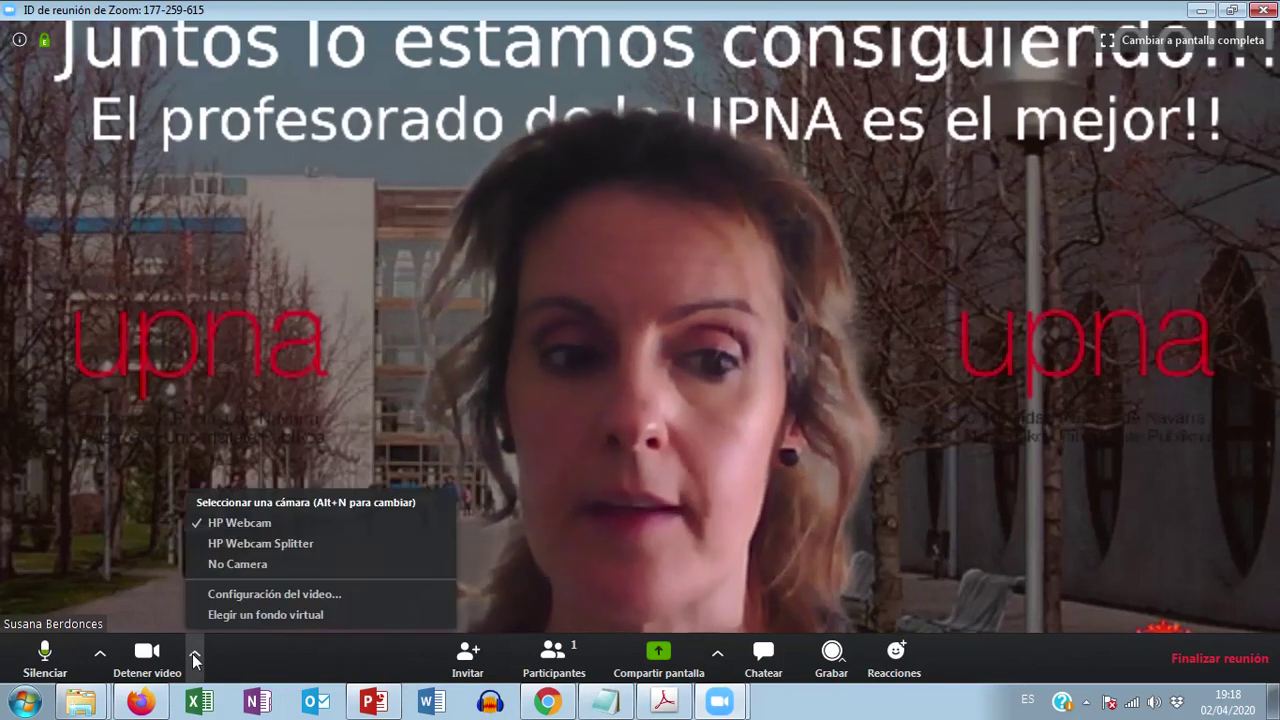
pyautogui.click(243, 615)
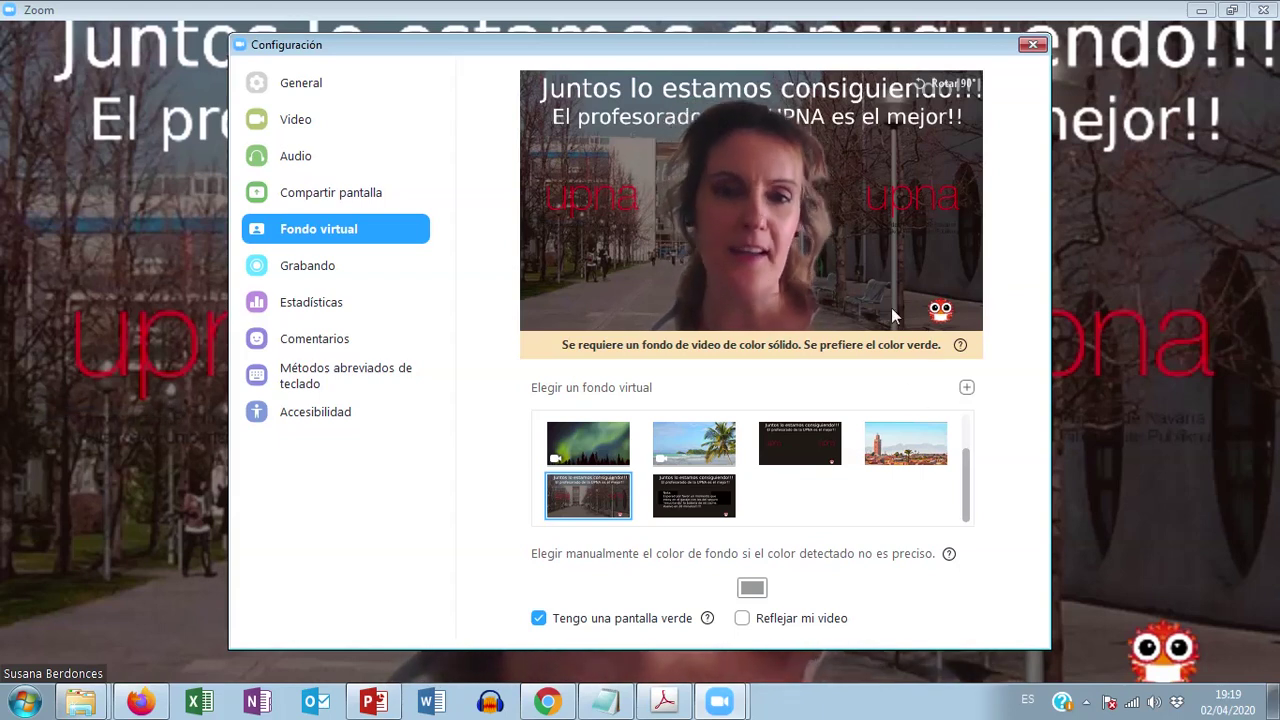
pyautogui.click(1032, 44)
pyautogui.moveTo(434, 630)
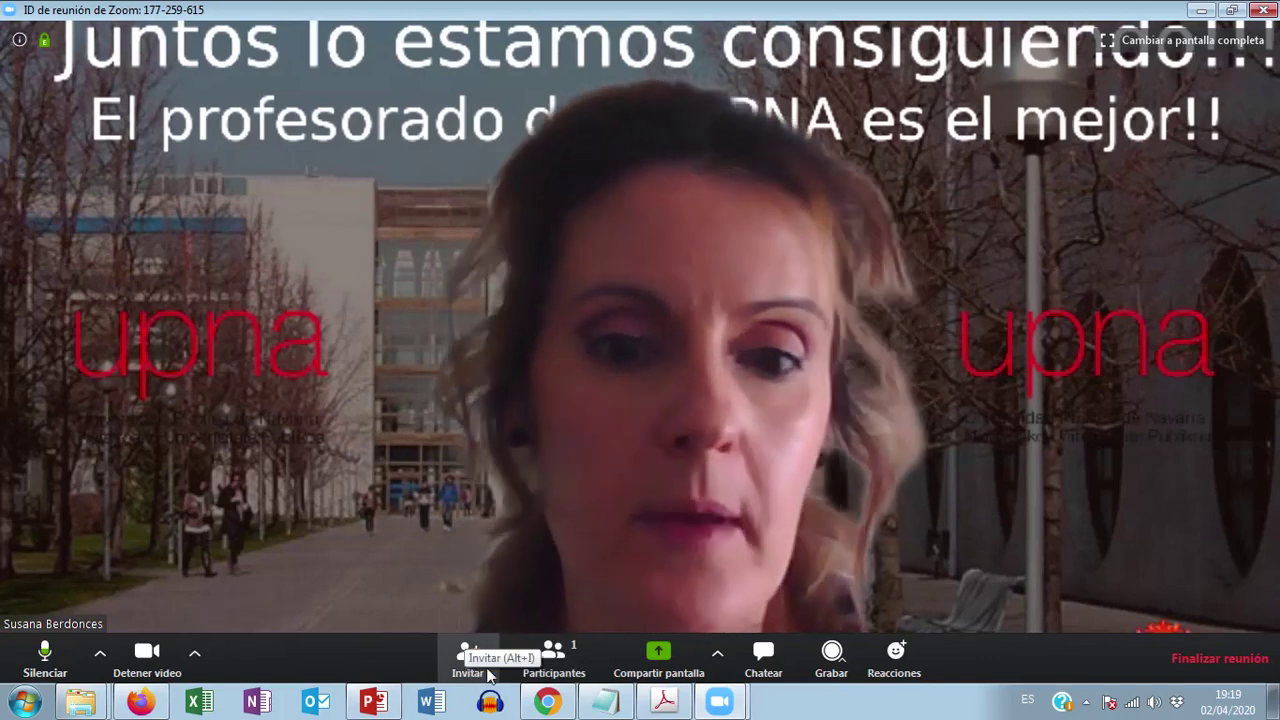
pyautogui.click(548, 658)
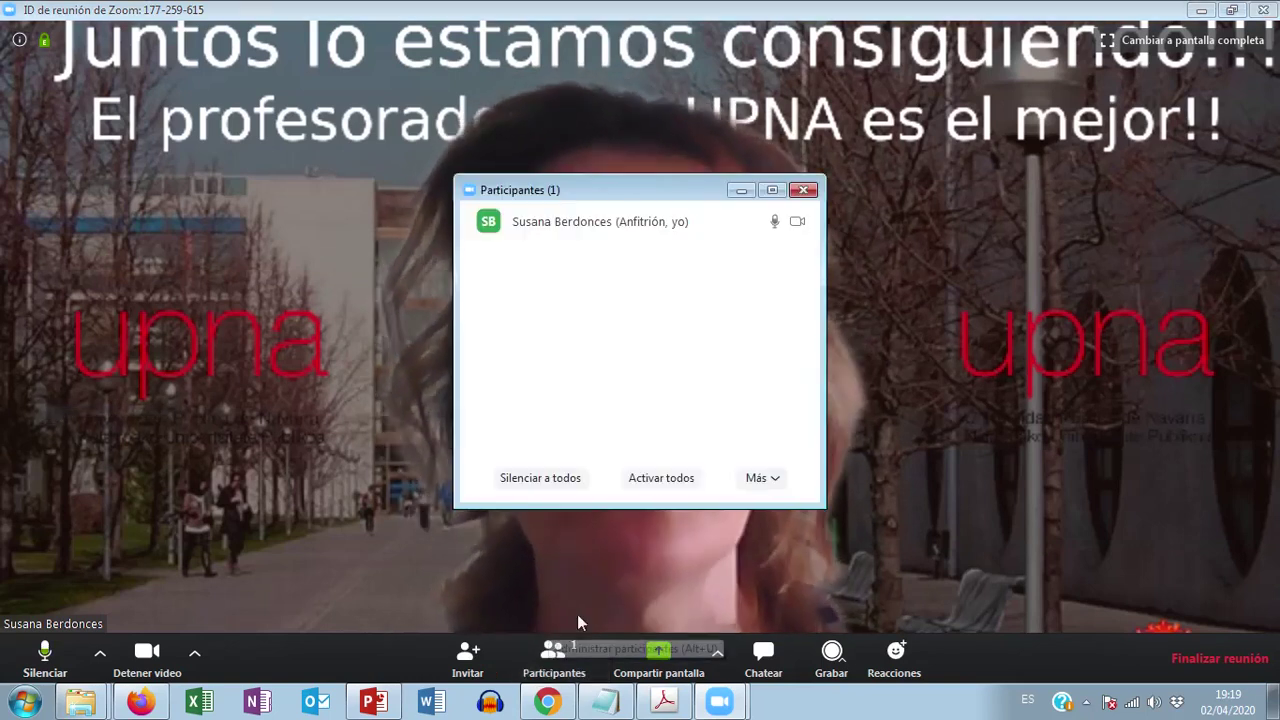
pyautogui.moveTo(600, 190); pyautogui.dragTo(905, 160)
pyautogui.click(840, 448)
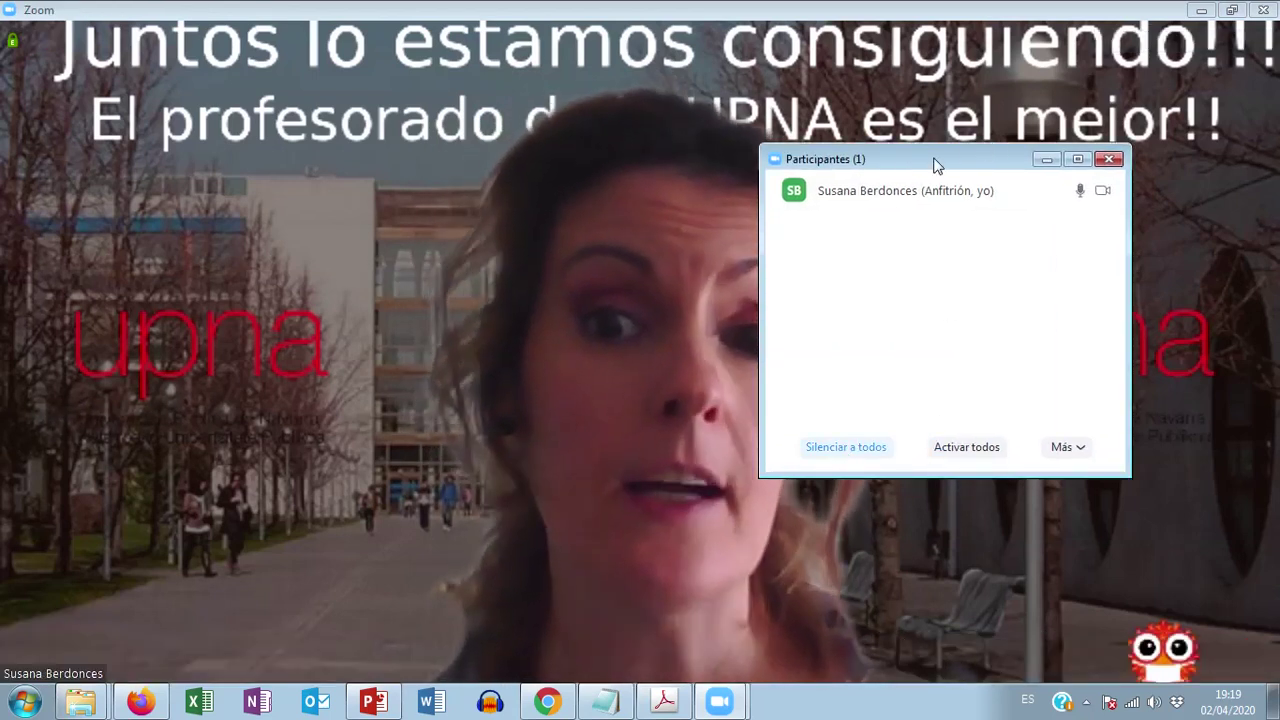
pyautogui.moveTo(995, 163); pyautogui.dragTo(1078, 150)
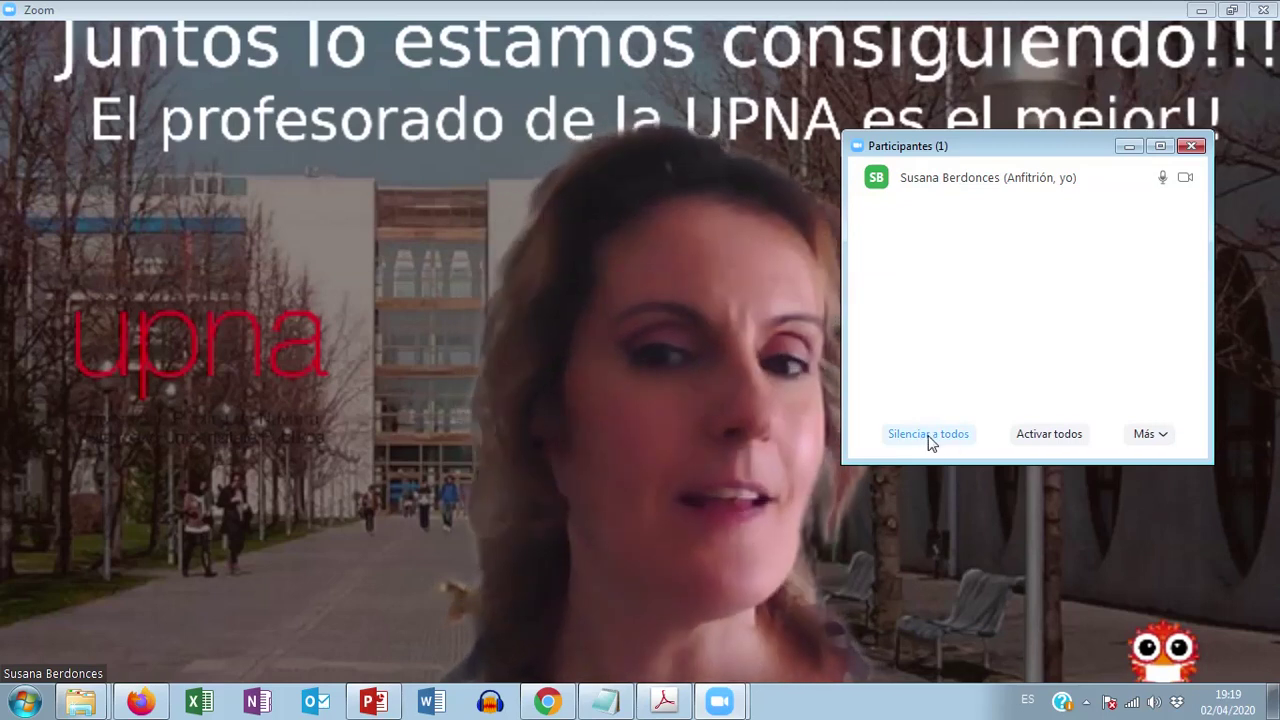
pyautogui.click(928, 434)
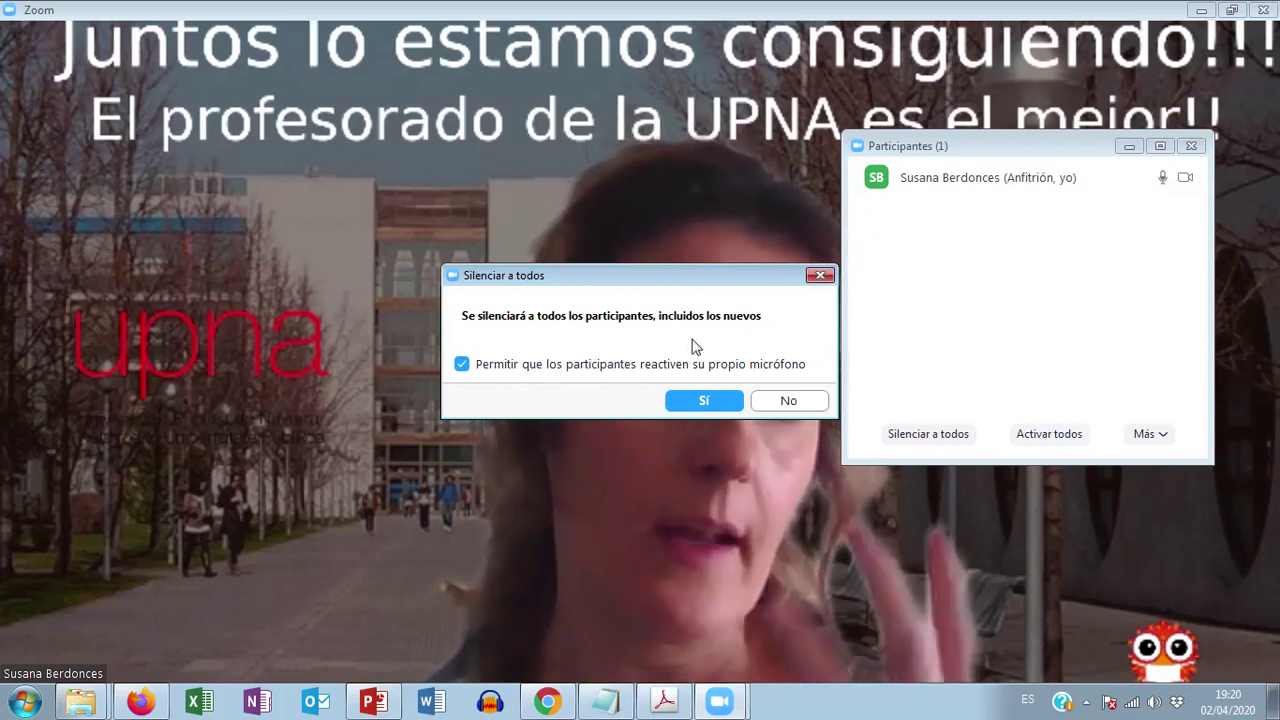
pyautogui.click(821, 276)
pyautogui.moveTo(754, 463)
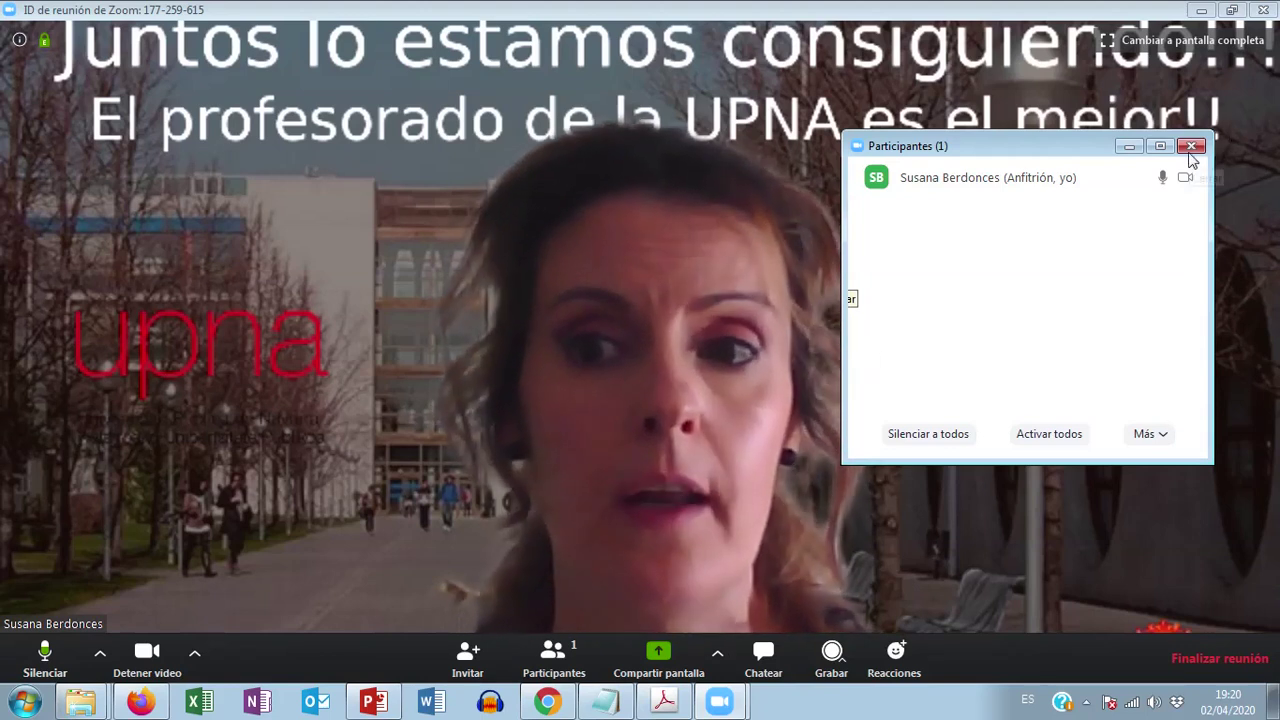
pyautogui.click(1191, 147)
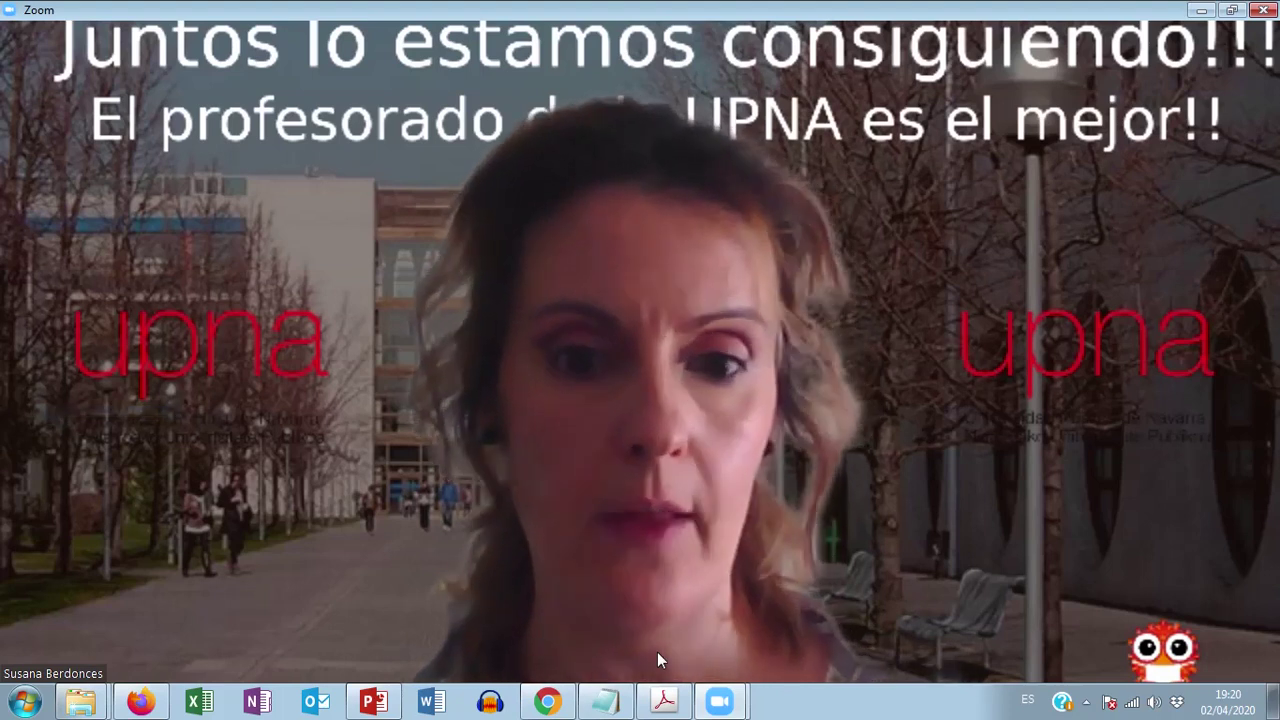
# Step: Open the Compartir pantalla picker from the meeting toolbar
pyautogui.moveTo(614, 599)
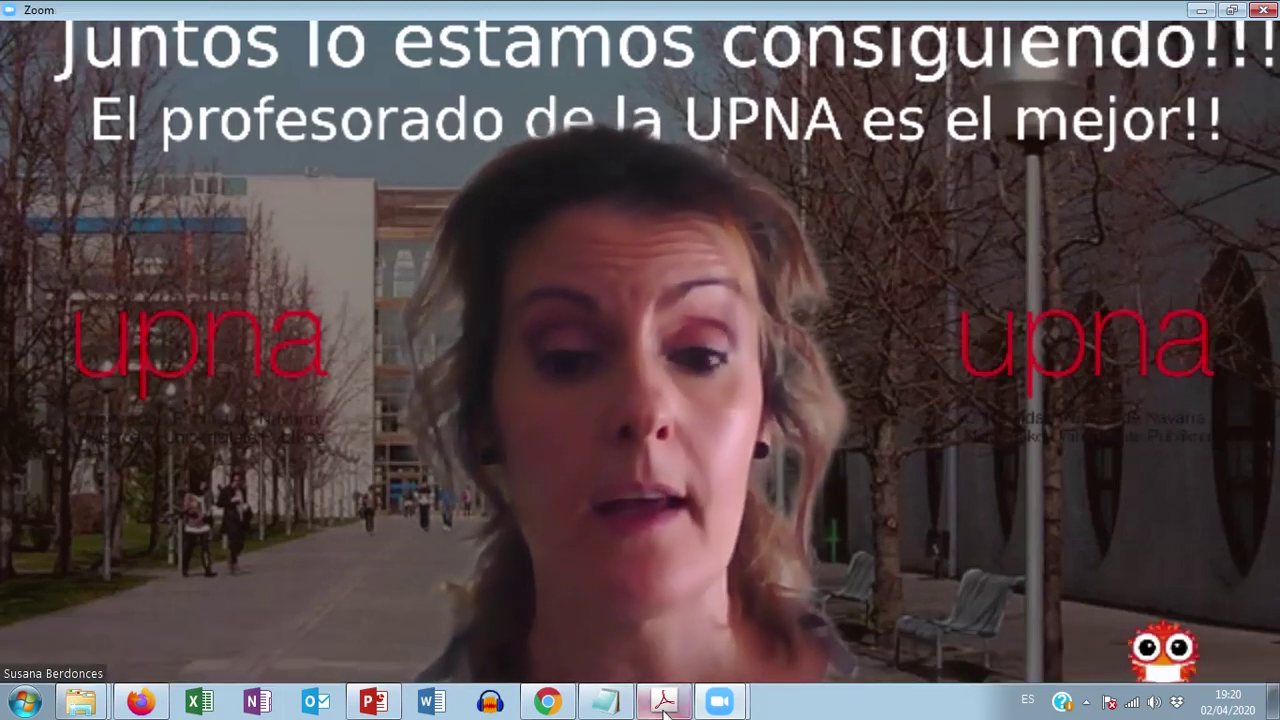
pyautogui.click(666, 652)
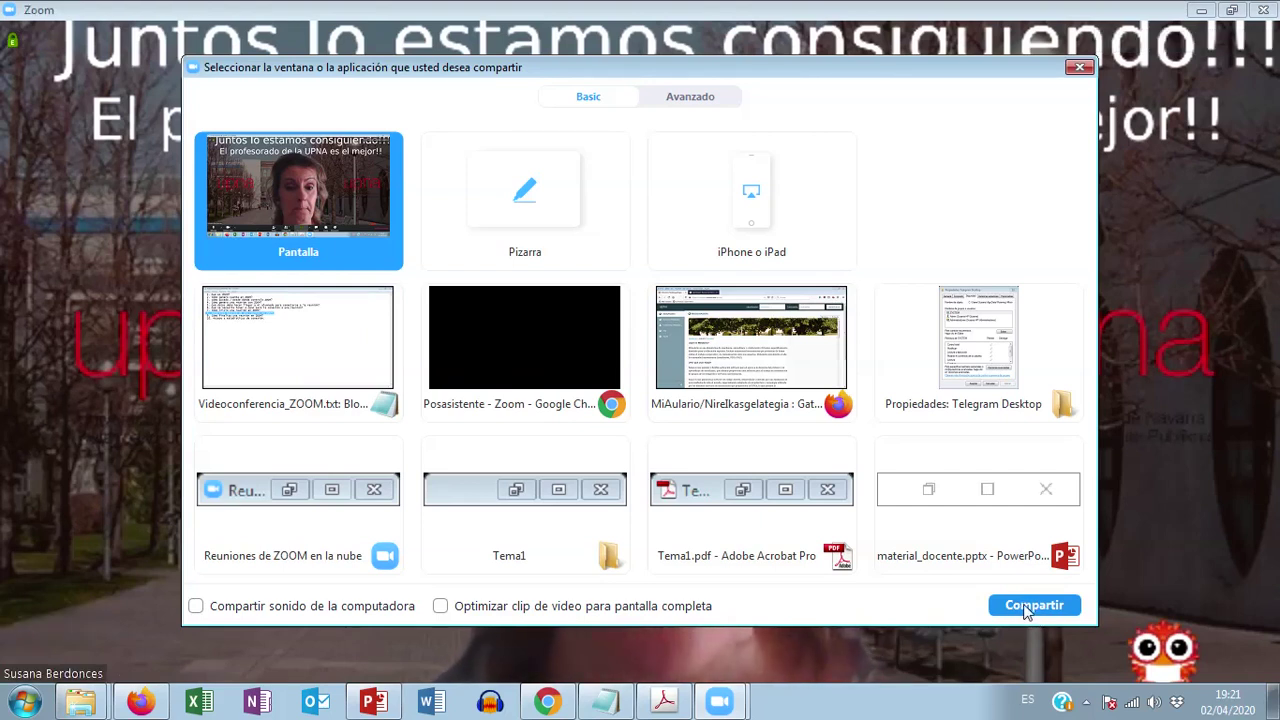
# Step: Share the whole screen (Pantalla) with attendees and bring Tema1.pdf to the front
pyautogui.click(1024, 608)
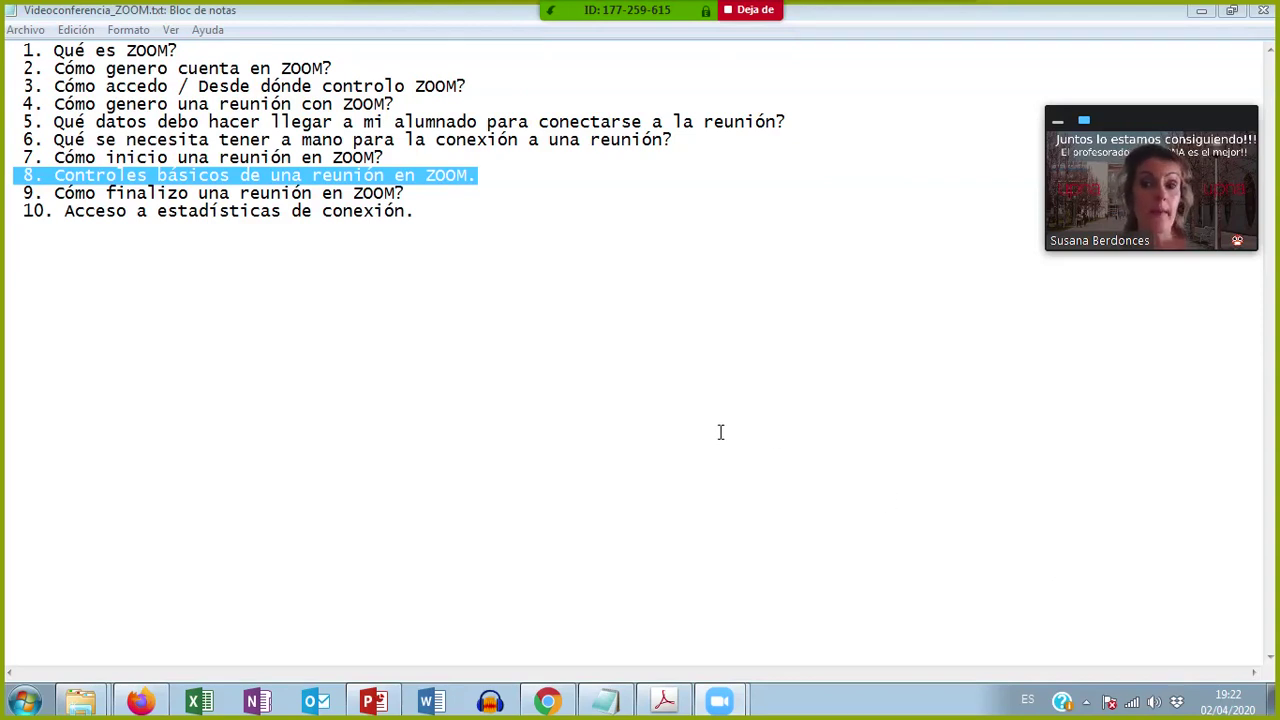
pyautogui.click(663, 703)
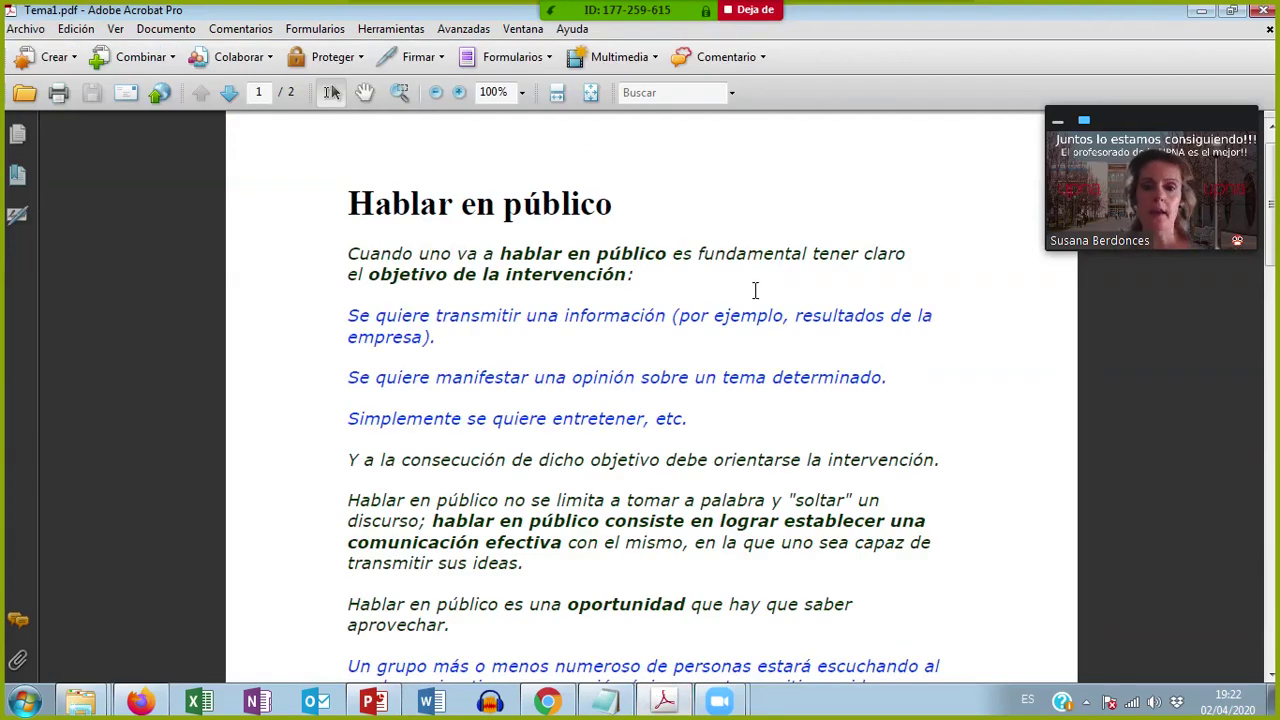
# Step: Scroll further down the shared Tema1.pdf to read more of the 'Hablar en público' text
pyautogui.scroll(-5, 756, 290)
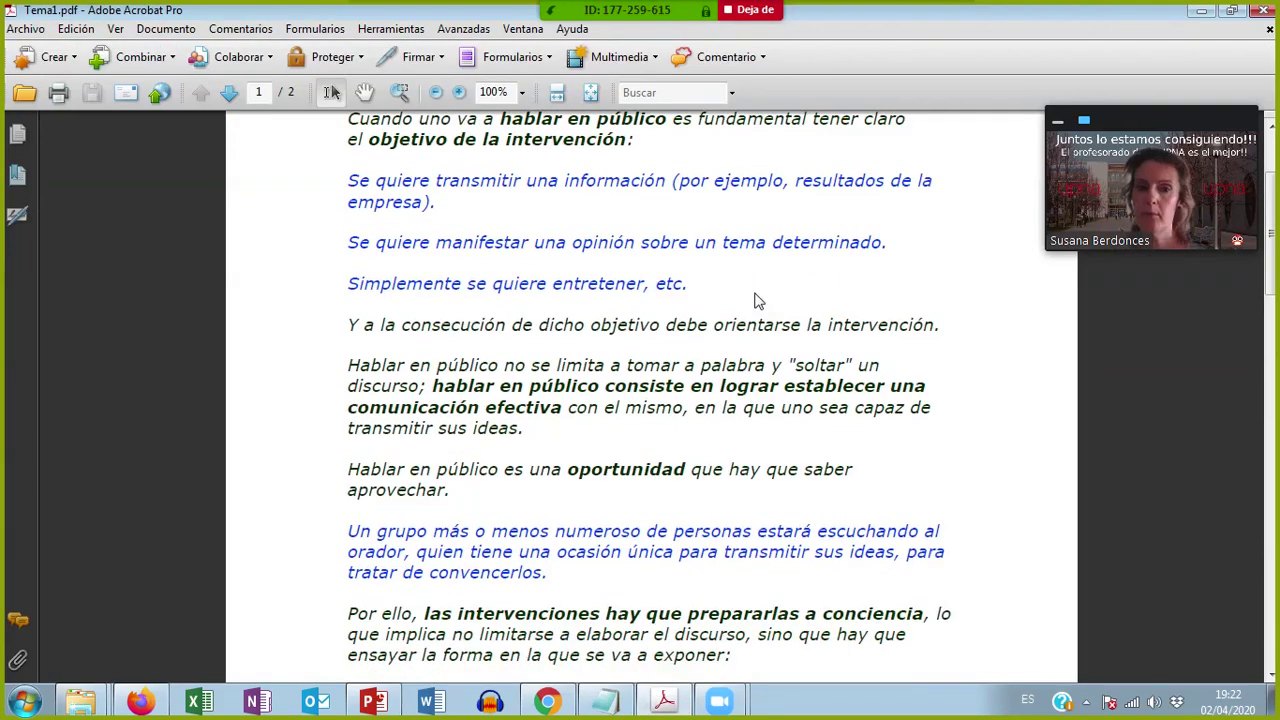
pyautogui.scroll(-4, 753, 290)
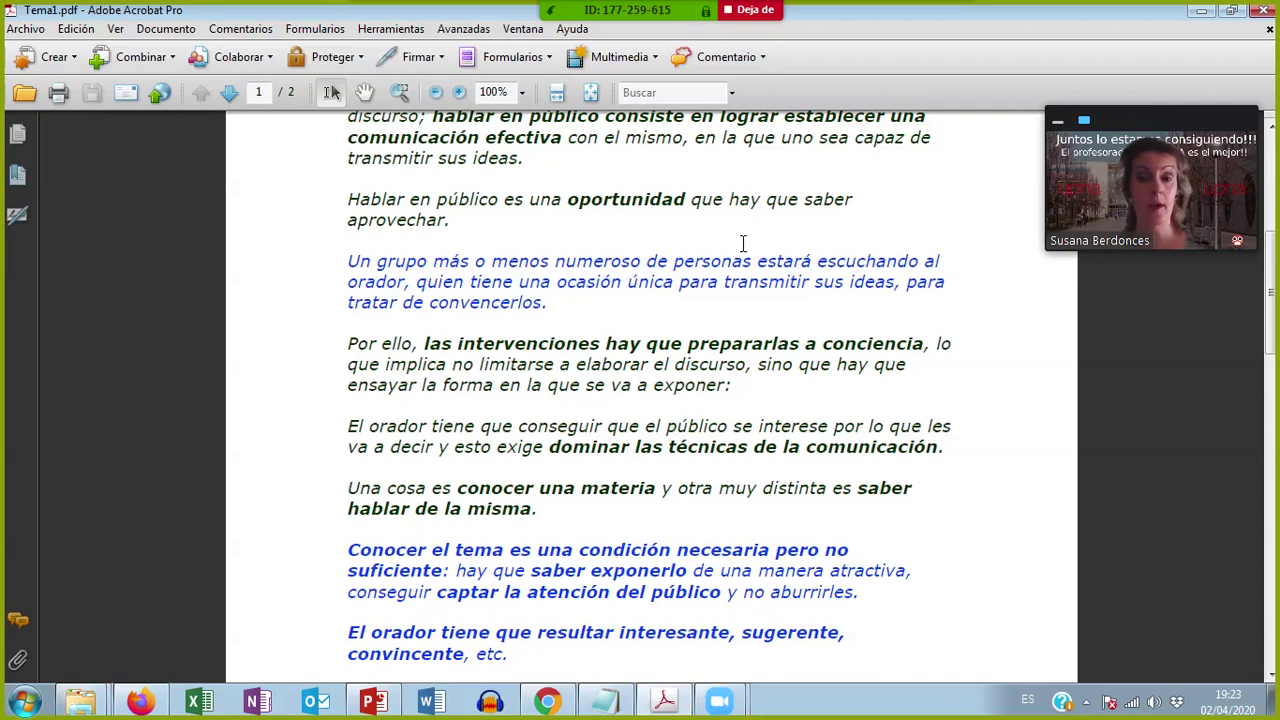
pyautogui.moveTo(757, 20)
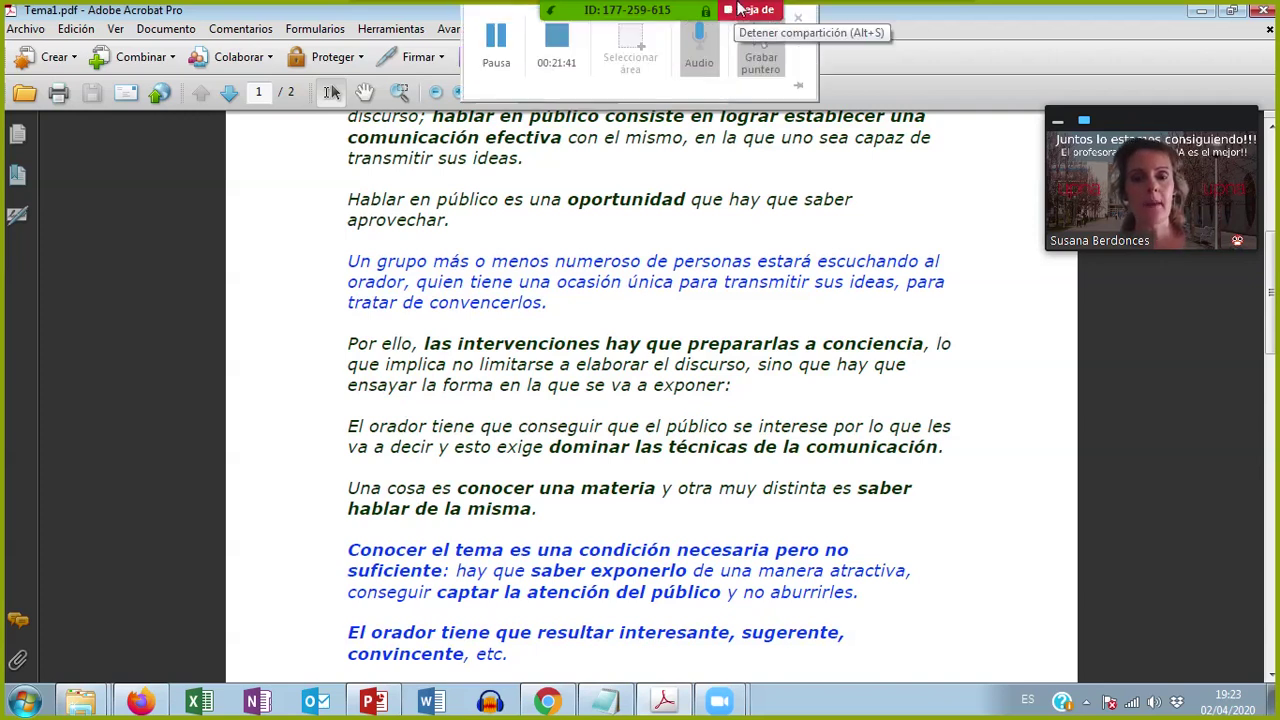
pyautogui.click(543, 20)
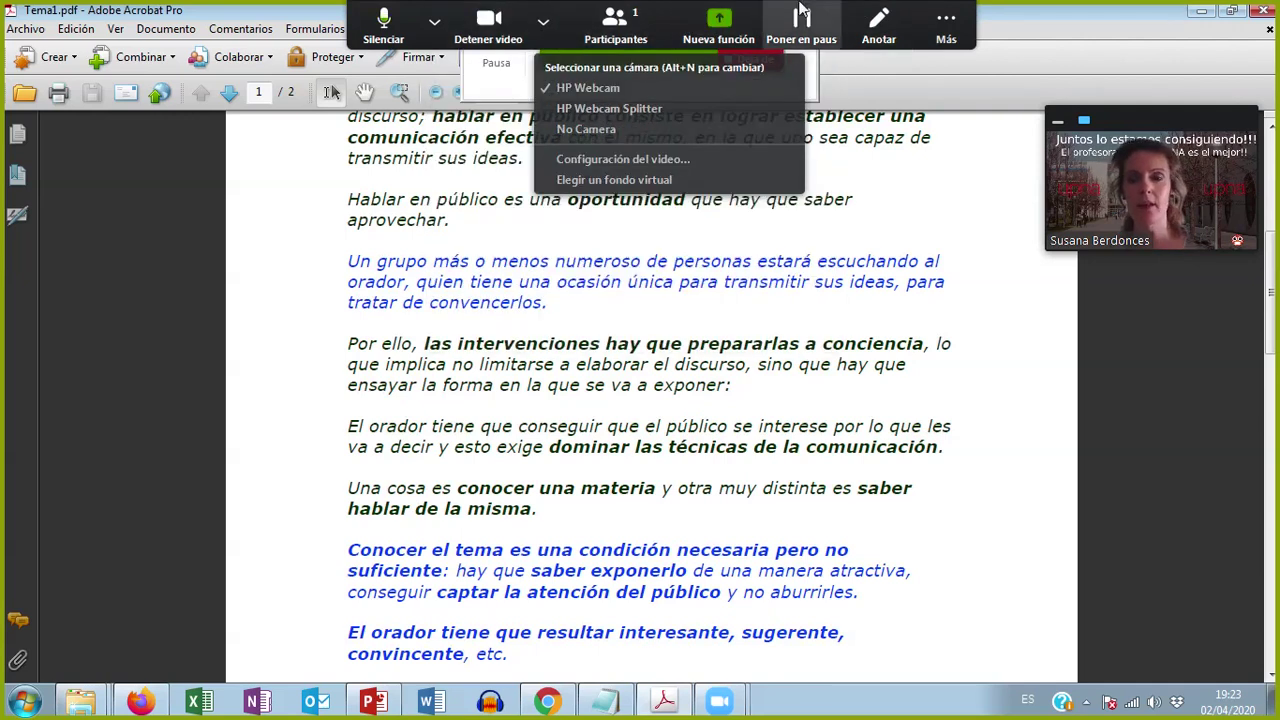
pyautogui.click(945, 22)
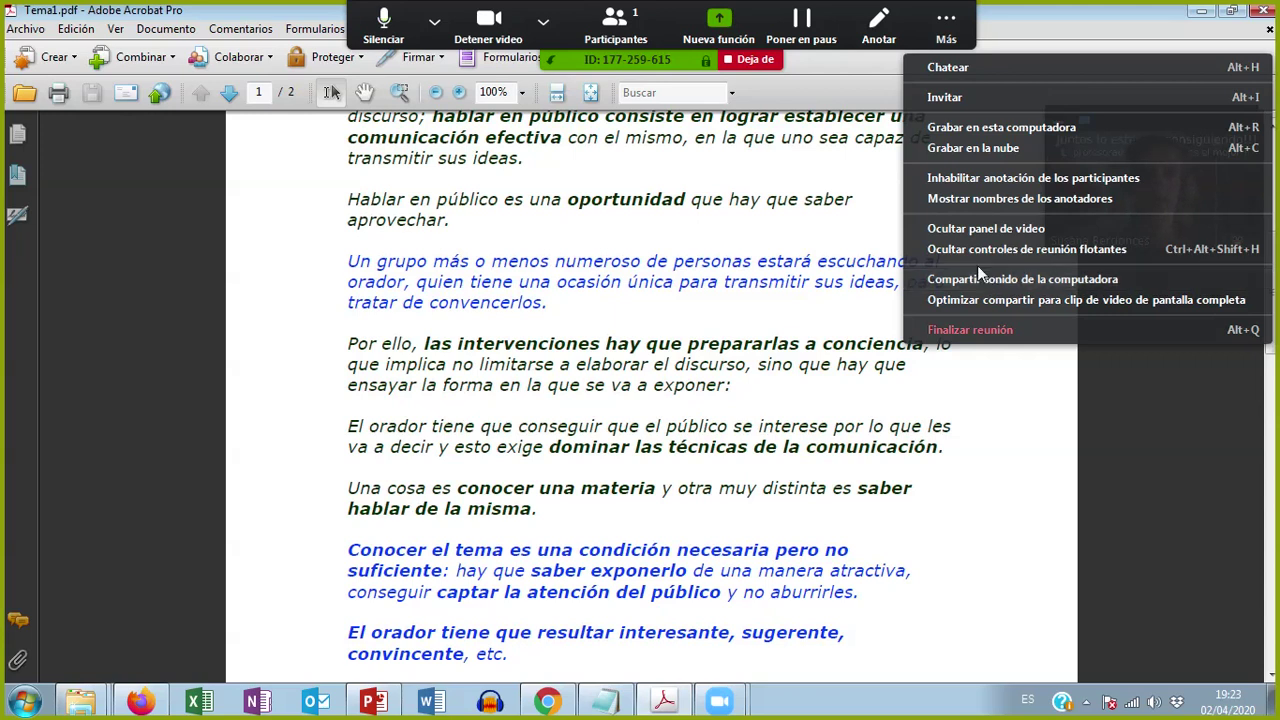
pyautogui.click(832, 222)
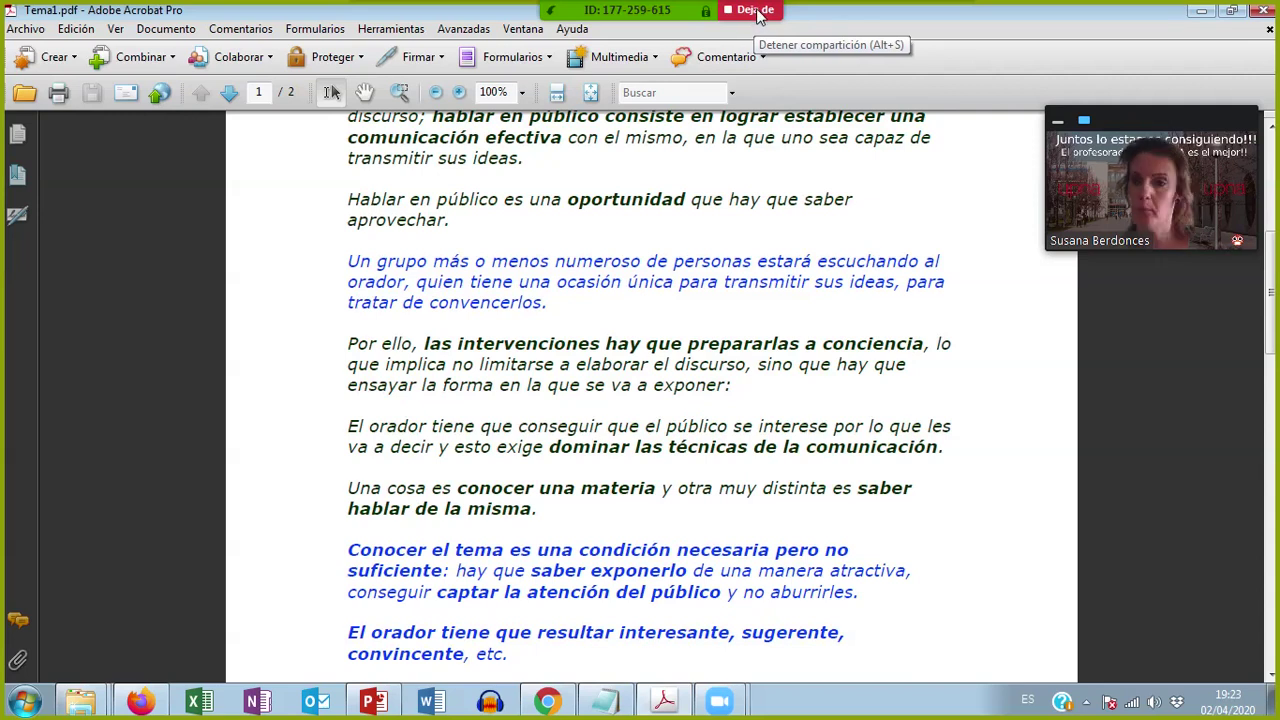
pyautogui.click(757, 12)
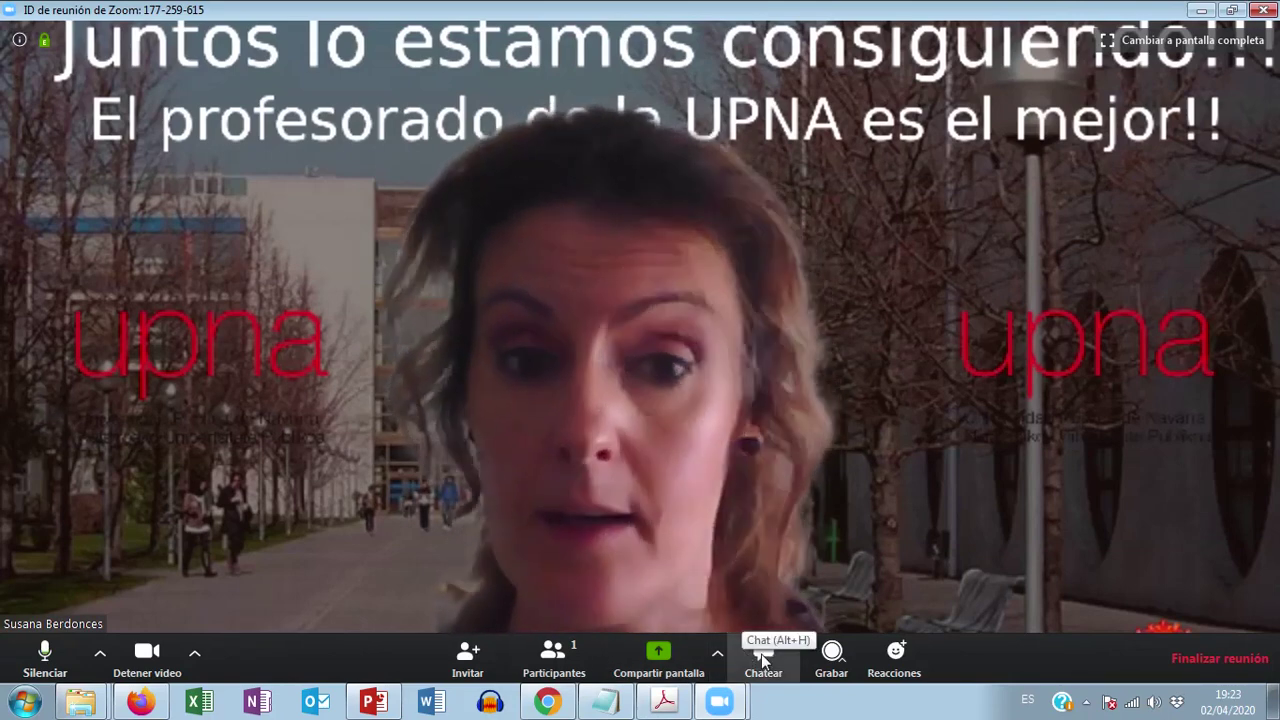
pyautogui.click(762, 655)
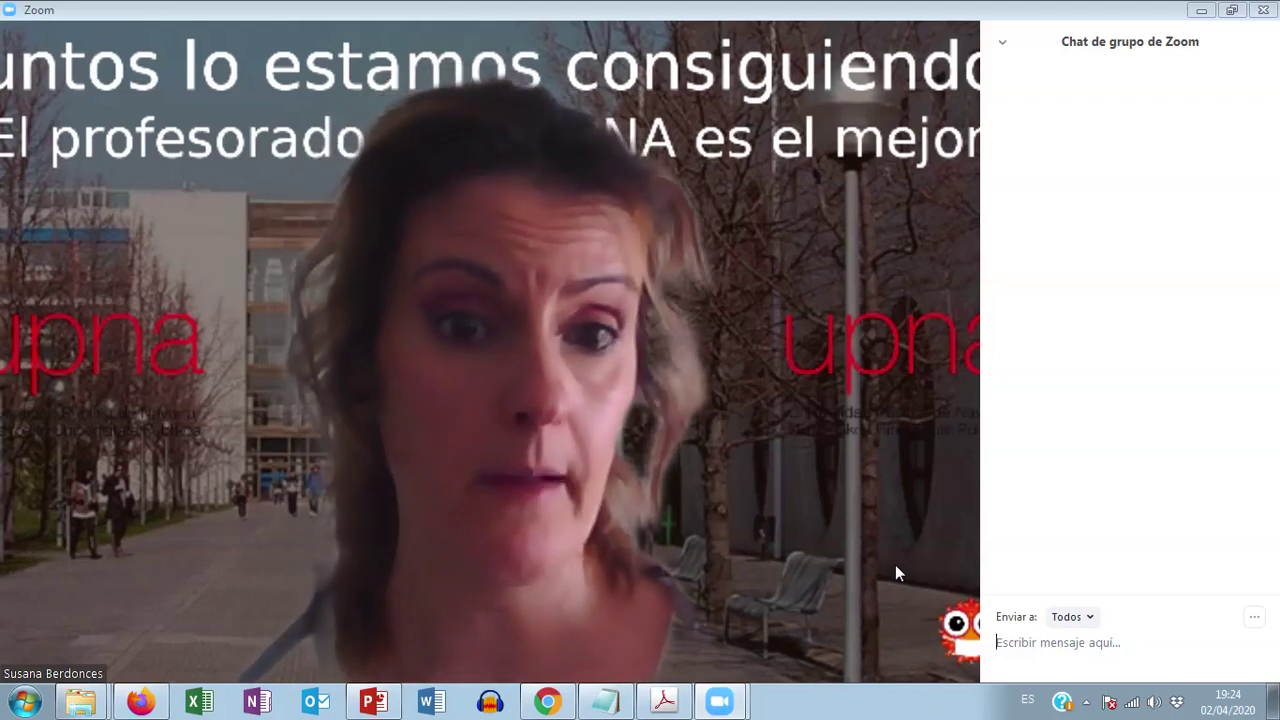
pyautogui.click(1006, 650)
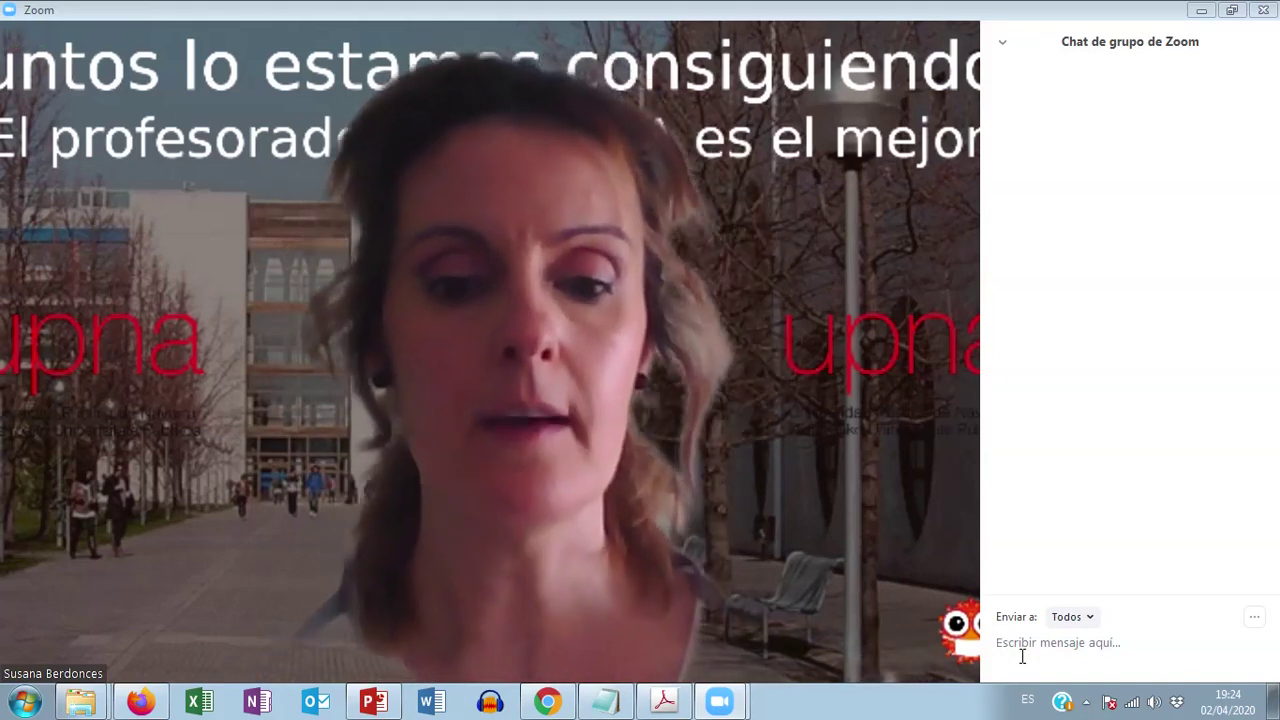
pyautogui.write('No he en')
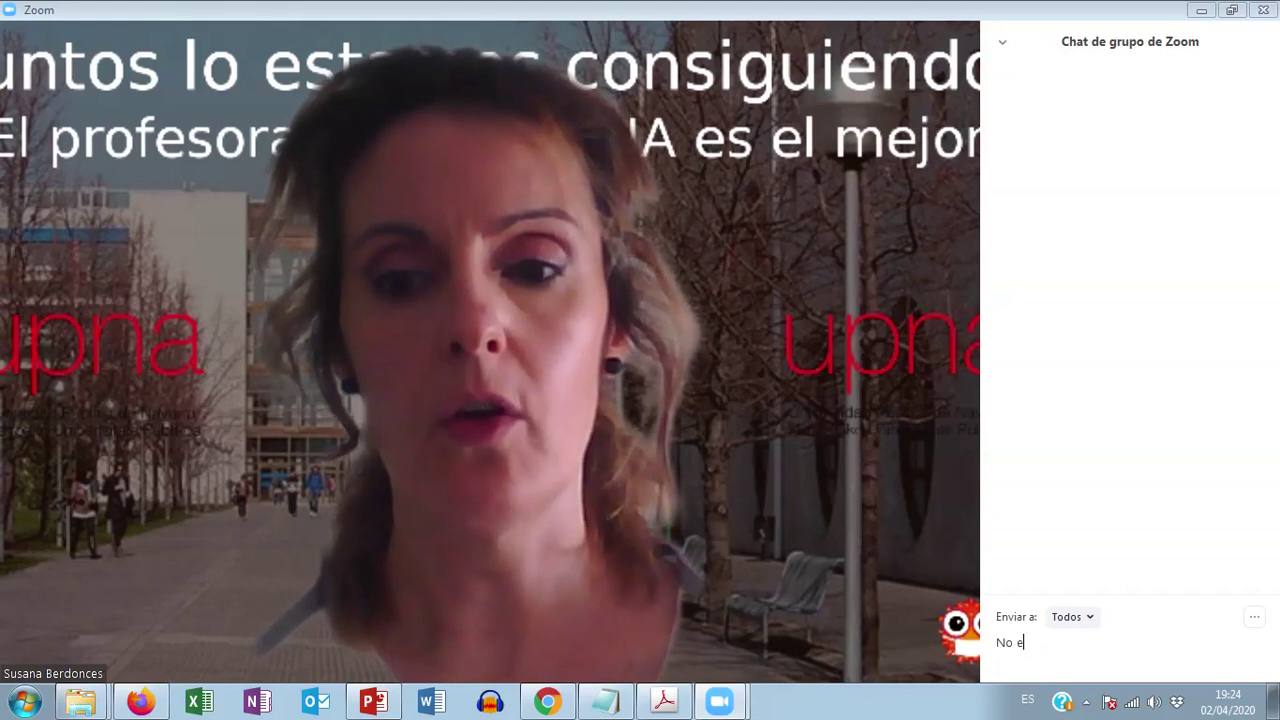
pyautogui.write('tendido tal')
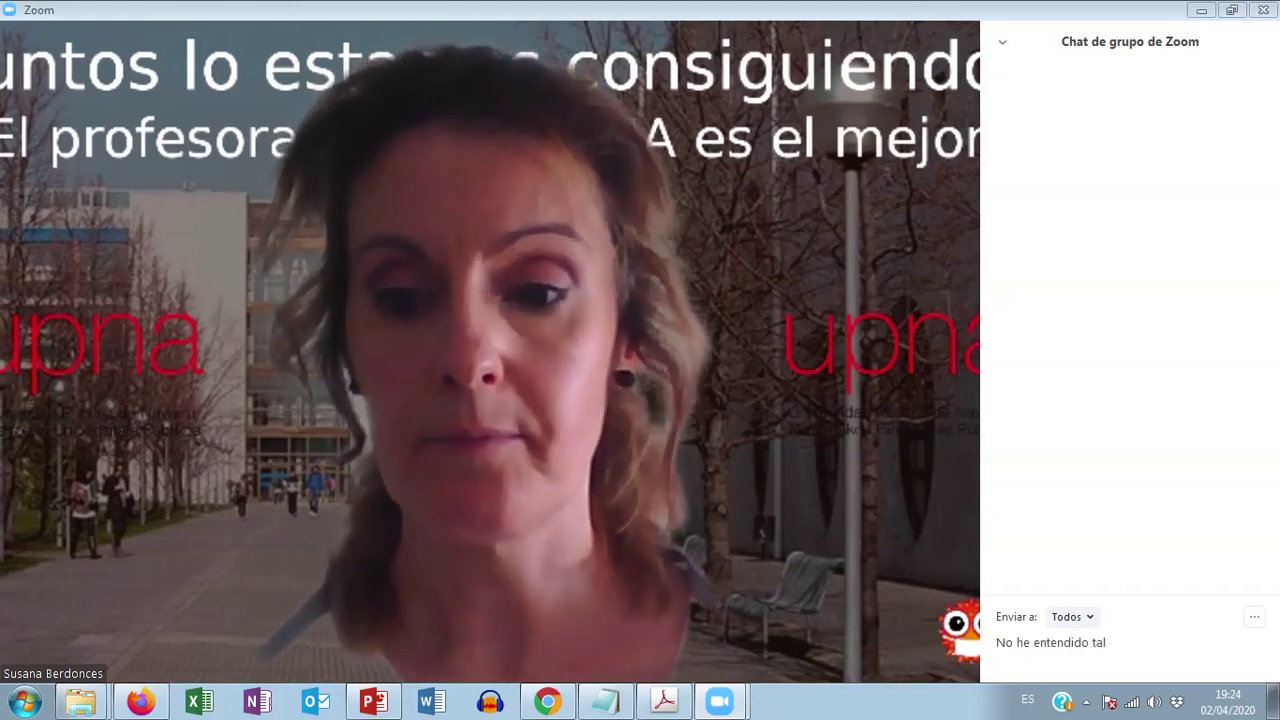
pyautogui.press('Return')
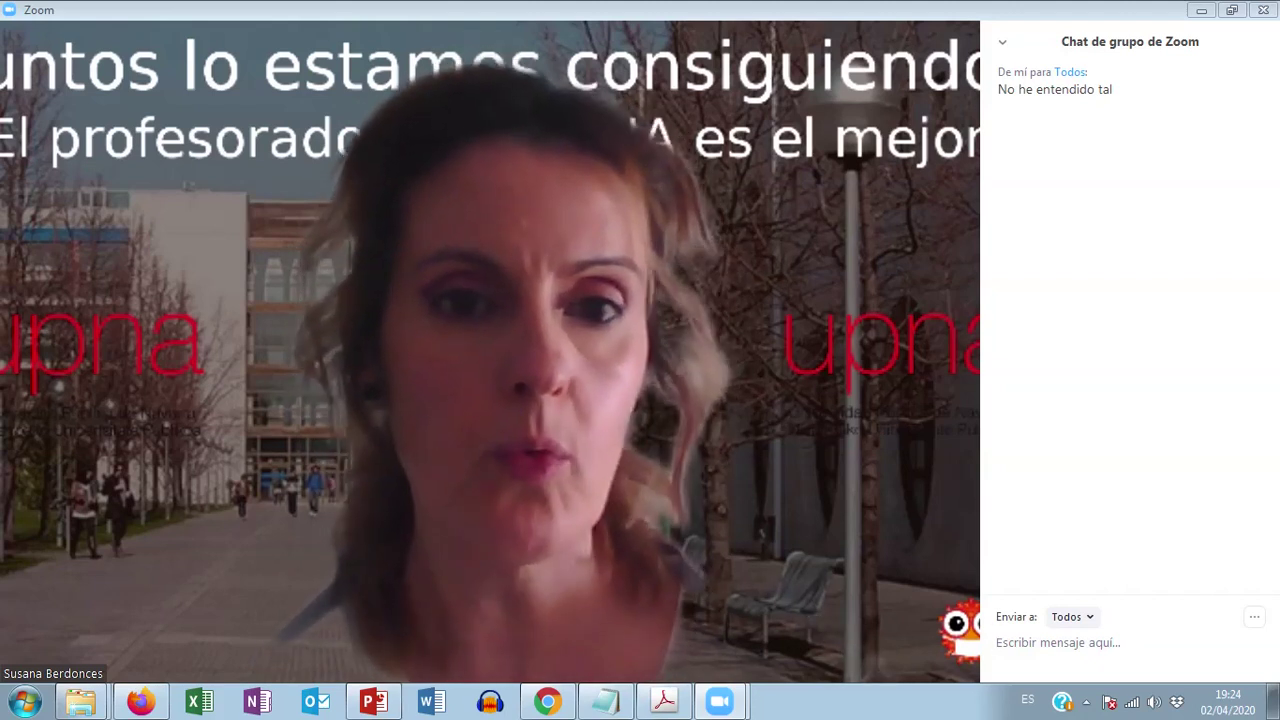
pyautogui.write('www.rae.es')
pyautogui.press('Return')
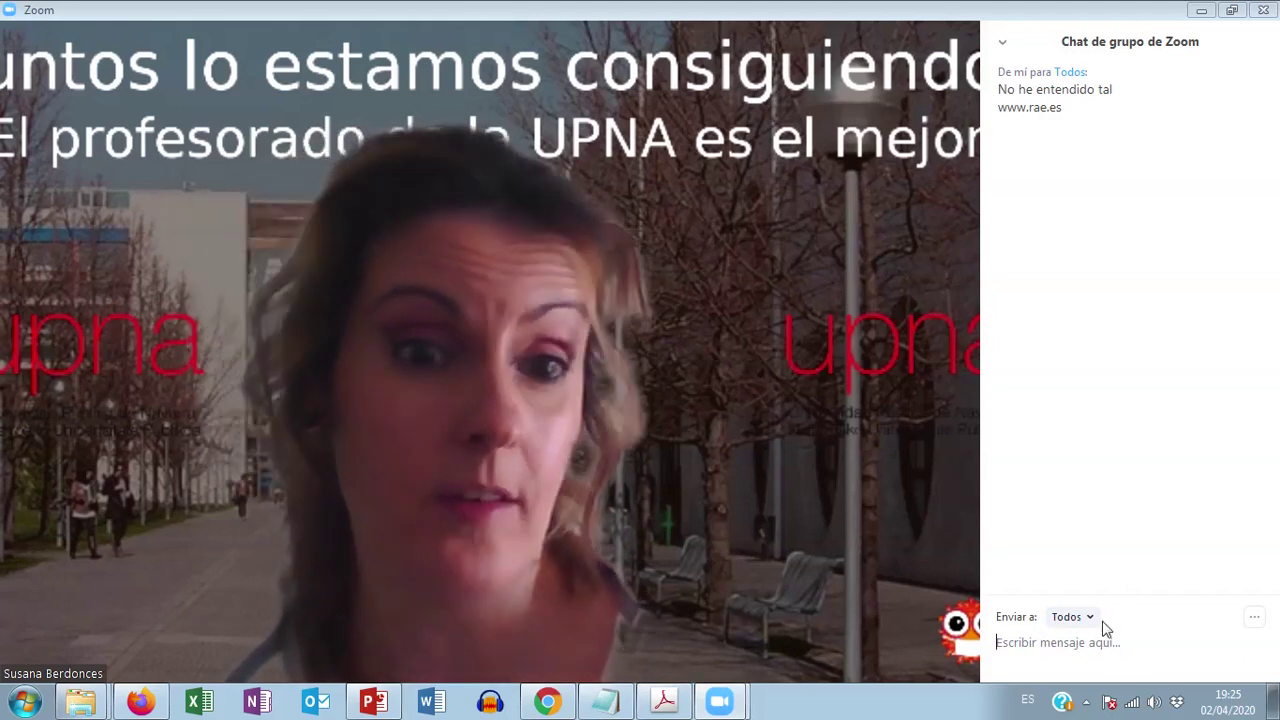
# Step: Save the group chat conversation to a file with Guardar el chat
pyautogui.click(1256, 624)
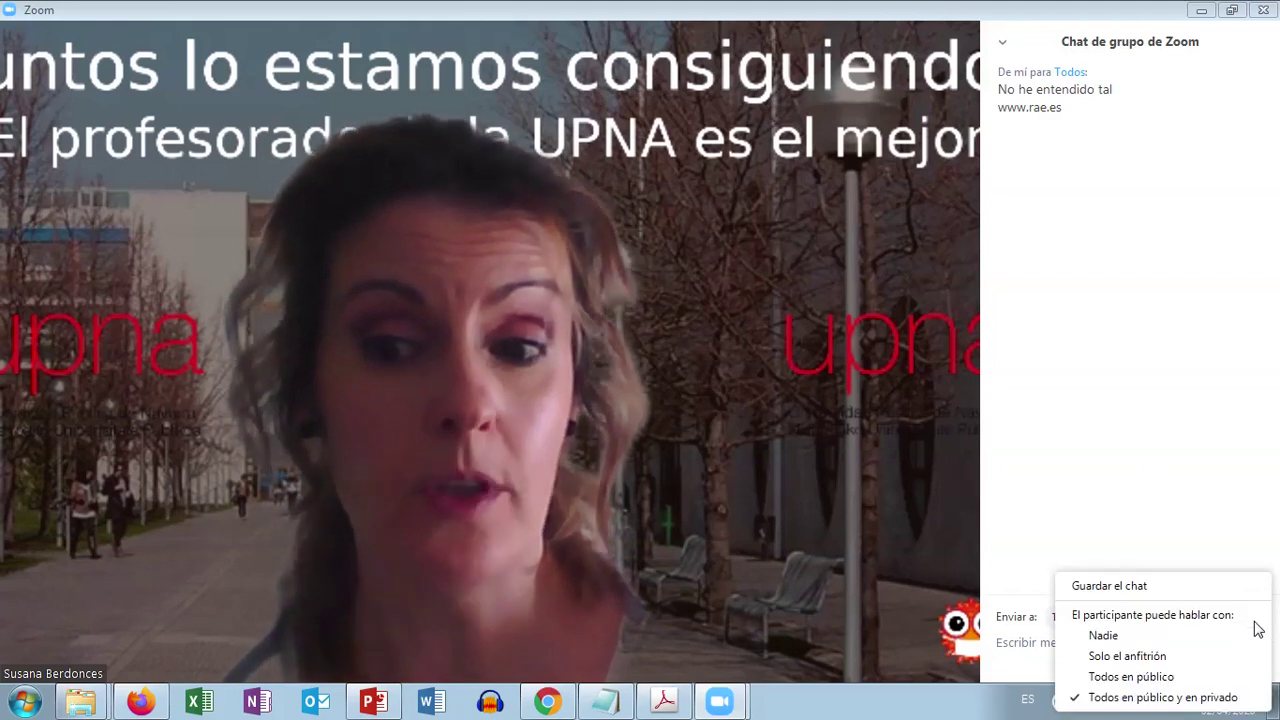
pyautogui.click(1130, 589)
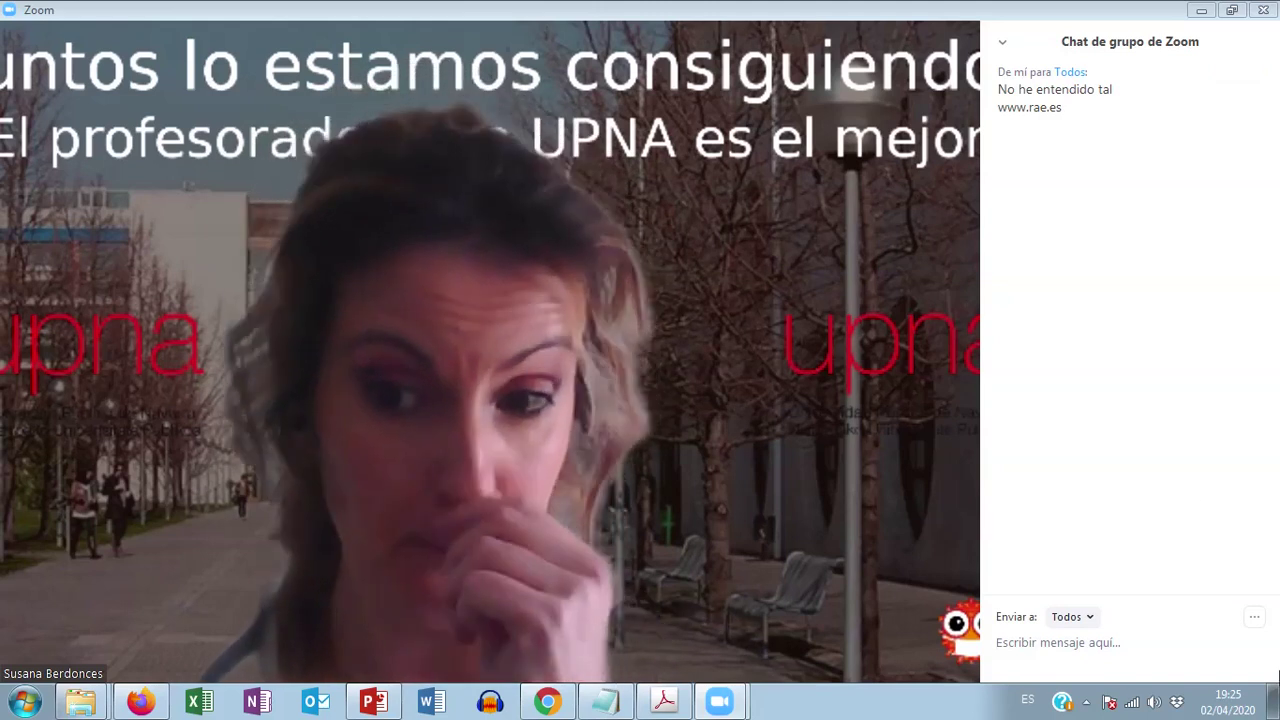
pyautogui.moveTo(624, 541)
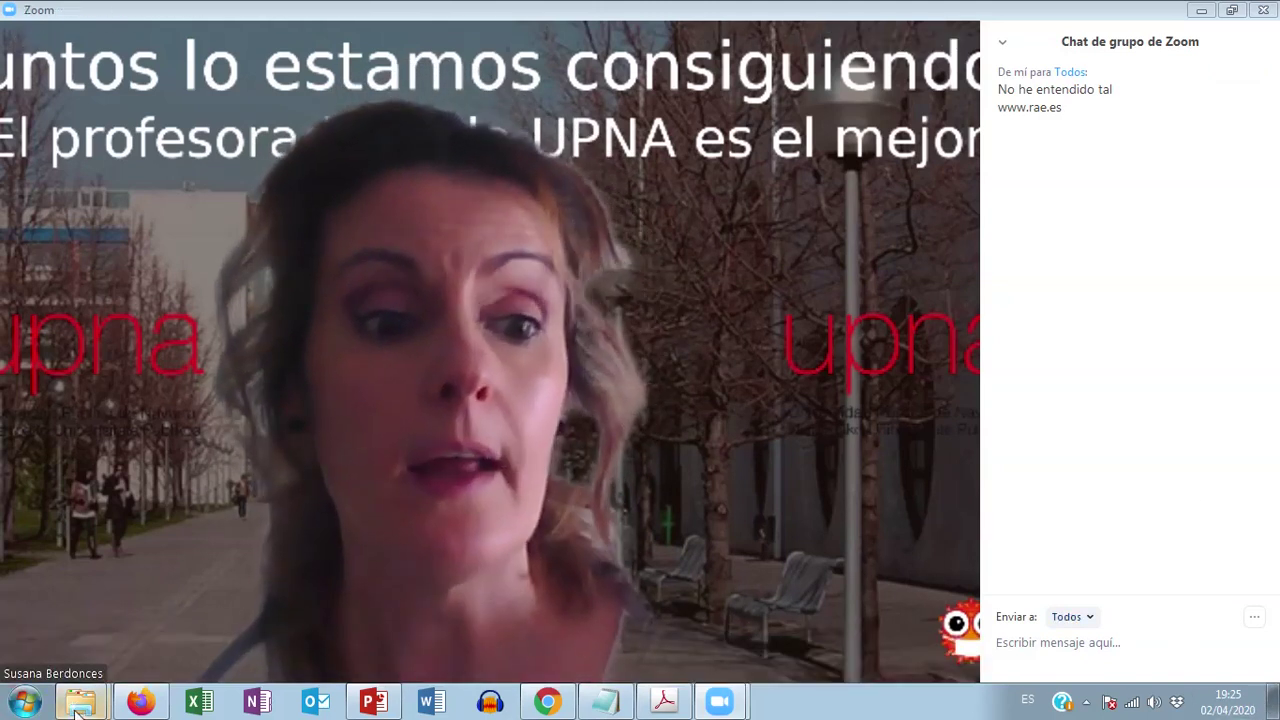
# Step: Close the Telegram Desktop properties window that came up from the taskbar
pyautogui.moveTo(78, 706)
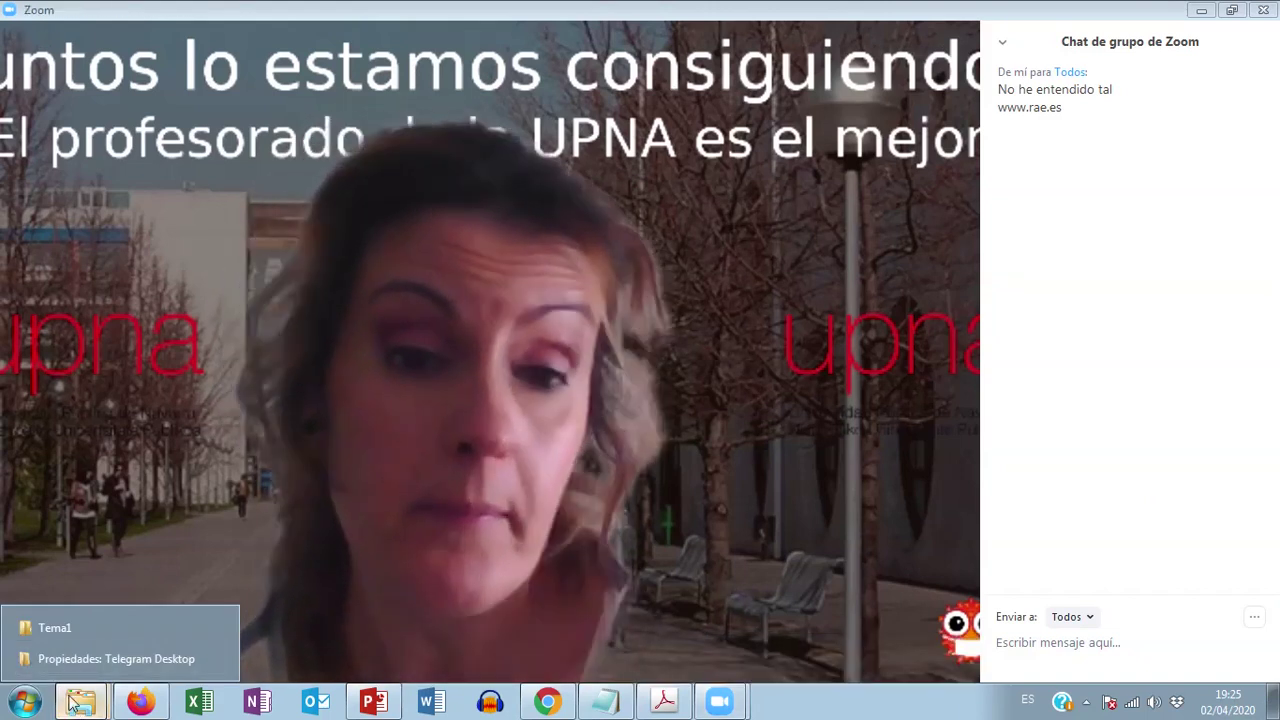
pyautogui.click(75, 660)
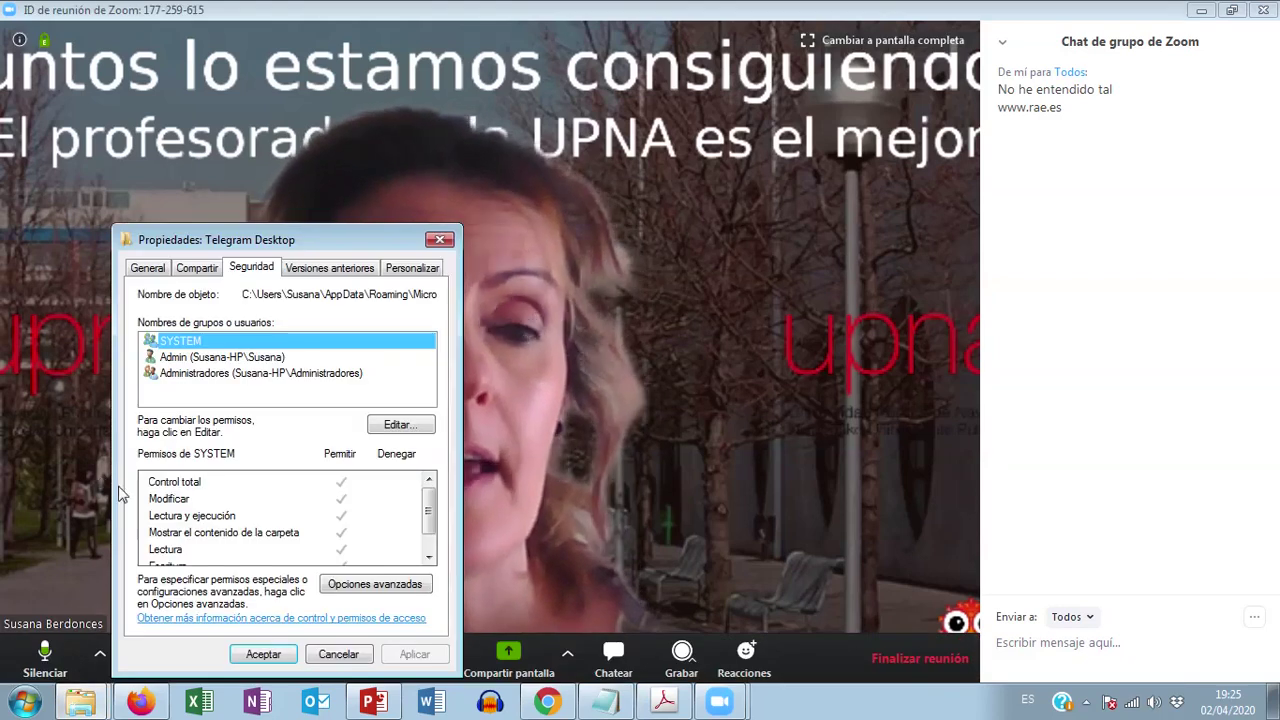
pyautogui.click(447, 241)
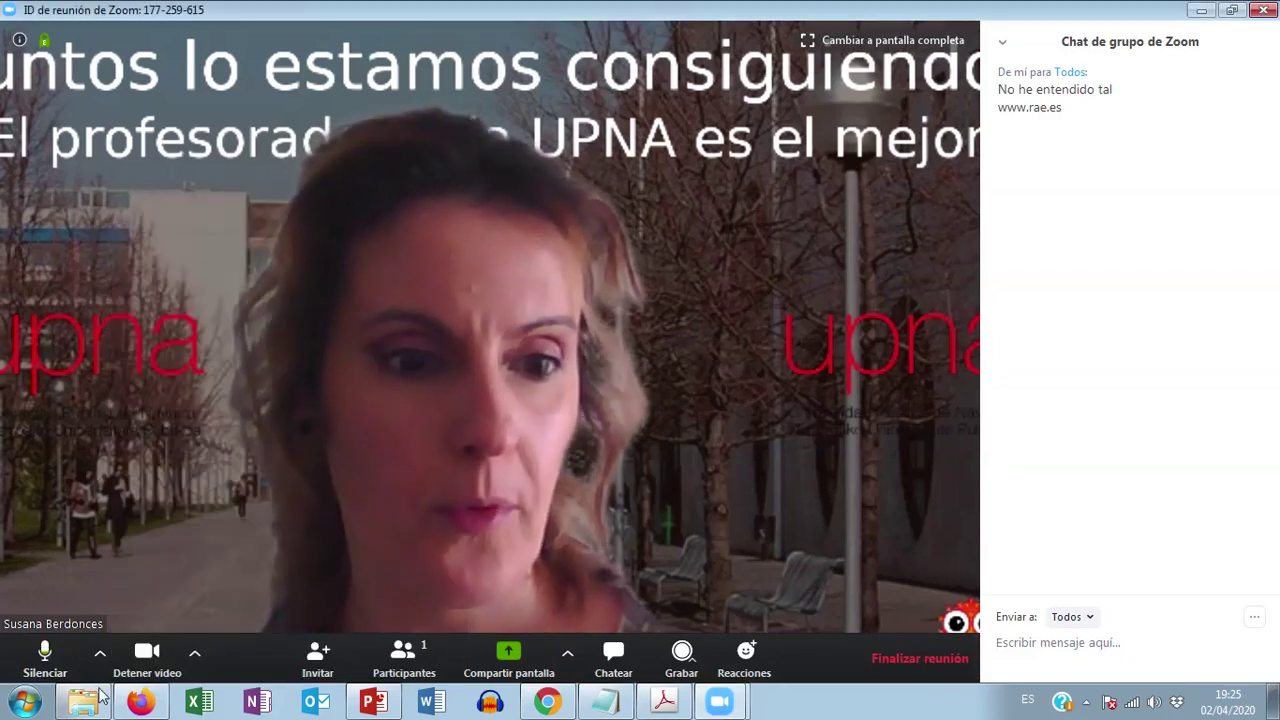
# Step: Browse Documentos > Zoom > 2020-03-21 recording folder, then close the file browser
pyautogui.rightClick(88, 706)
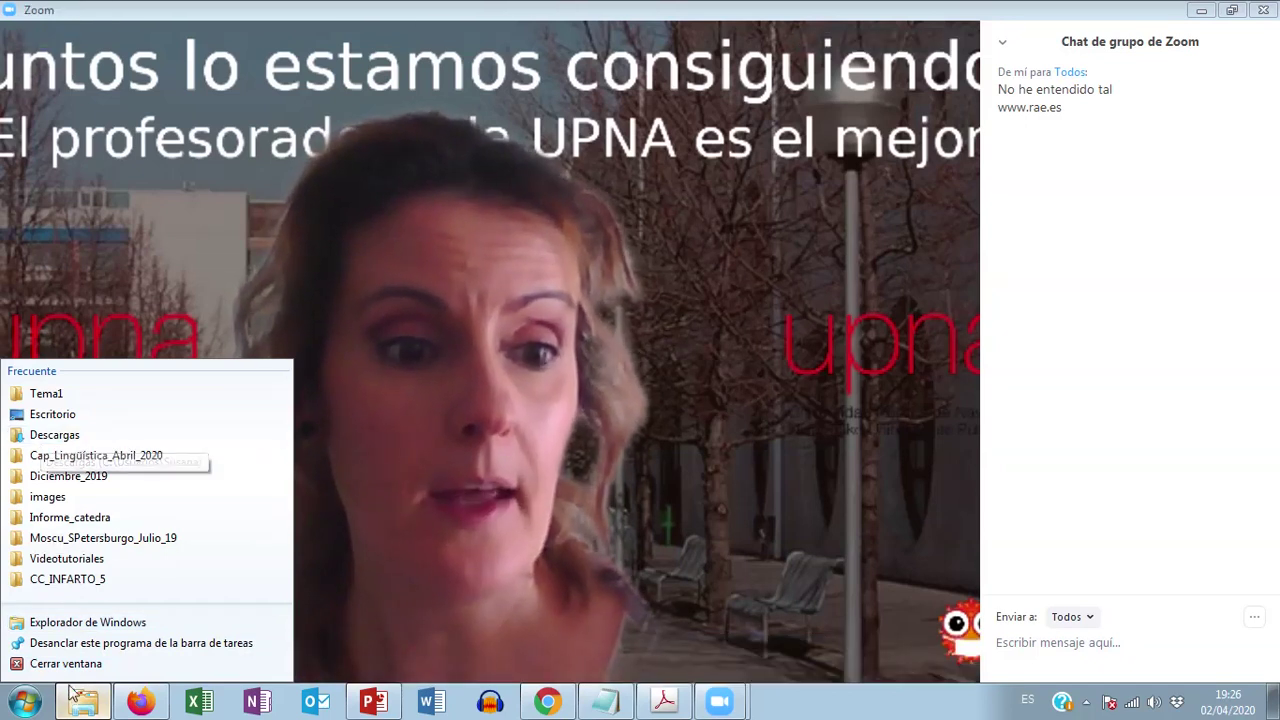
pyautogui.click(66, 624)
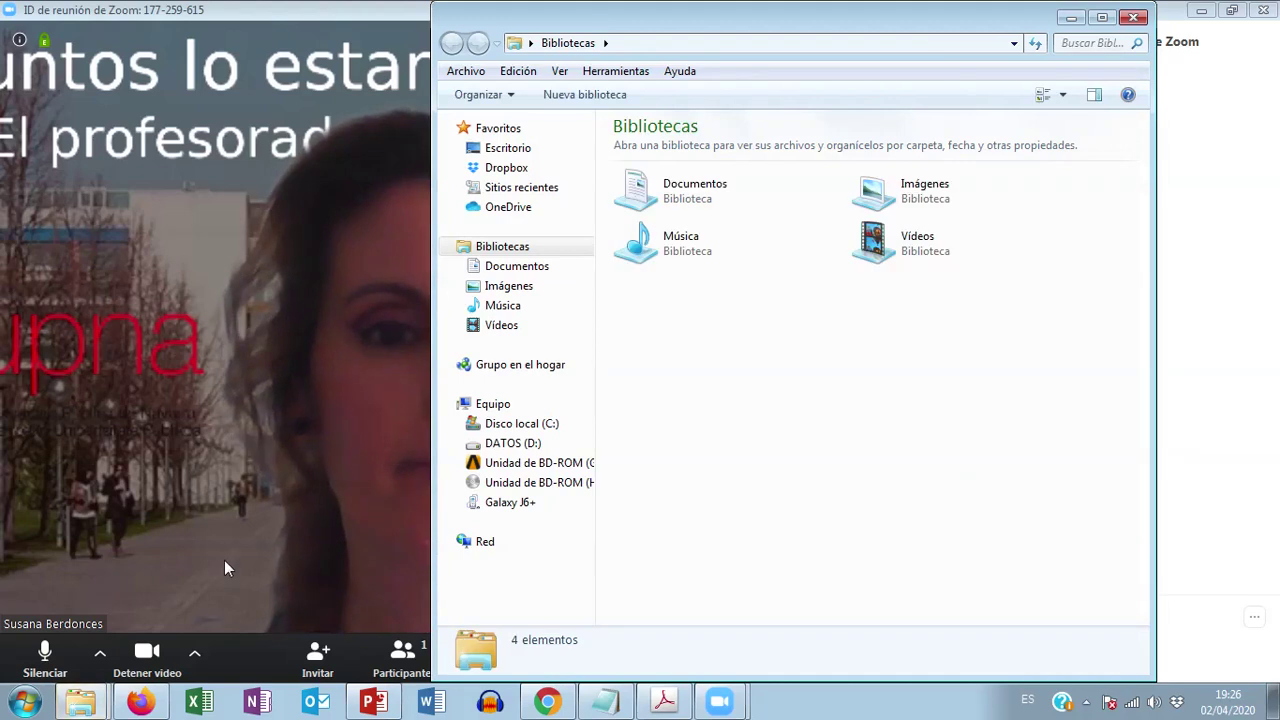
pyautogui.click(493, 266)
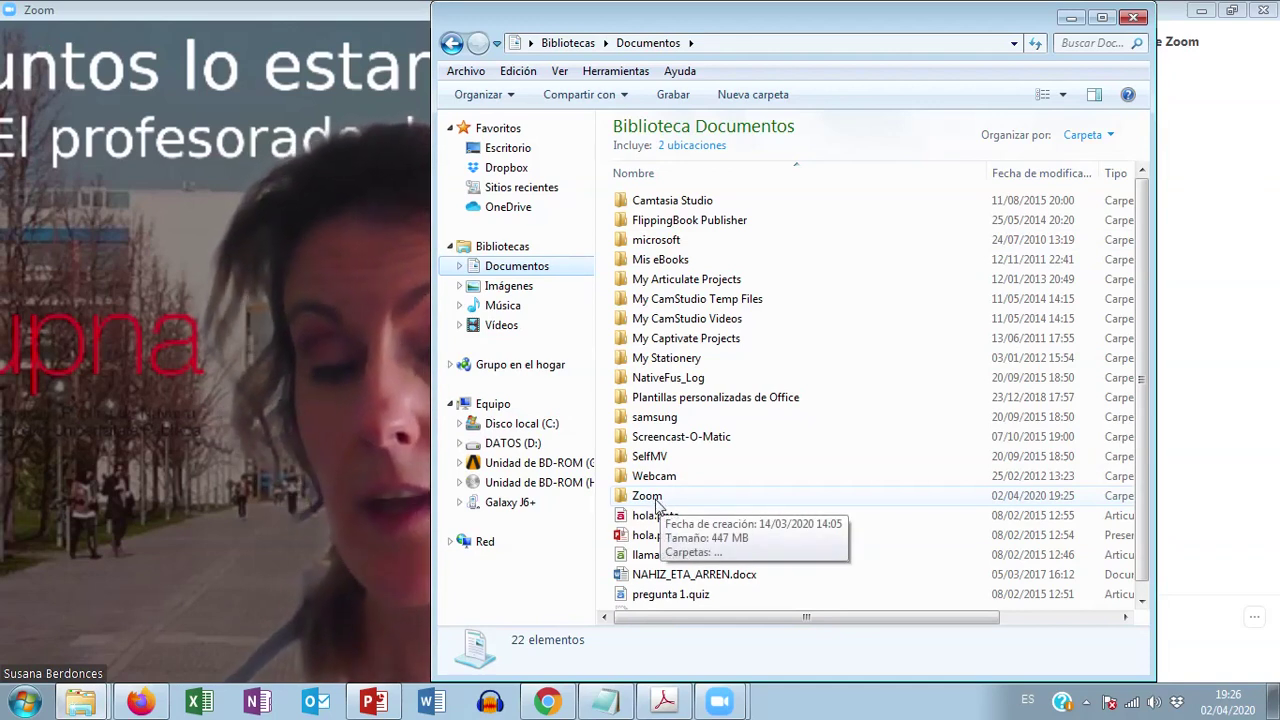
pyautogui.doubleClick(648, 497)
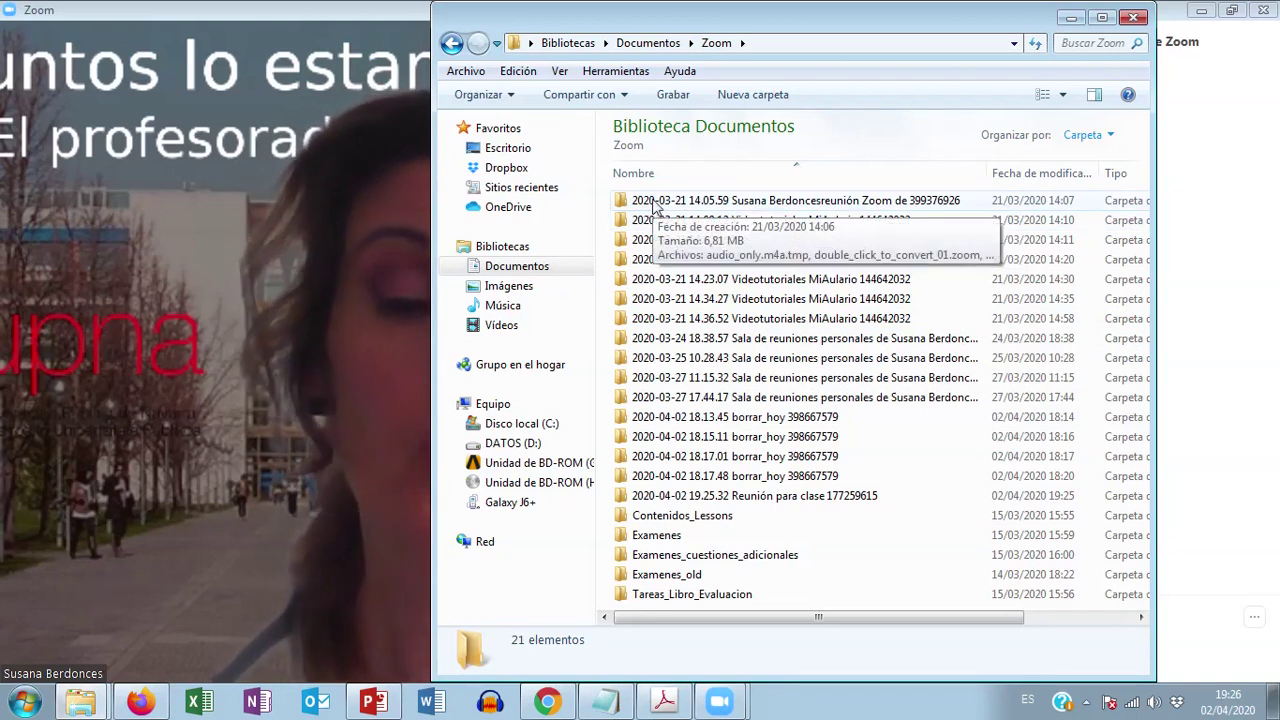
pyautogui.doubleClick(655, 204)
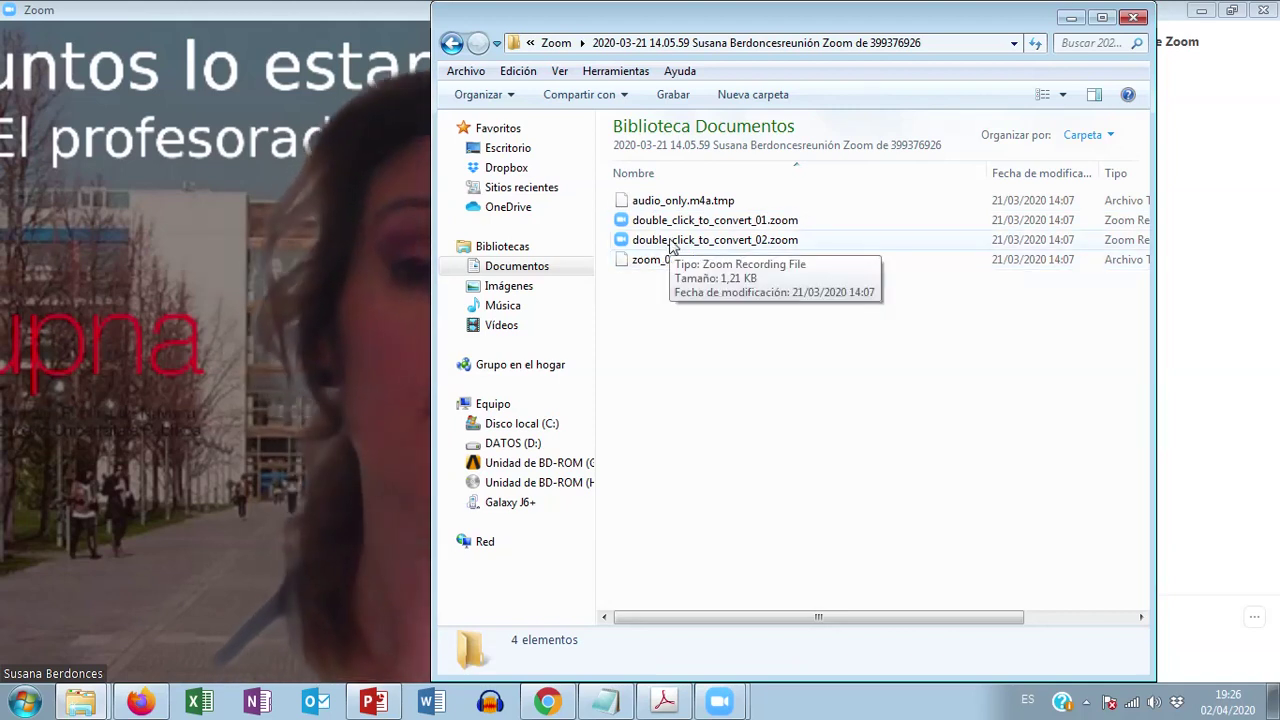
pyautogui.click(1134, 20)
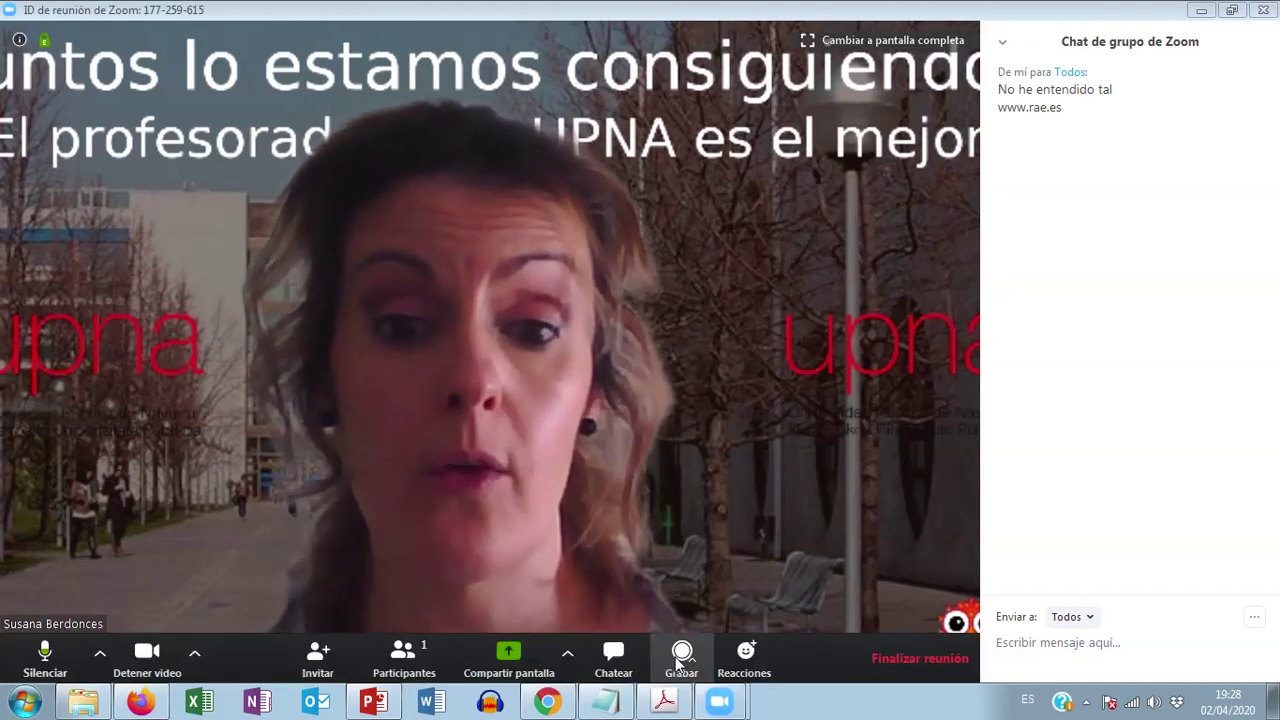
# Step: View Zoom's Grabar options and Reacciones emojis, then bring the Notepad topic list forward
pyautogui.click(683, 657)
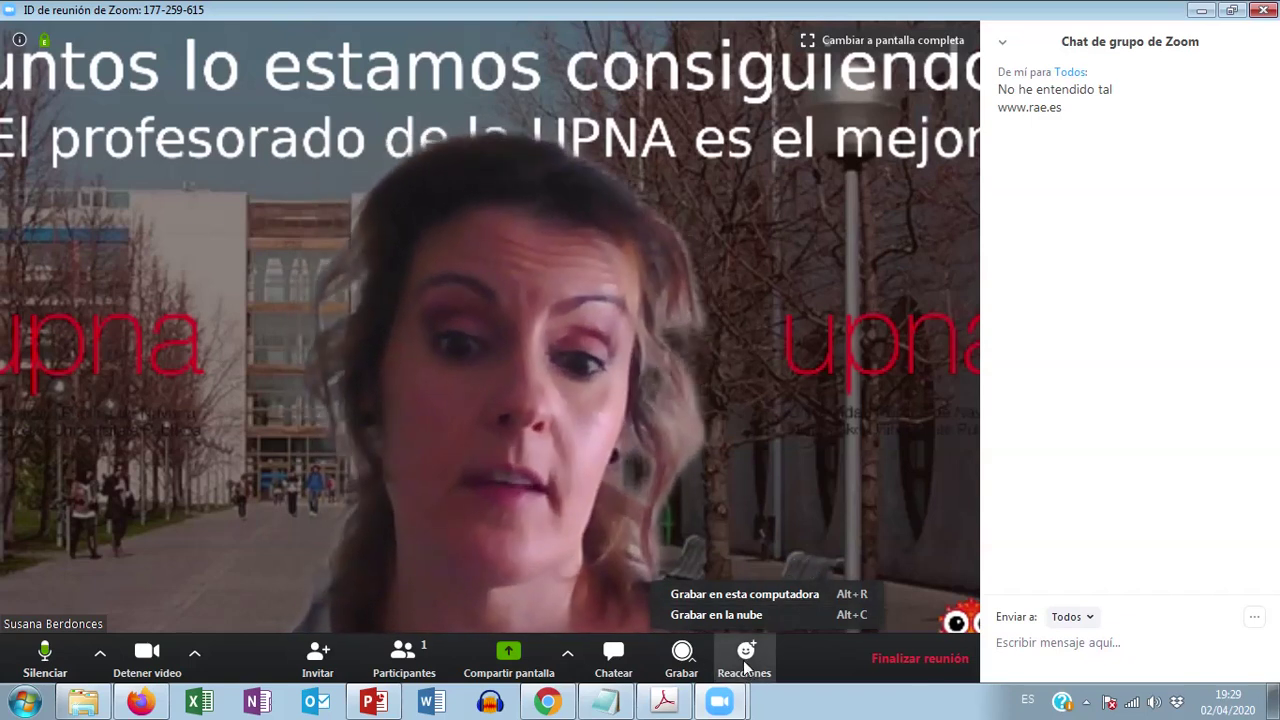
pyautogui.click(743, 660)
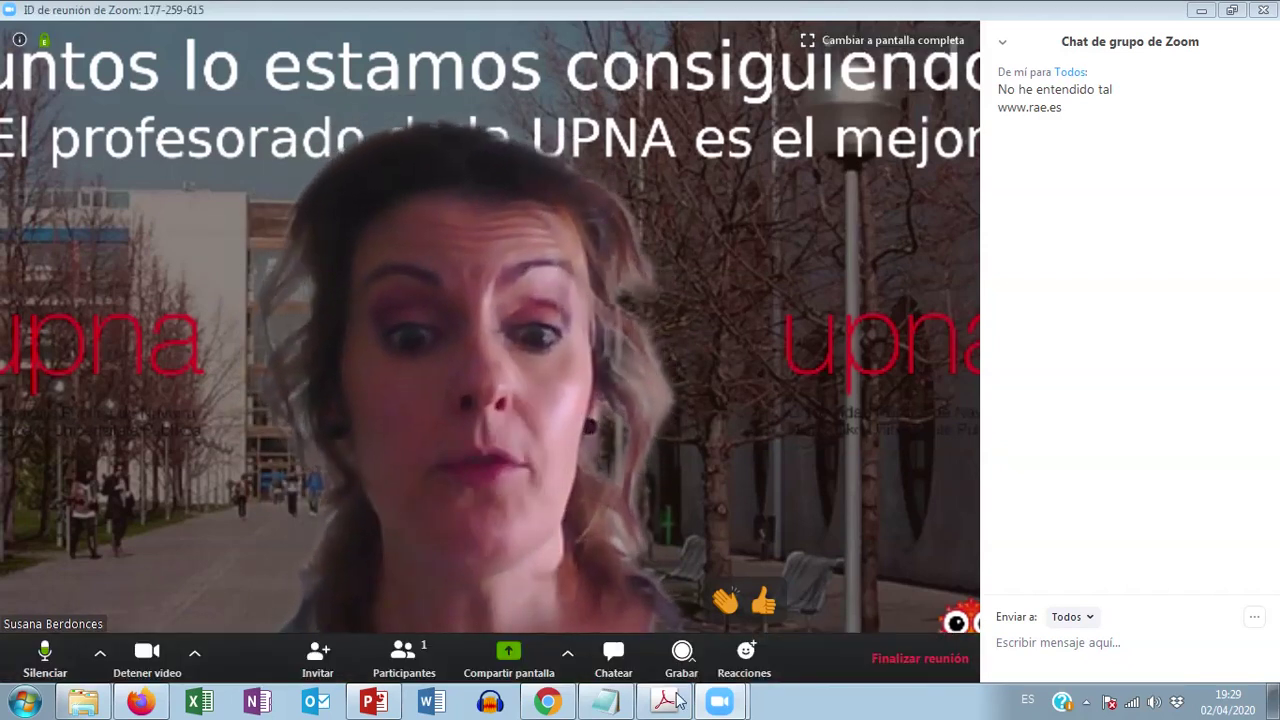
pyautogui.click(605, 702)
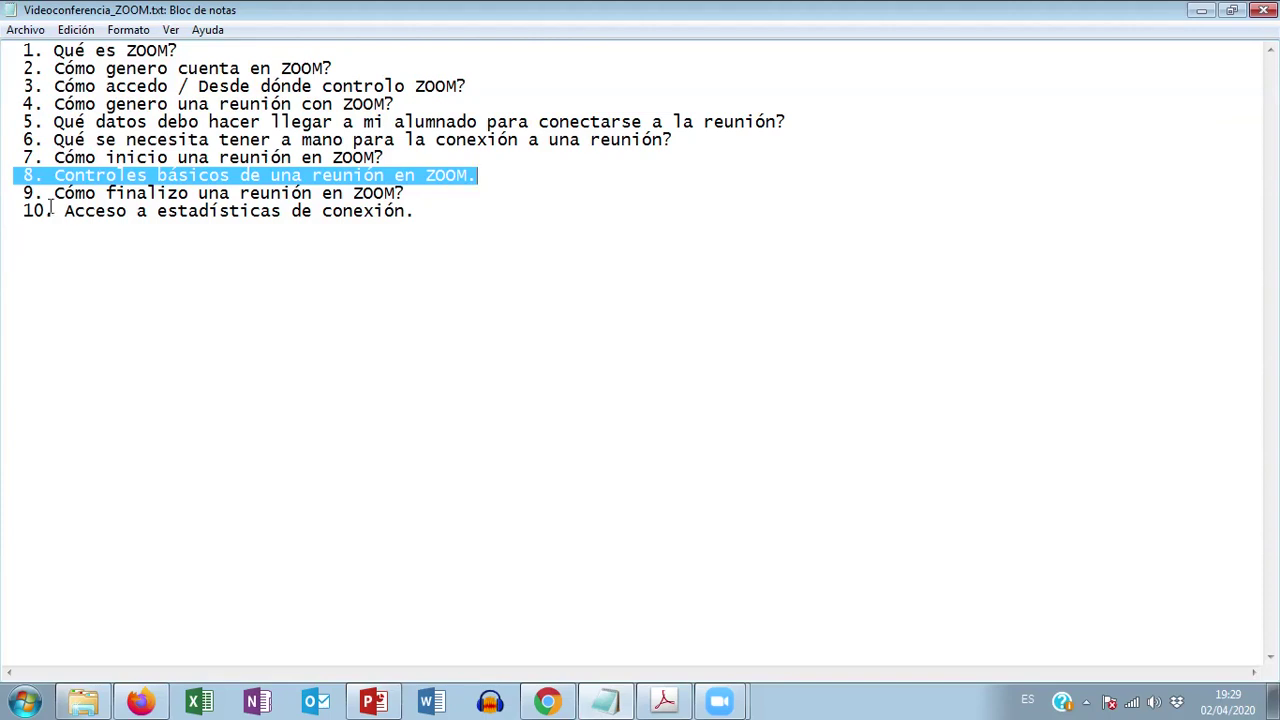
# Step: Highlight topic 9 on ending a meeting in Notepad, then return to the Zoom meeting
pyautogui.moveTo(20, 197); pyautogui.dragTo(424, 200)
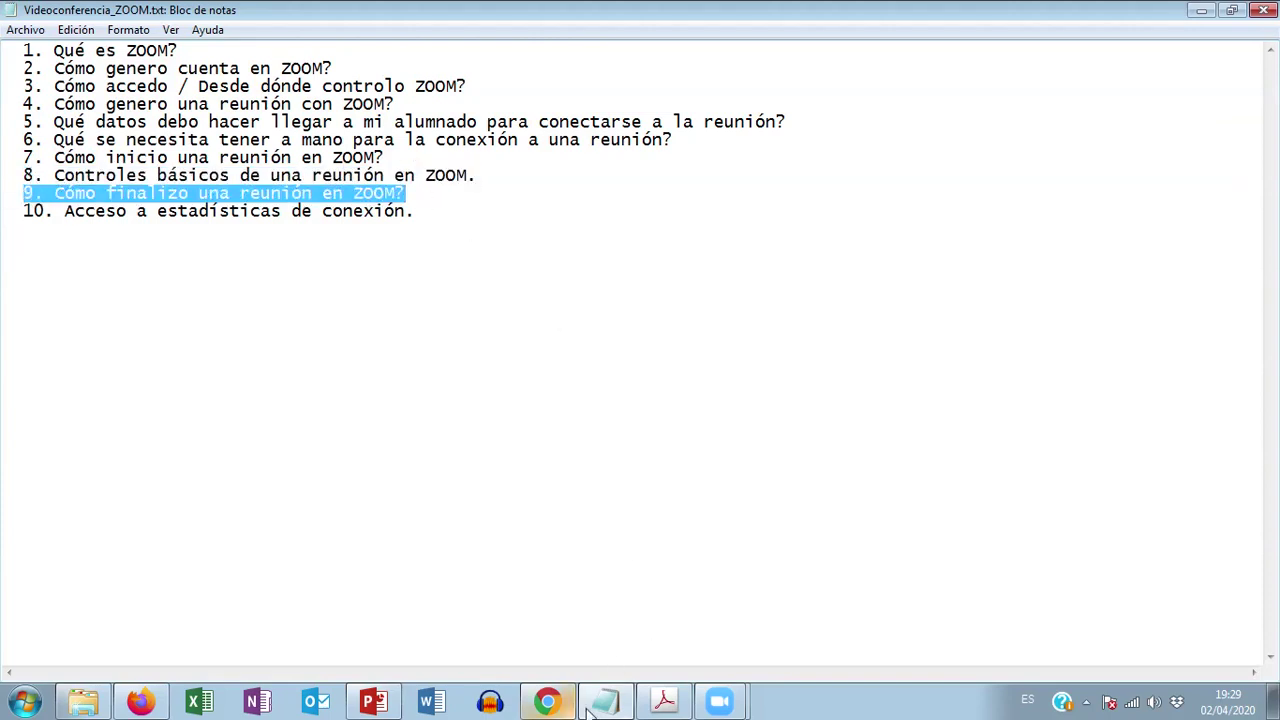
pyautogui.moveTo(720, 700)
pyautogui.click(660, 659)
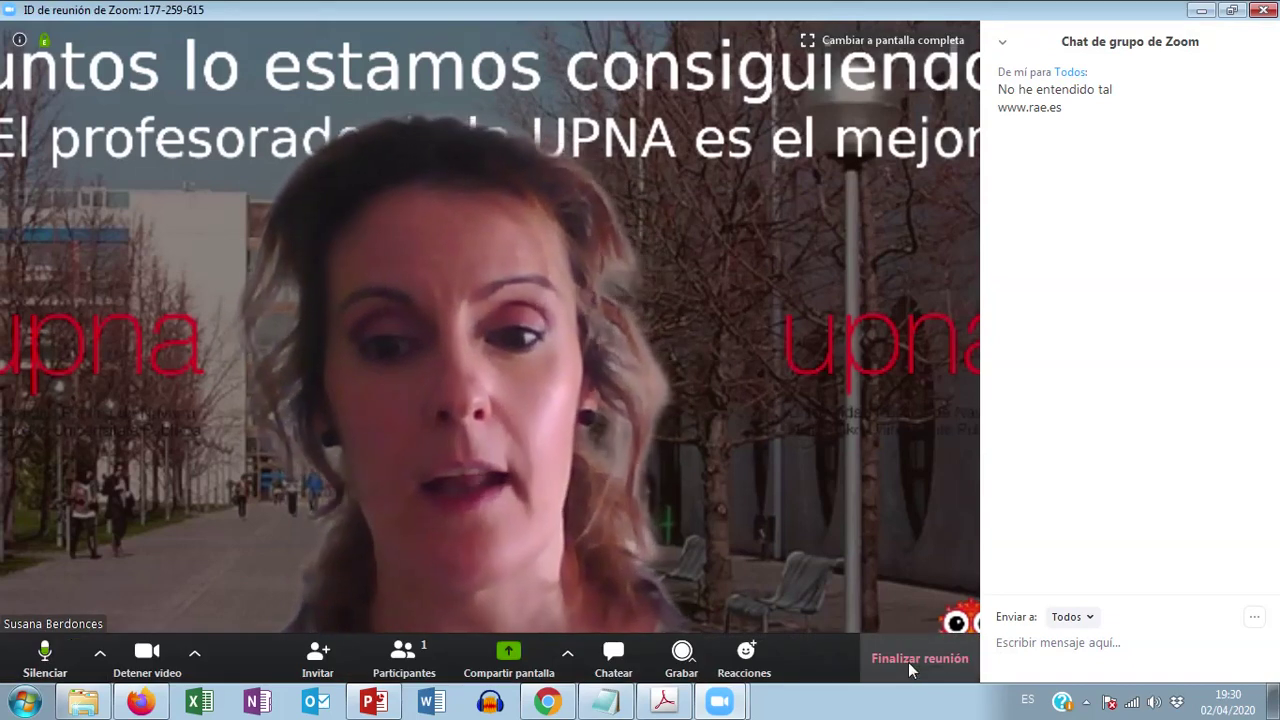
# Step: End the Reunión para clase meeting with 'Finalizar la reunión para todos'
pyautogui.click(908, 662)
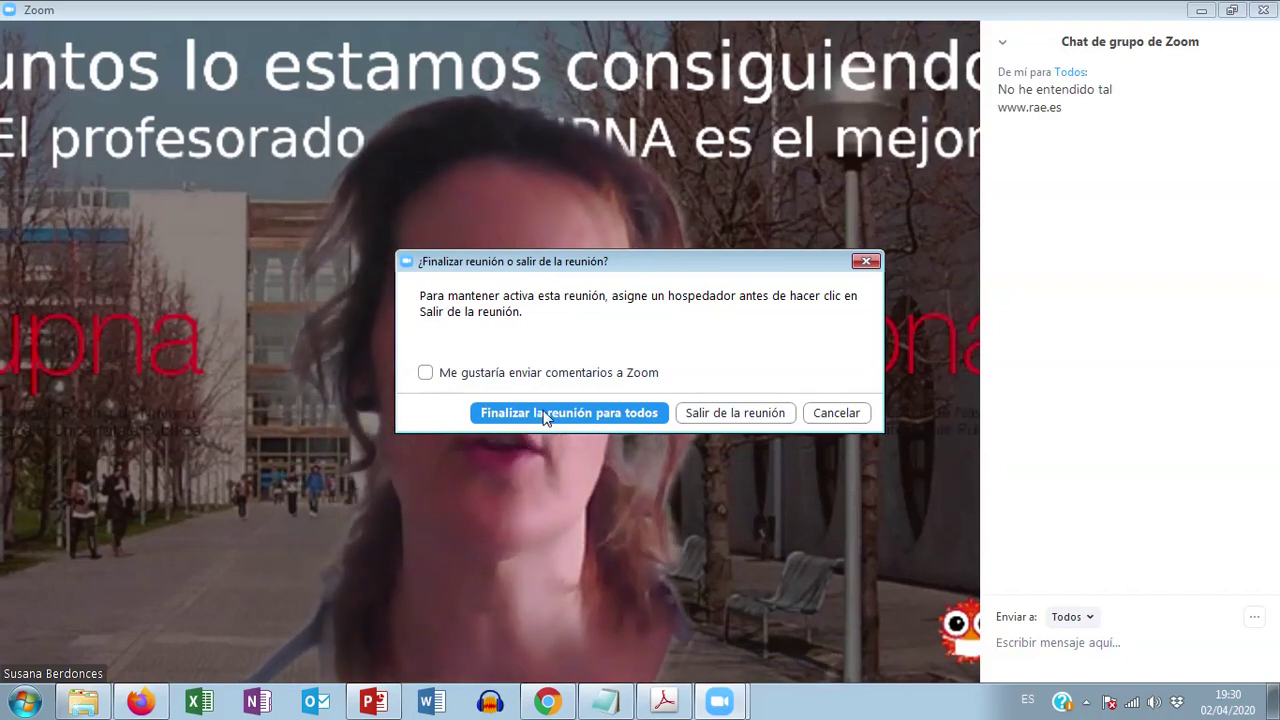
pyautogui.click(543, 410)
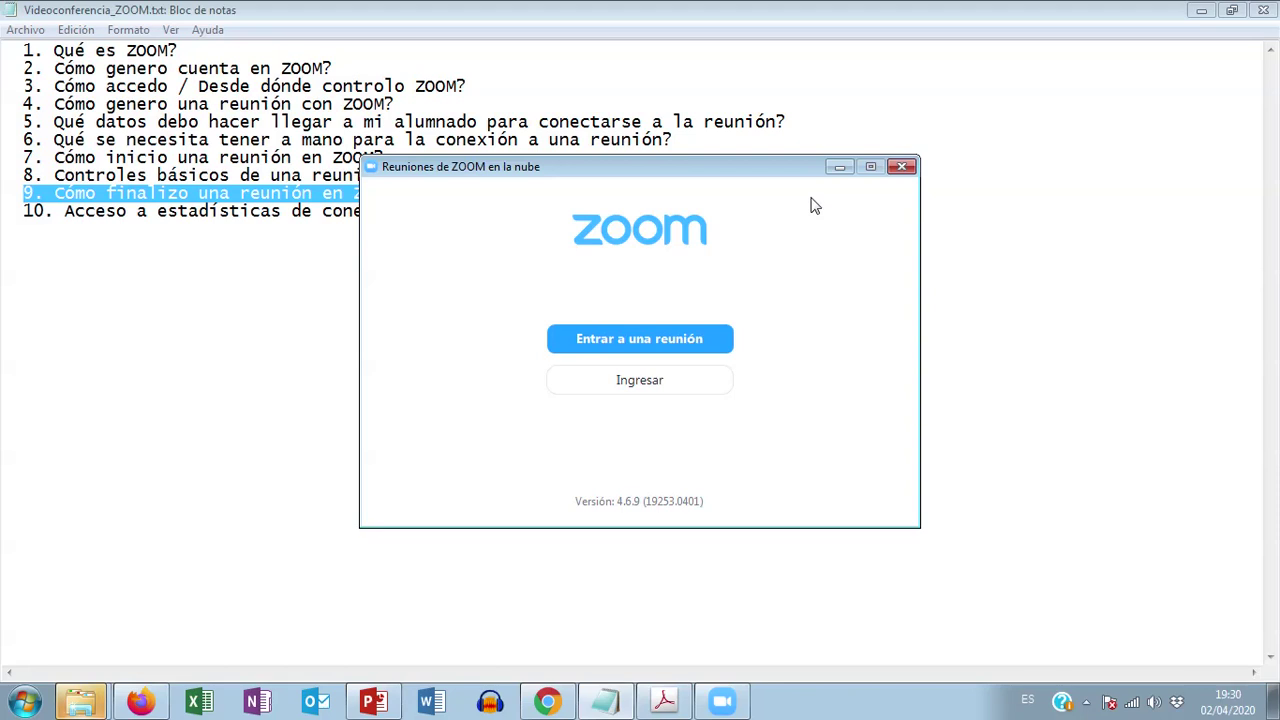
# Step: Close the Zoom start window, highlight topic 10 on connection statistics, and switch to Chrome
pyautogui.click(903, 167)
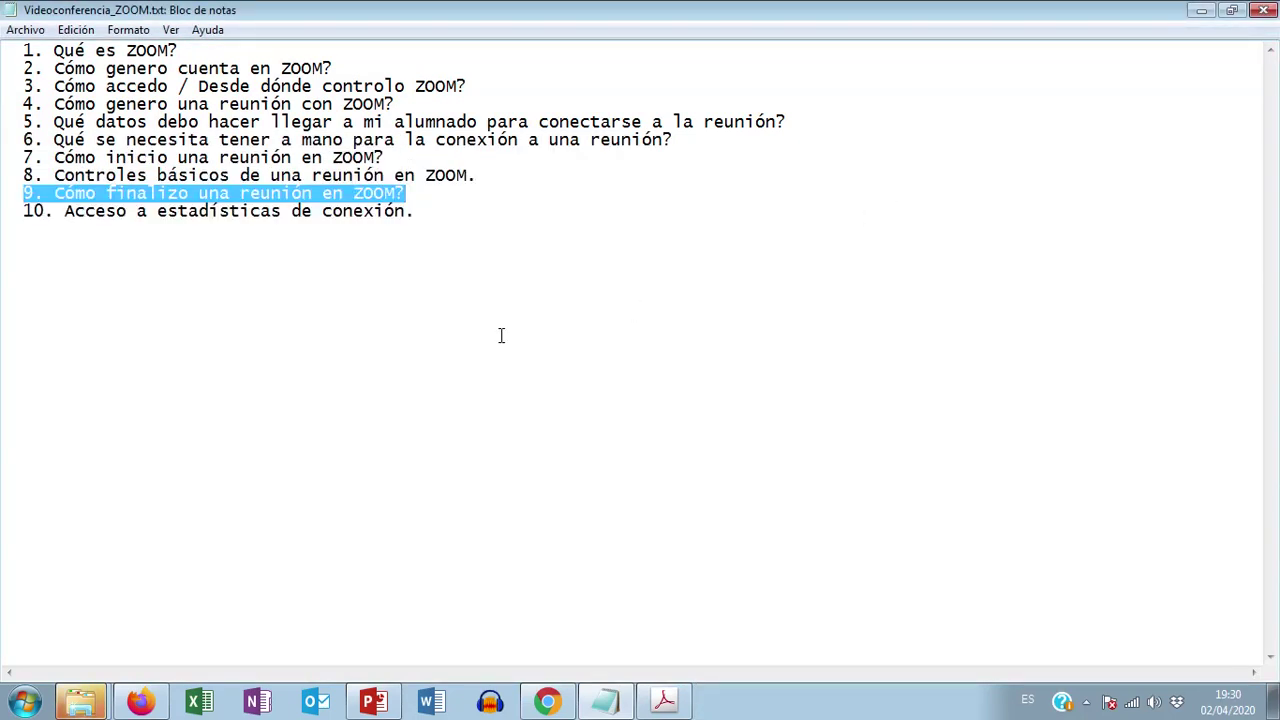
pyautogui.moveTo(12, 213); pyautogui.dragTo(416, 214)
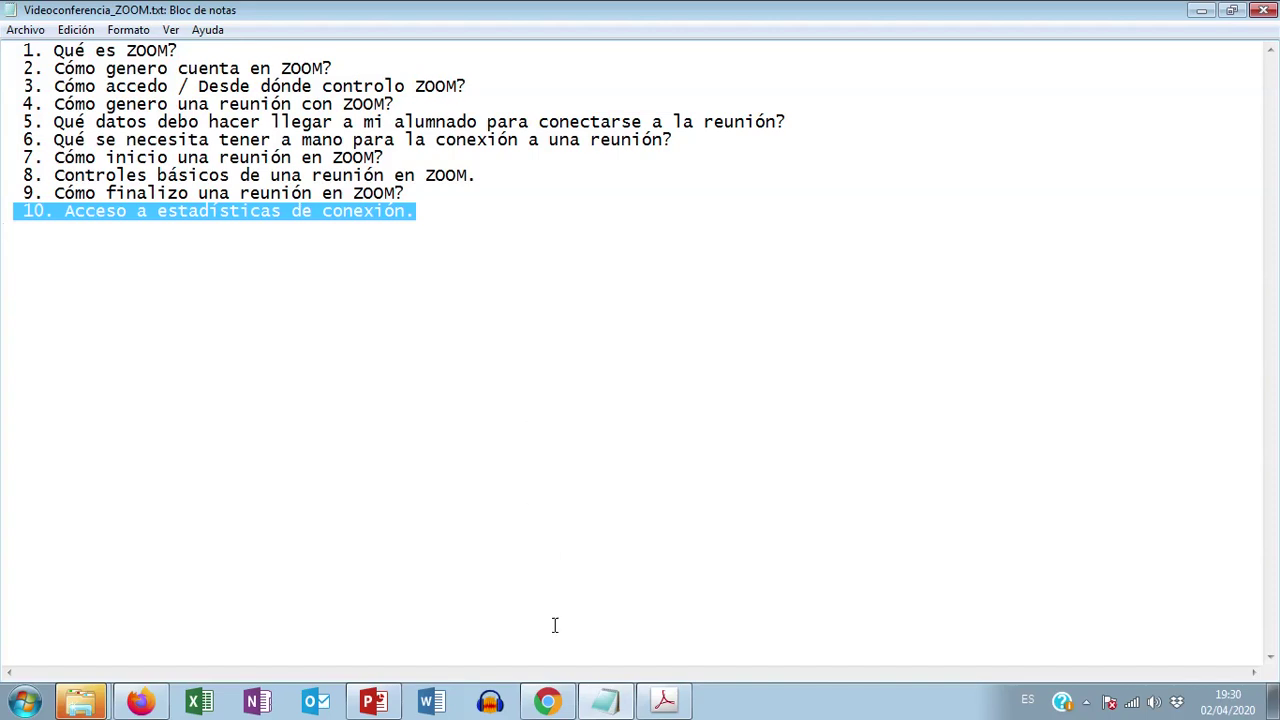
pyautogui.click(547, 703)
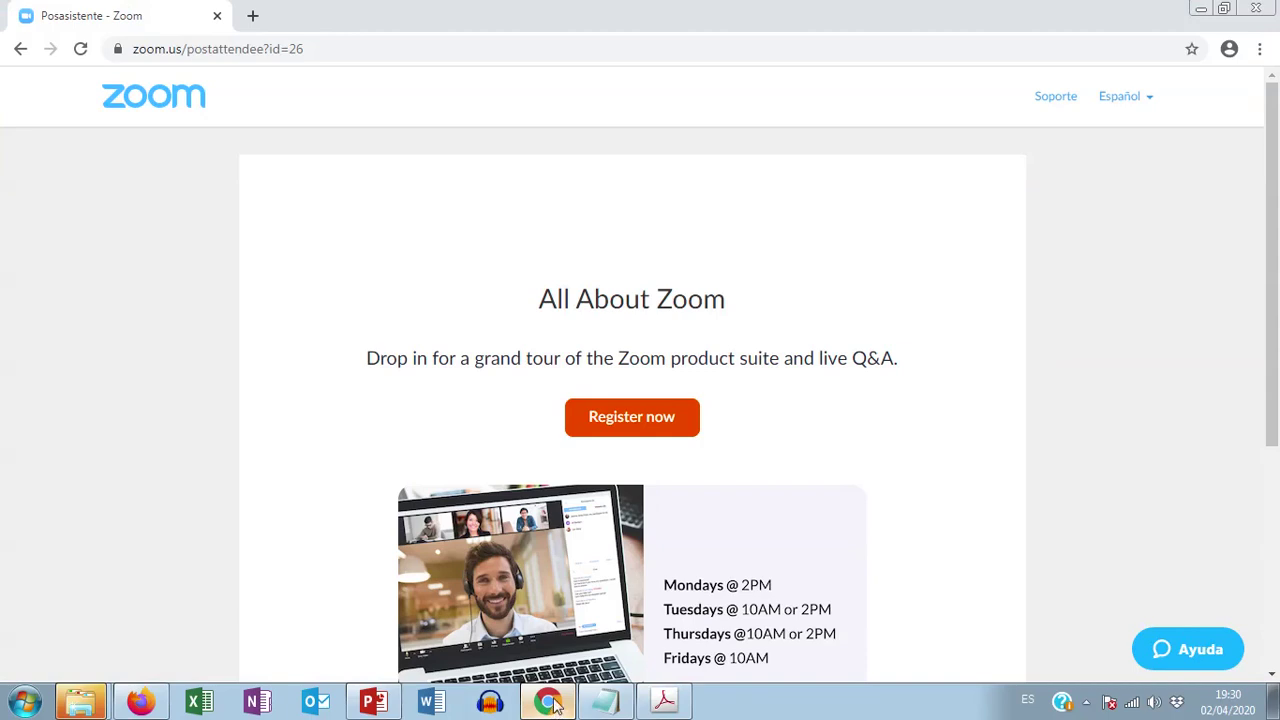
# Step: Load the zoom.us home page in Chrome
pyautogui.click(313, 48)
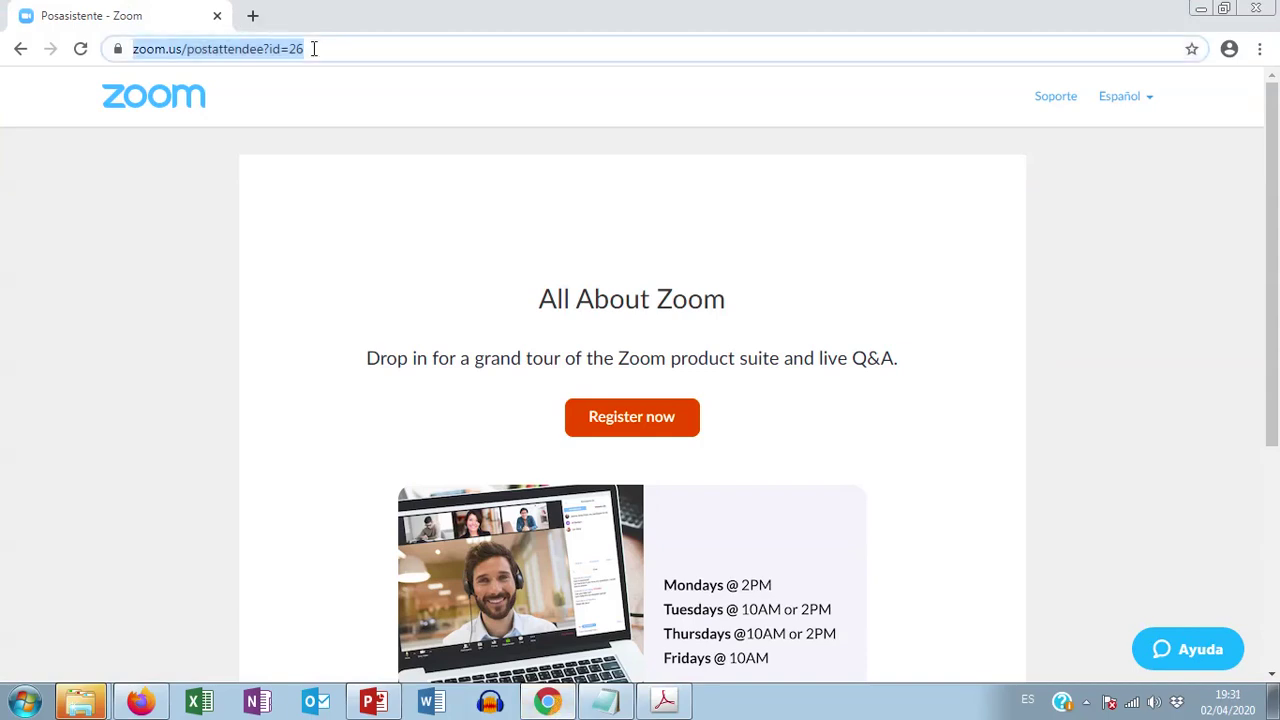
pyautogui.write('ht')
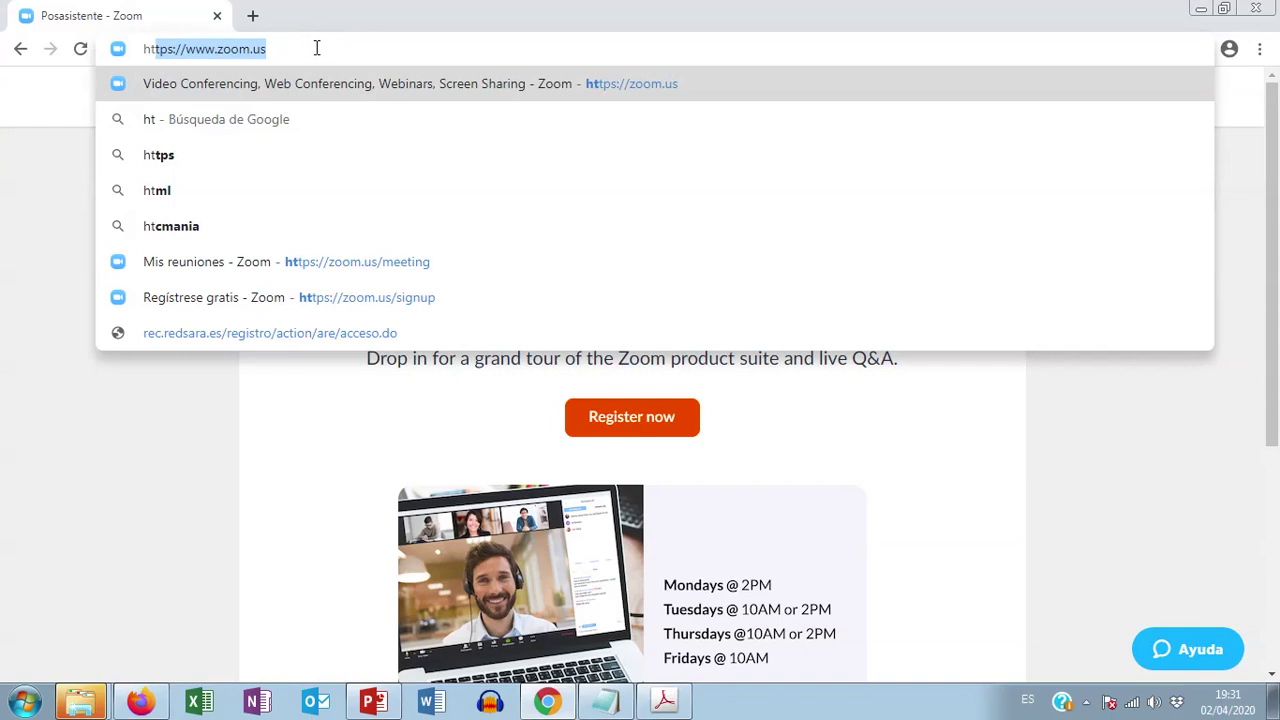
pyautogui.press('Right')
pyautogui.press('Return')
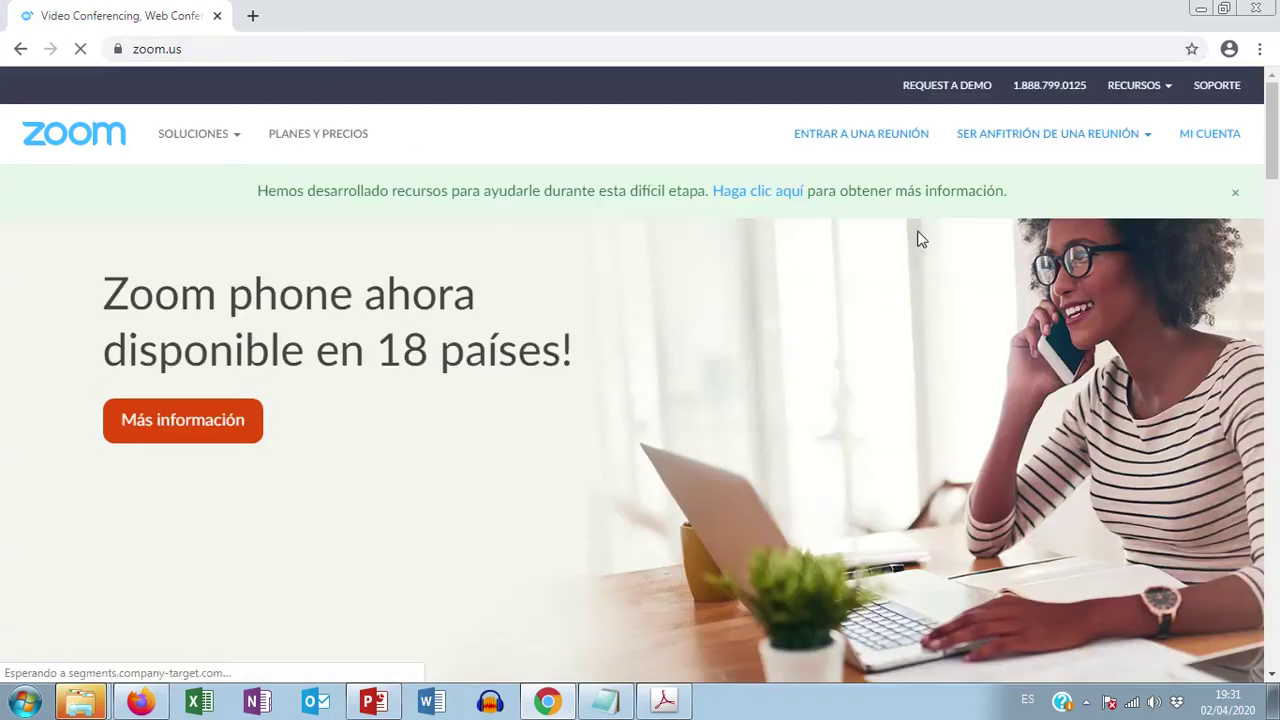
# Step: Run the account's Usage report with start date 03/16/2020 through 04/02/2020
pyautogui.click(1210, 140)
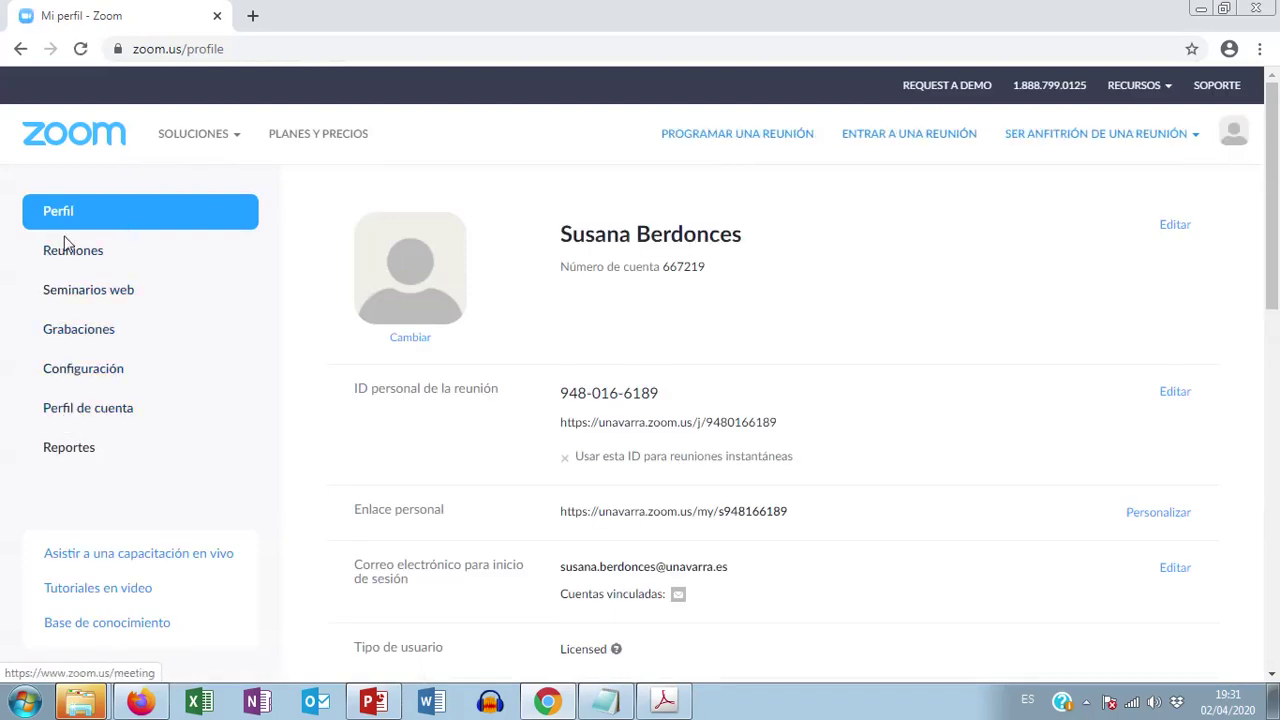
pyautogui.click(72, 457)
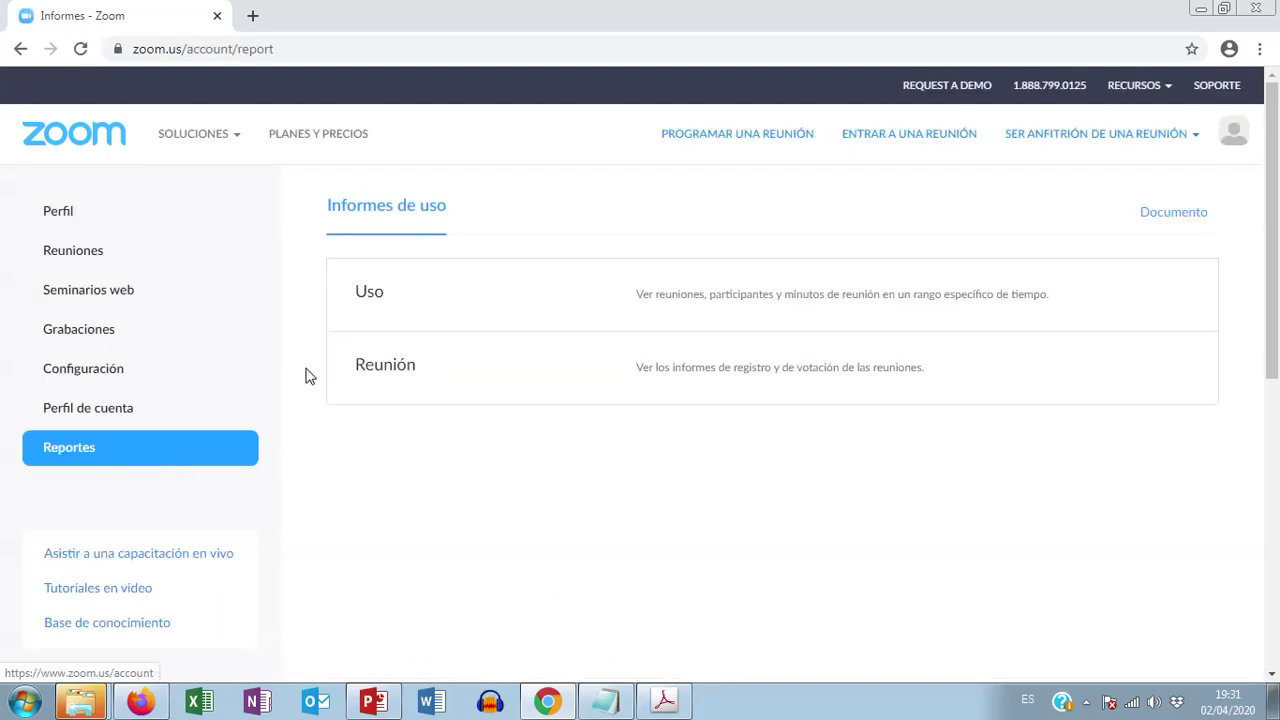
pyautogui.click(375, 302)
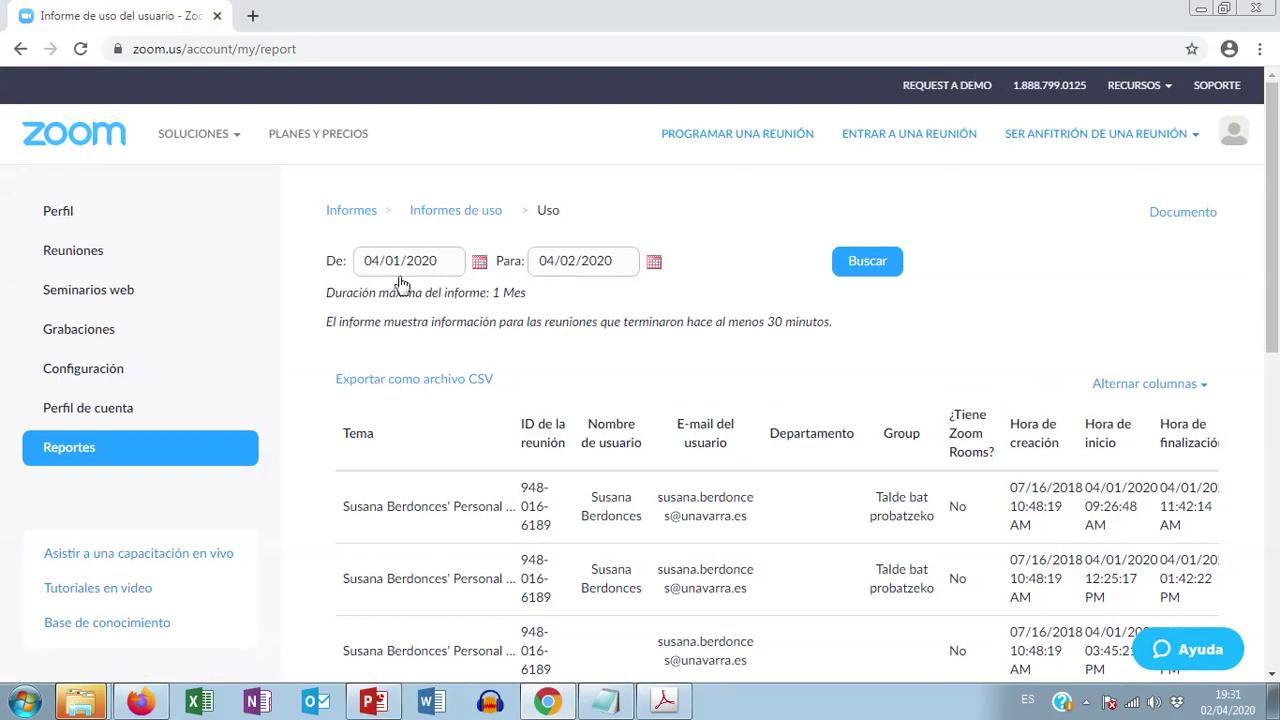
pyautogui.click(481, 264)
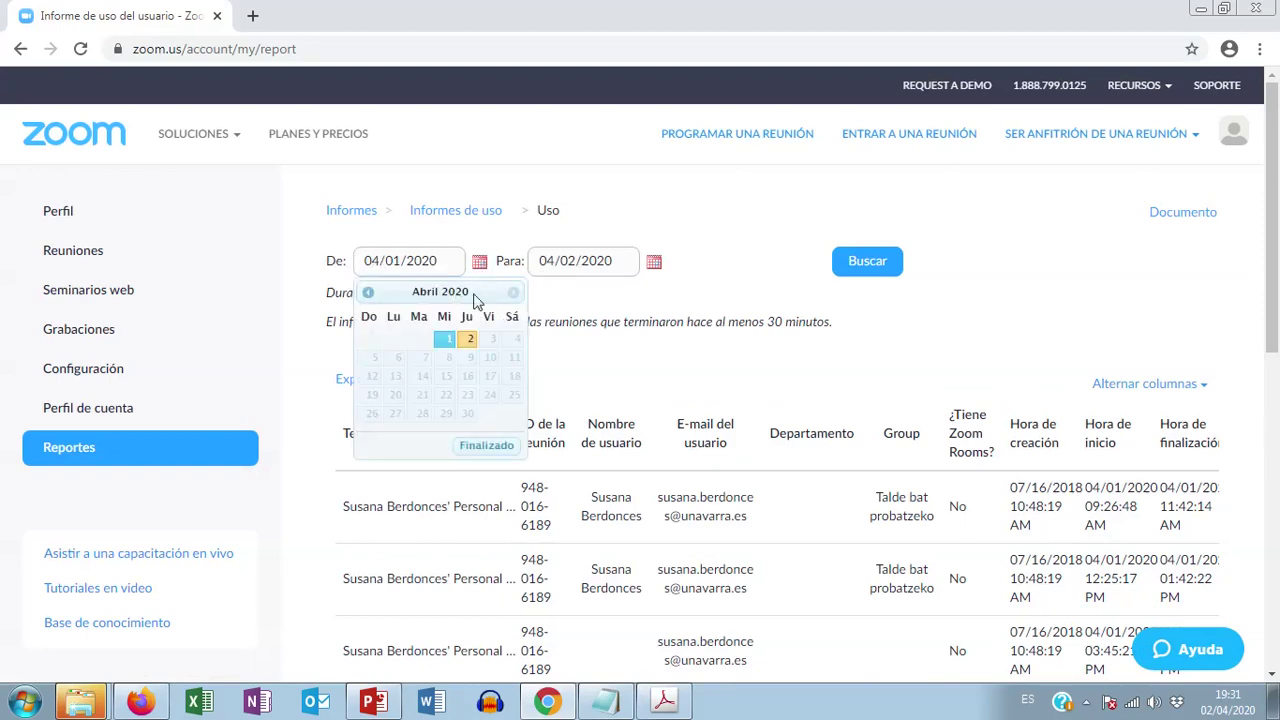
pyautogui.click(368, 292)
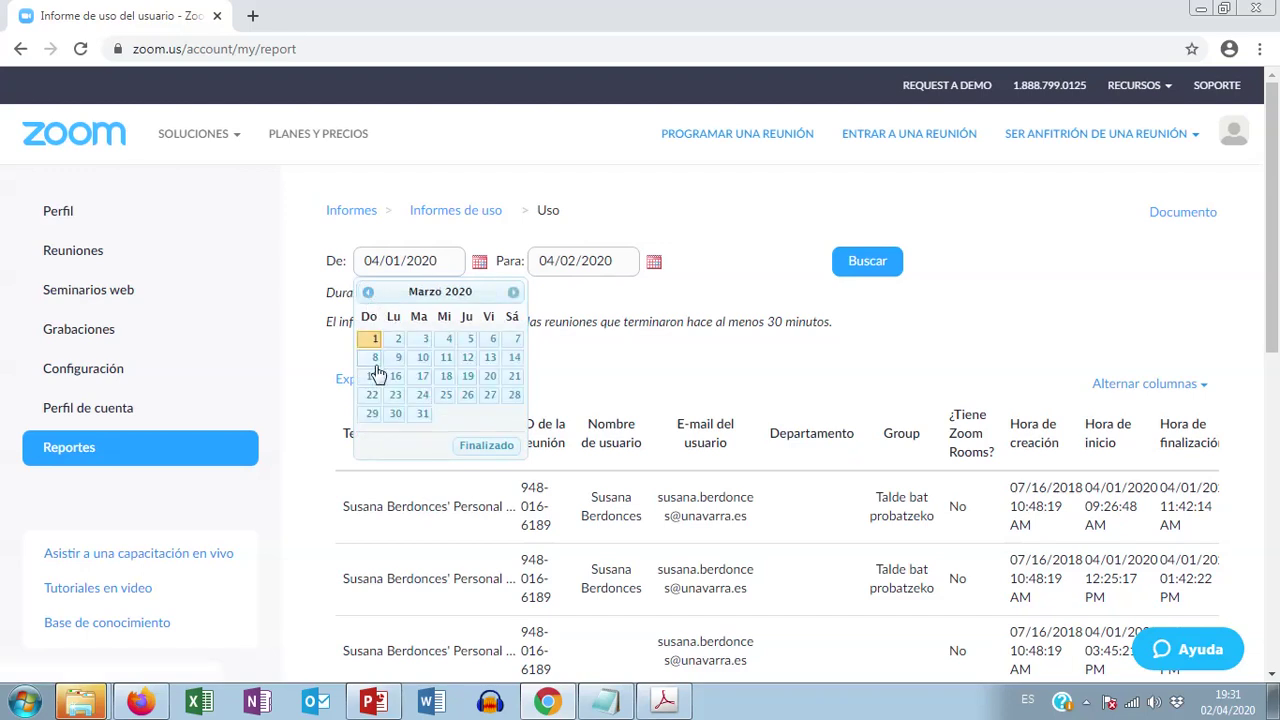
pyautogui.click(396, 378)
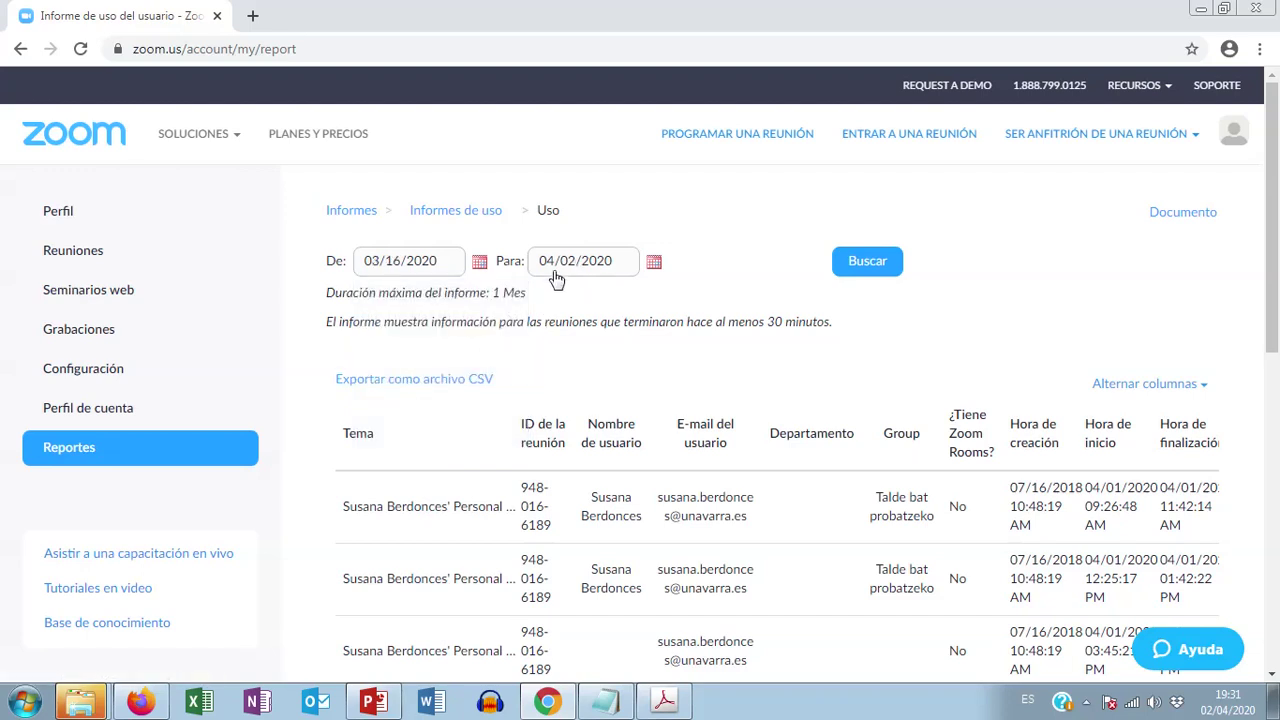
pyautogui.click(878, 270)
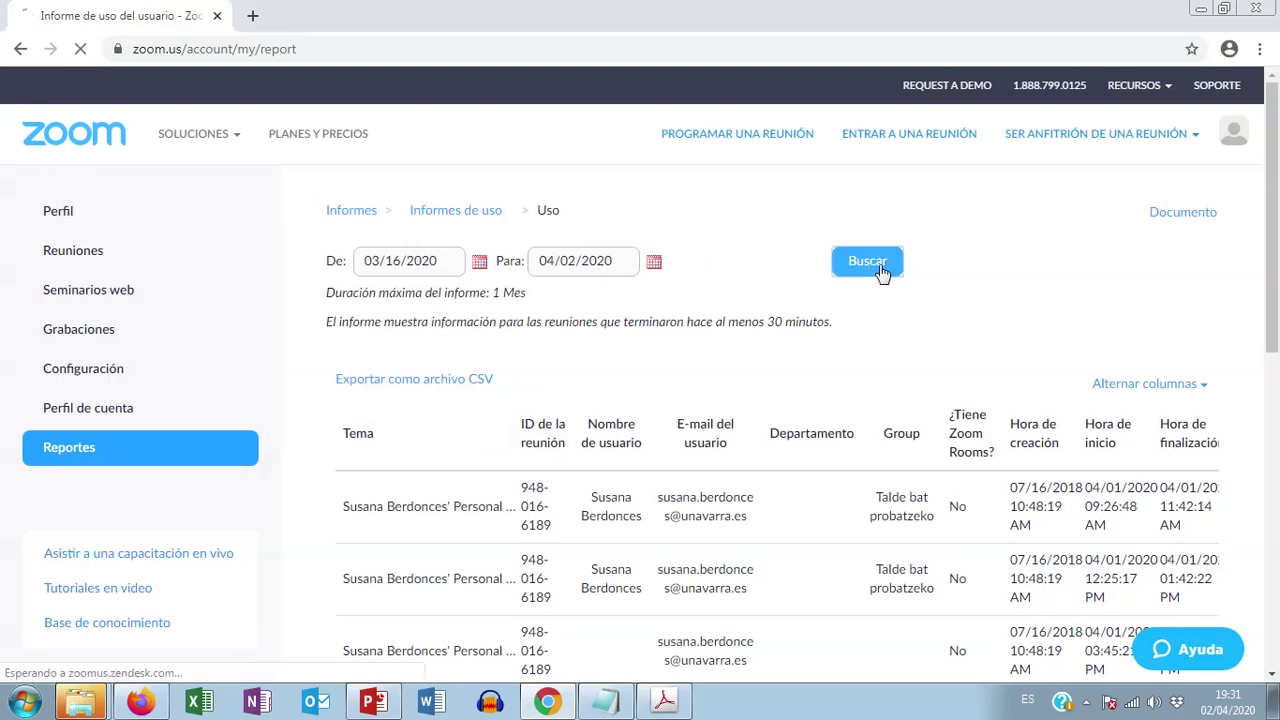
# Step: Scroll through the 45-meeting report to reveal the Duración and Participantes columns
pyautogui.scroll(-3, 994, 316)
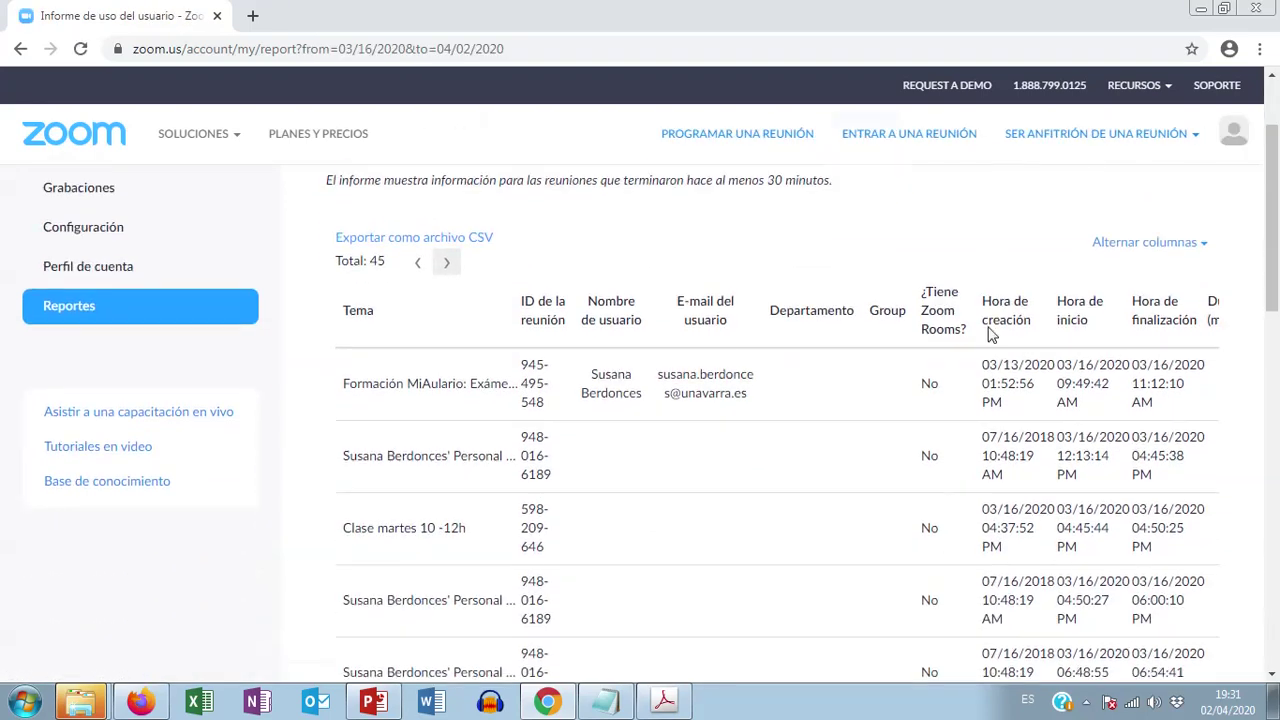
pyautogui.scroll(-5, 987, 343)
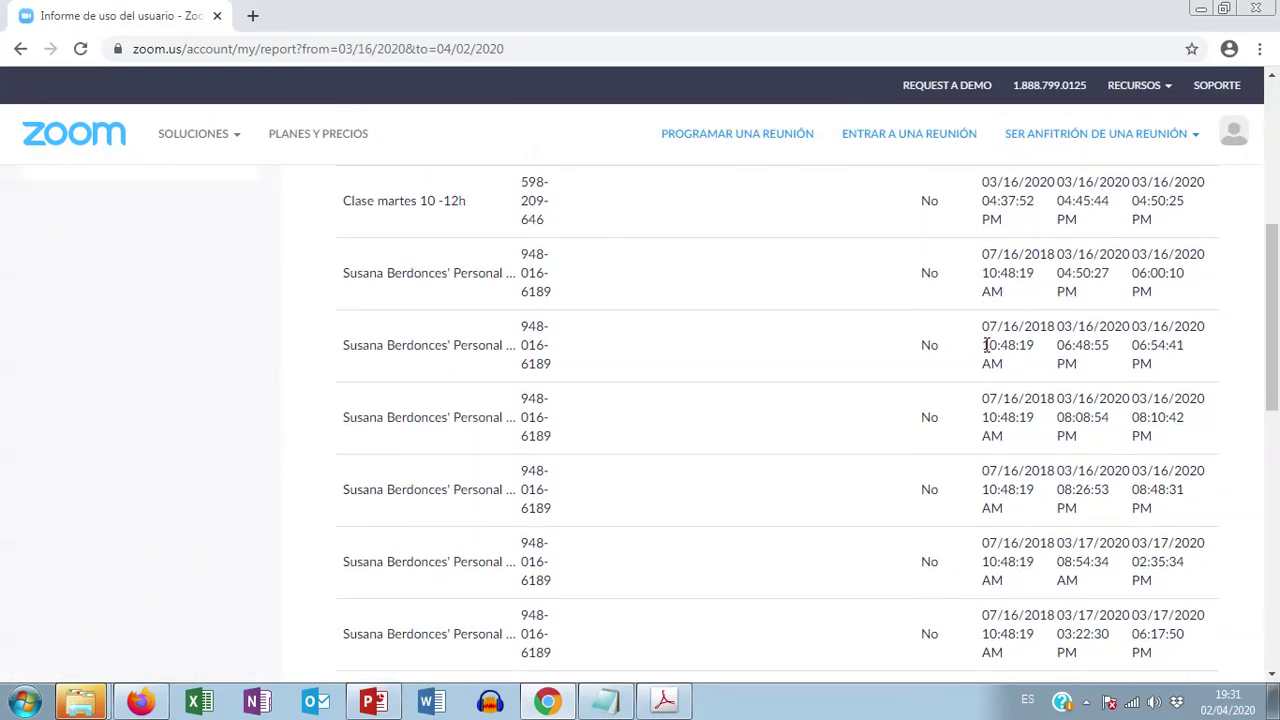
pyautogui.scroll(-3, 987, 345)
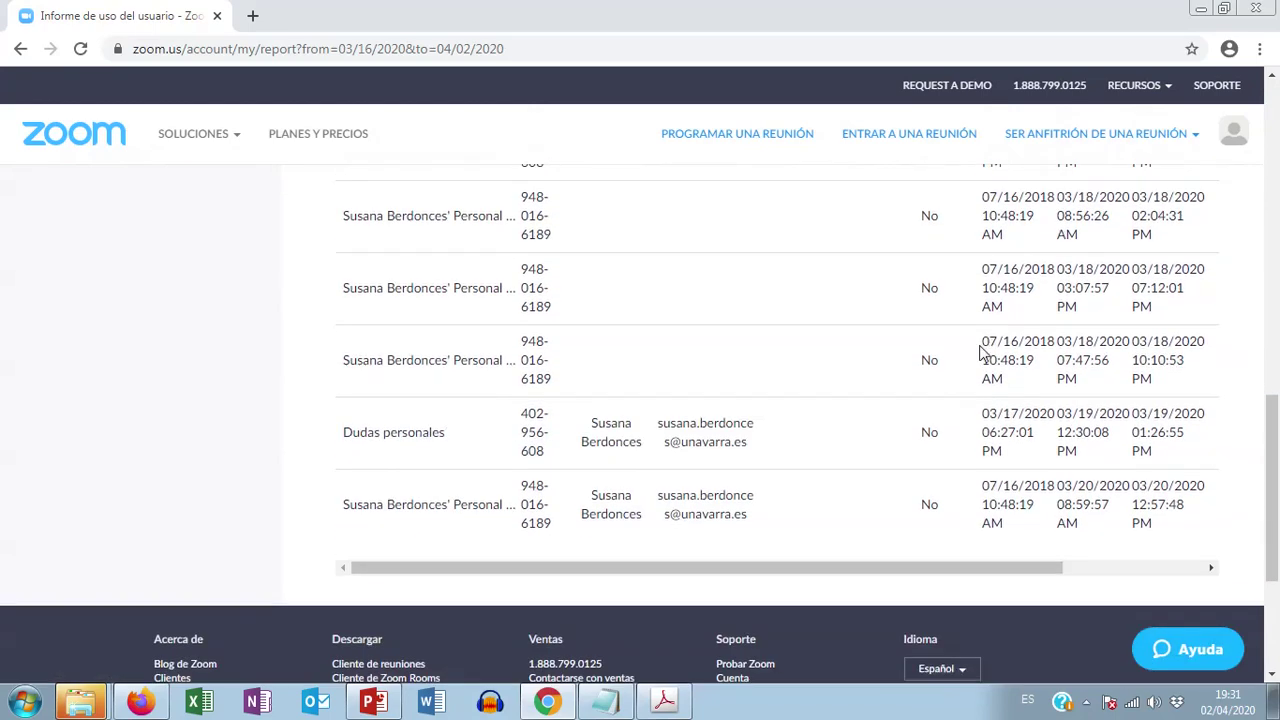
pyautogui.moveTo(770, 576); pyautogui.dragTo(942, 580)
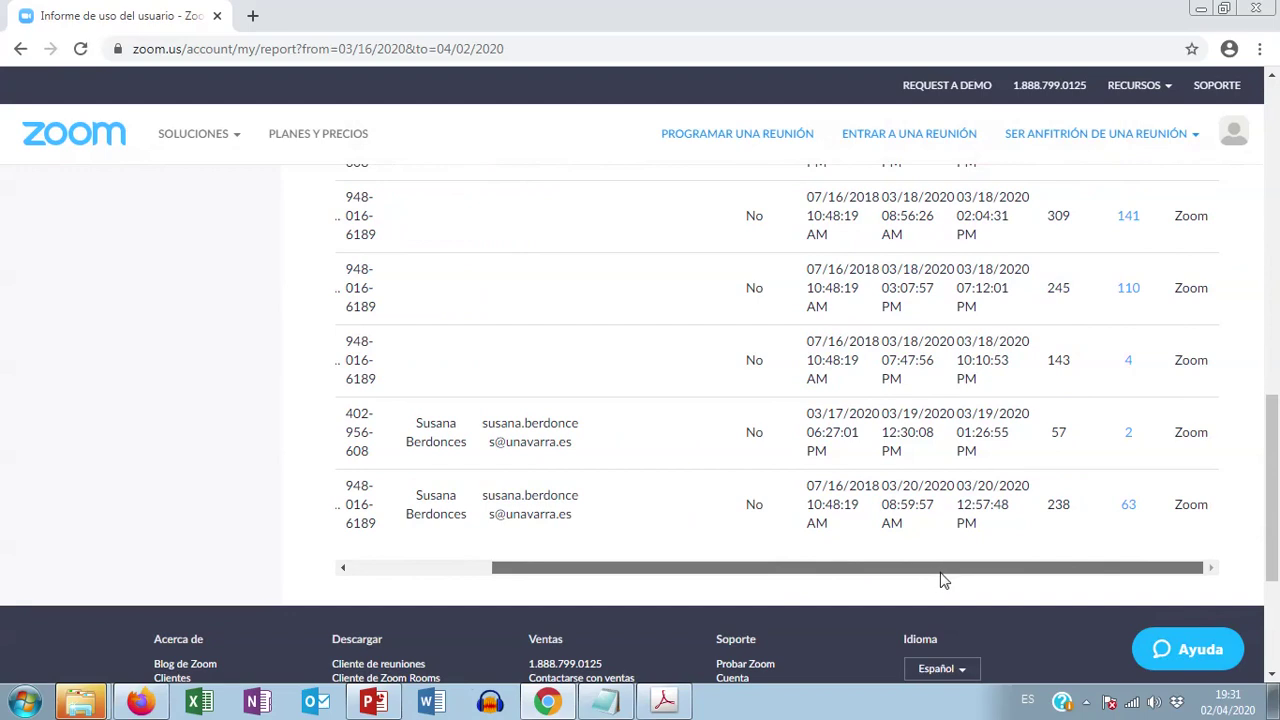
pyautogui.scroll(4, 1037, 460)
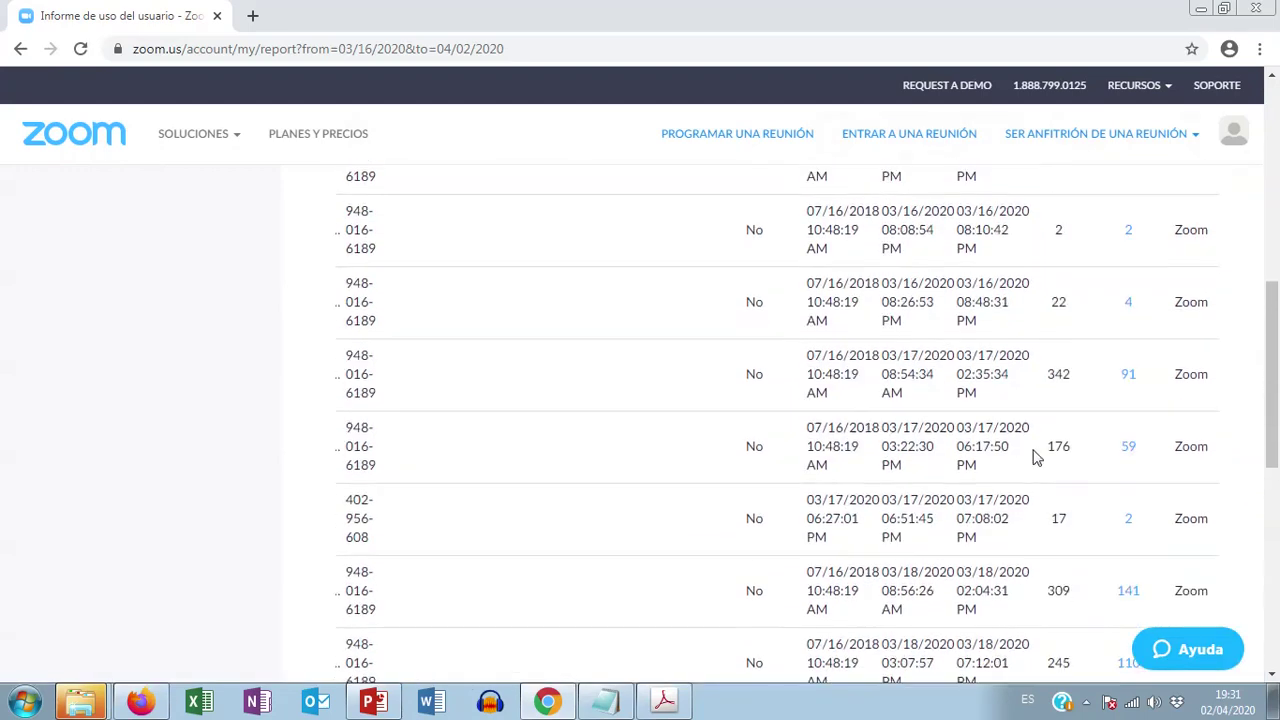
pyautogui.scroll(1, 984, 360)
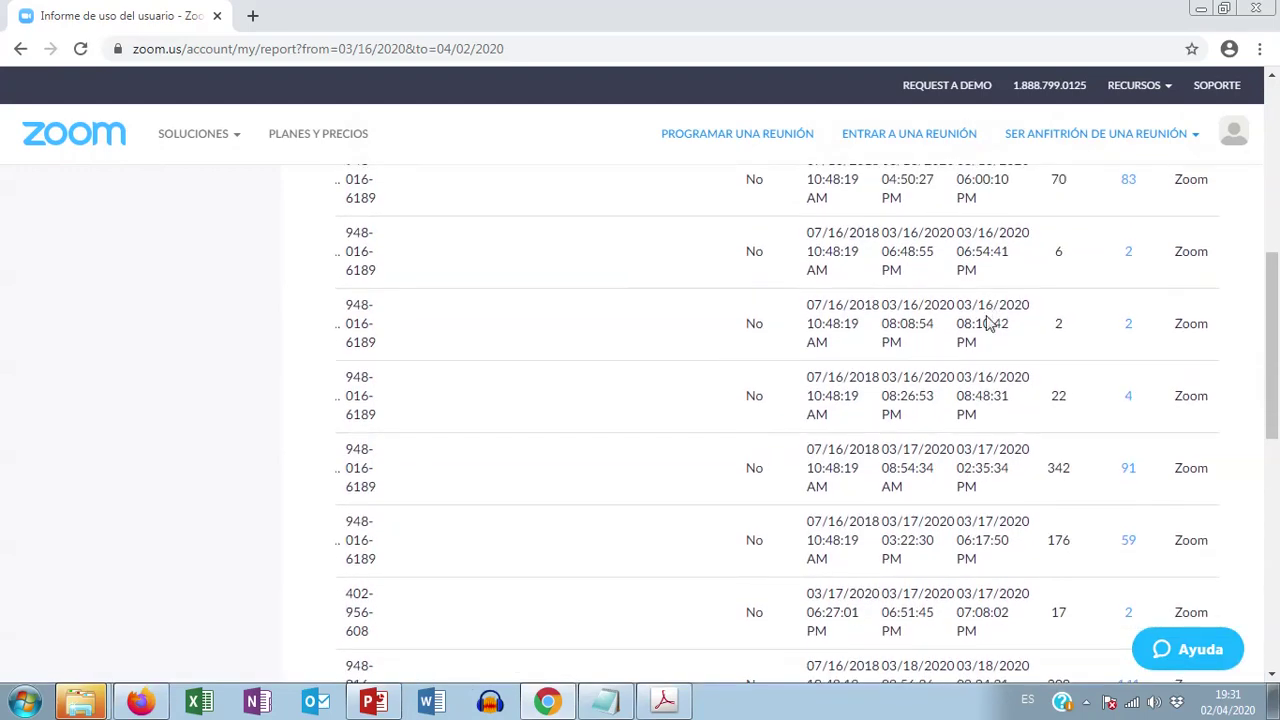
pyautogui.scroll(4, 987, 323)
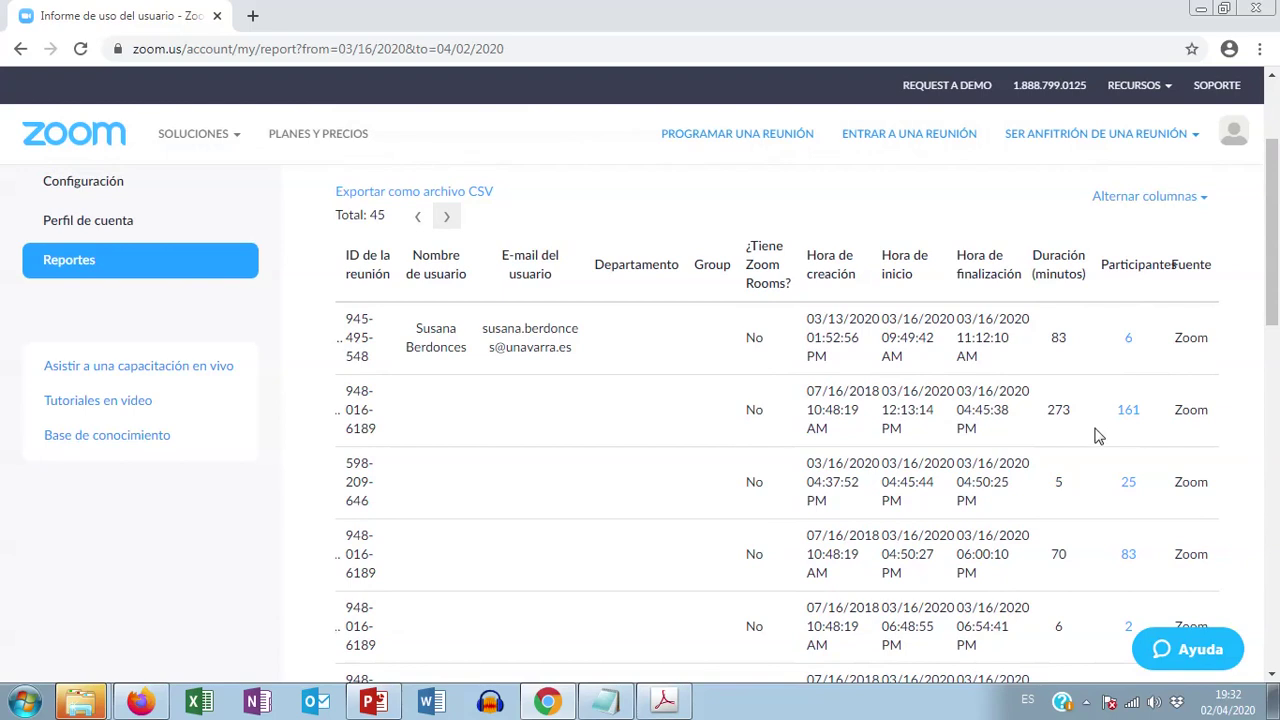
pyautogui.scroll(-1, 1097, 431)
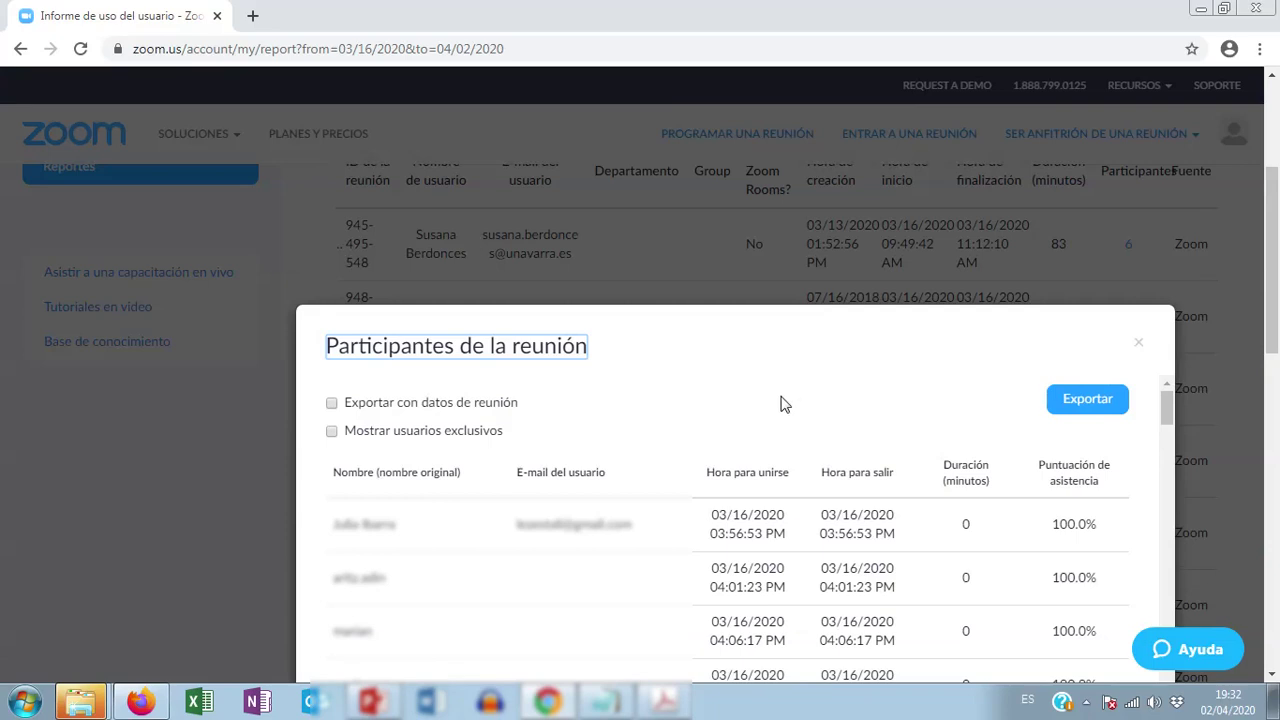
# Step: Scroll through the 161-participant list, reviewing join/leave times, minutes attended and 100.0% attendance
pyautogui.scroll(-3, 783, 404)
pyautogui.scroll(-2, 697, 434)
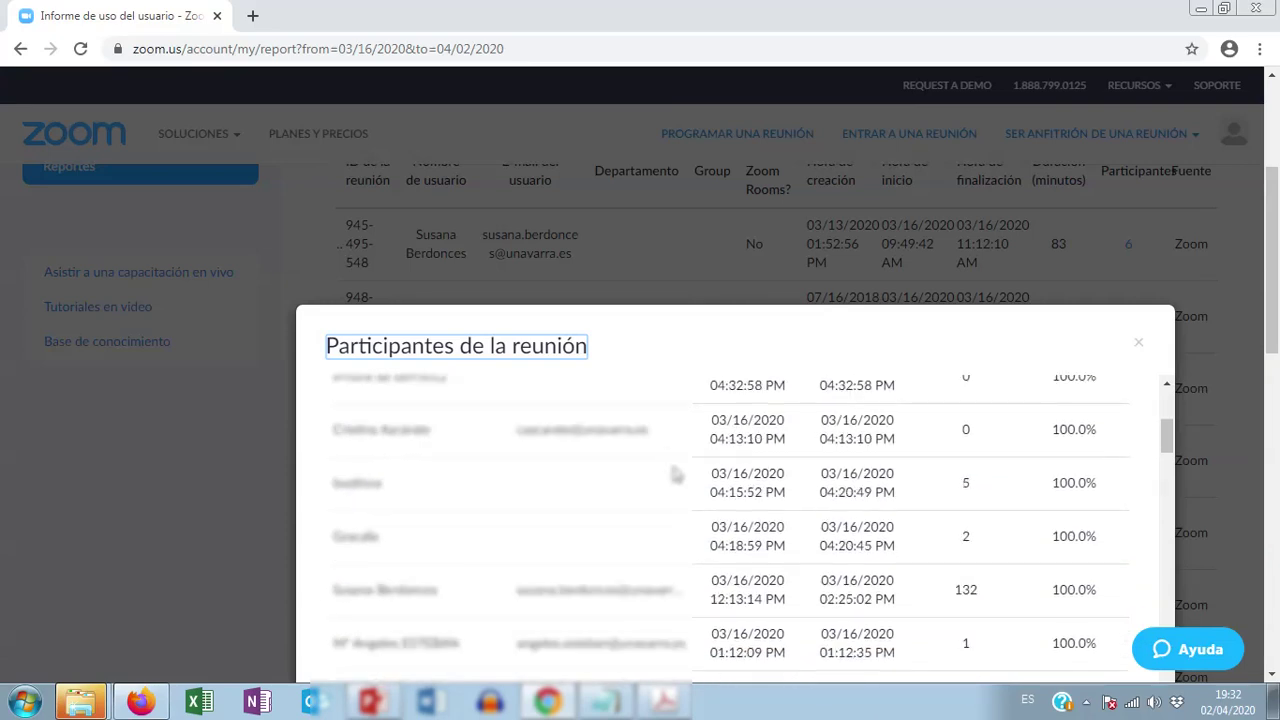
pyautogui.scroll(6, 676, 474)
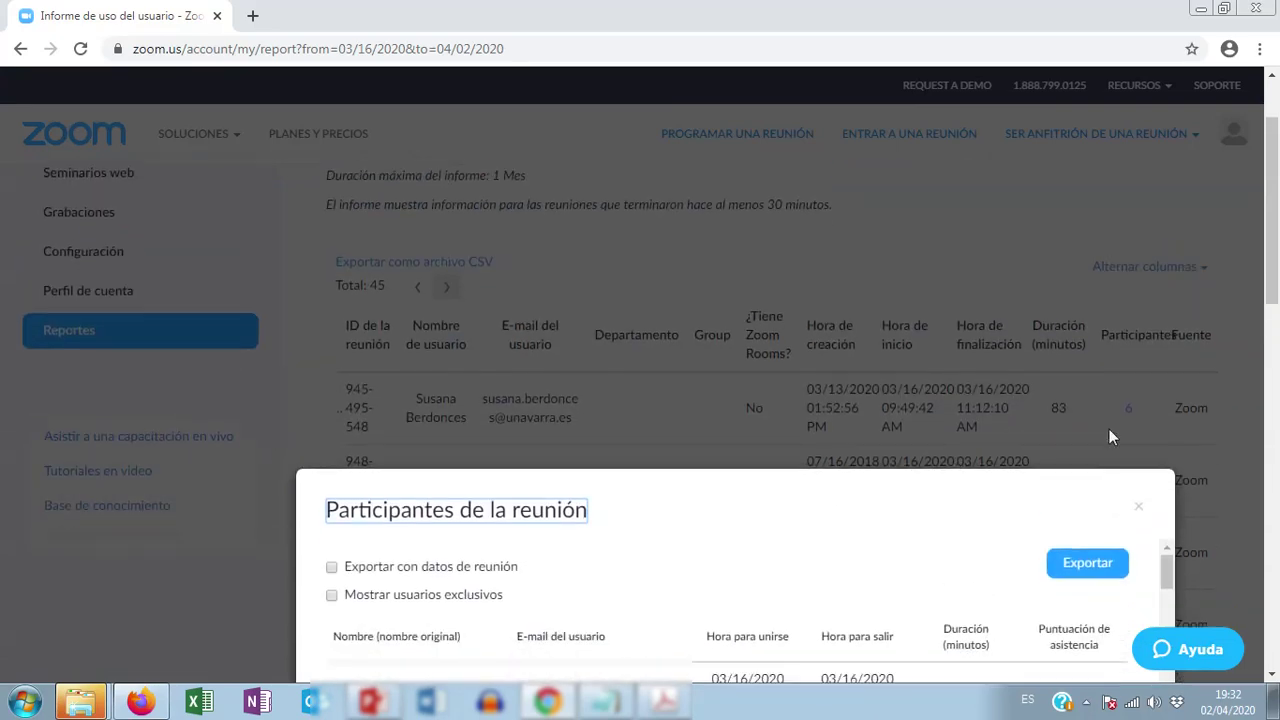
pyautogui.scroll(-3, 1109, 437)
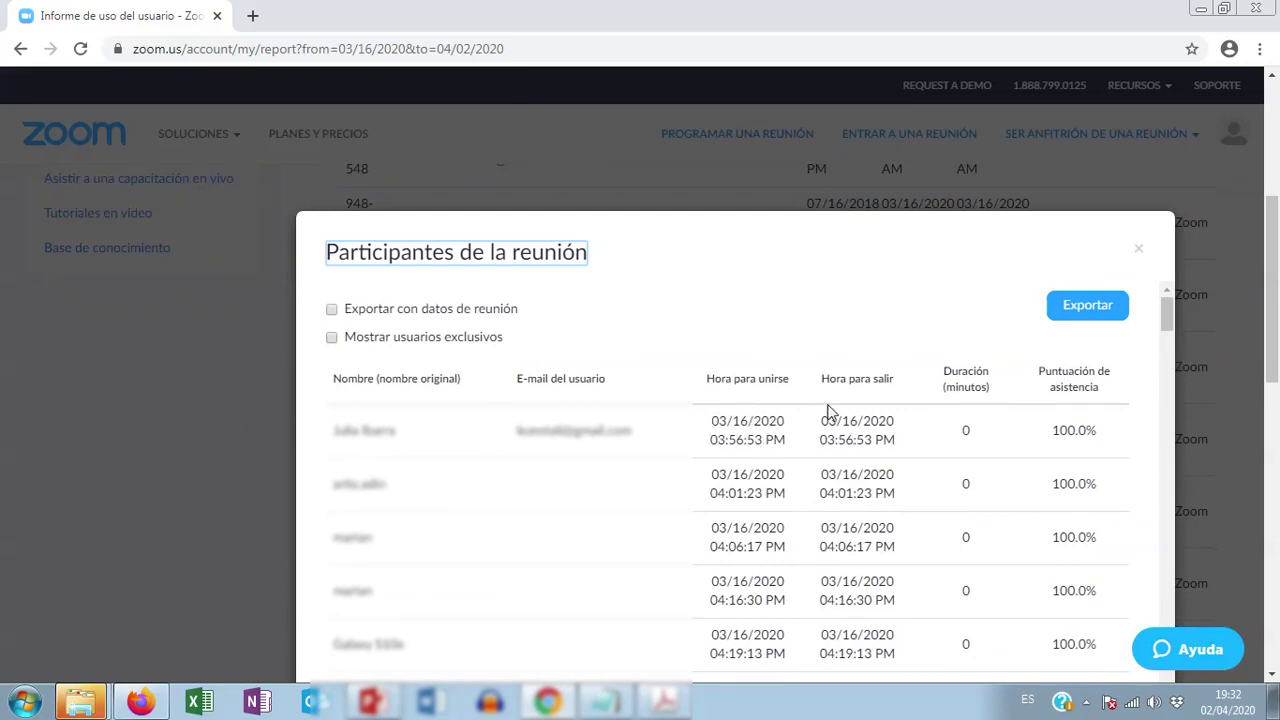
pyautogui.scroll(-2, 903, 444)
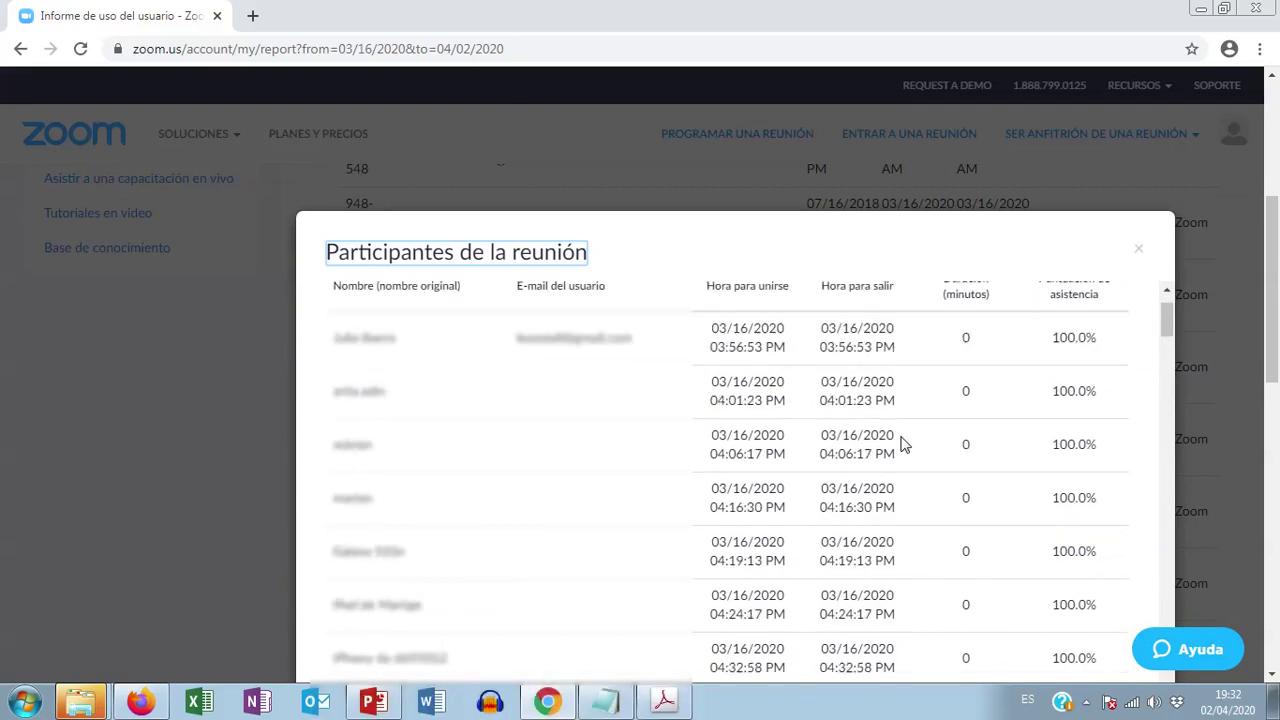
pyautogui.scroll(-4, 903, 444)
pyautogui.scroll(-1, 908, 443)
pyautogui.scroll(-3, 953, 443)
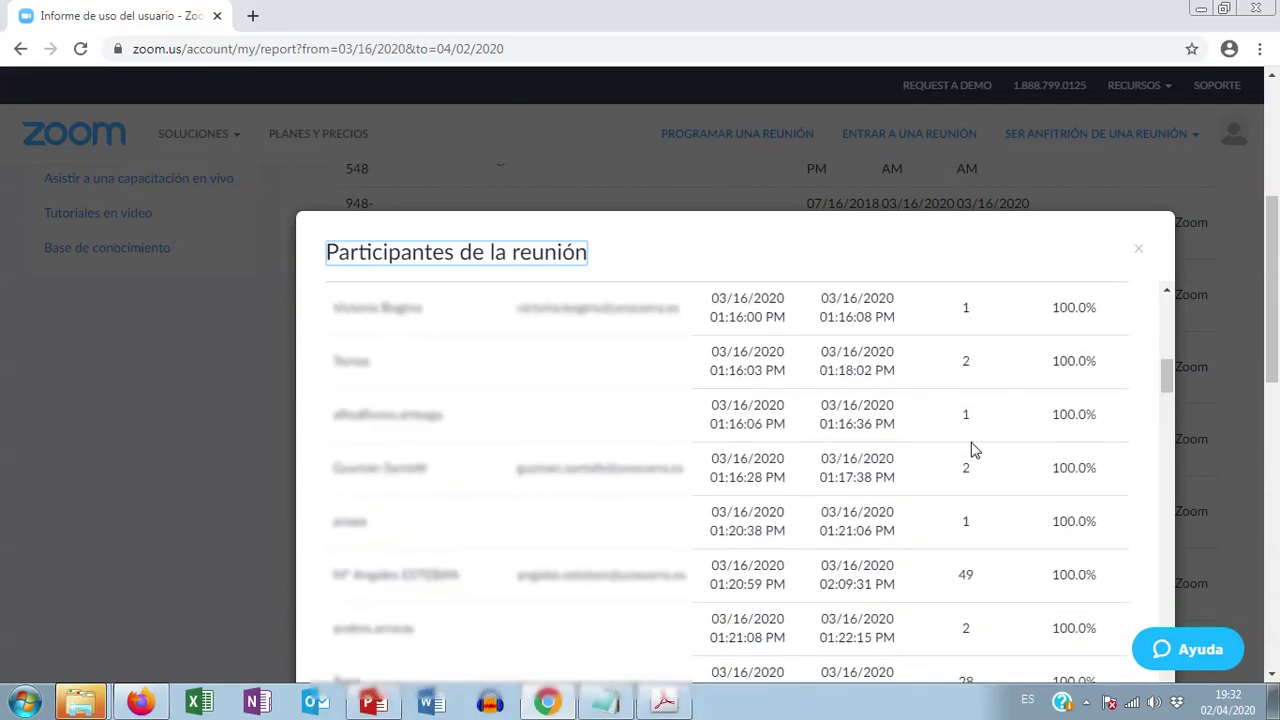
pyautogui.scroll(-2, 975, 450)
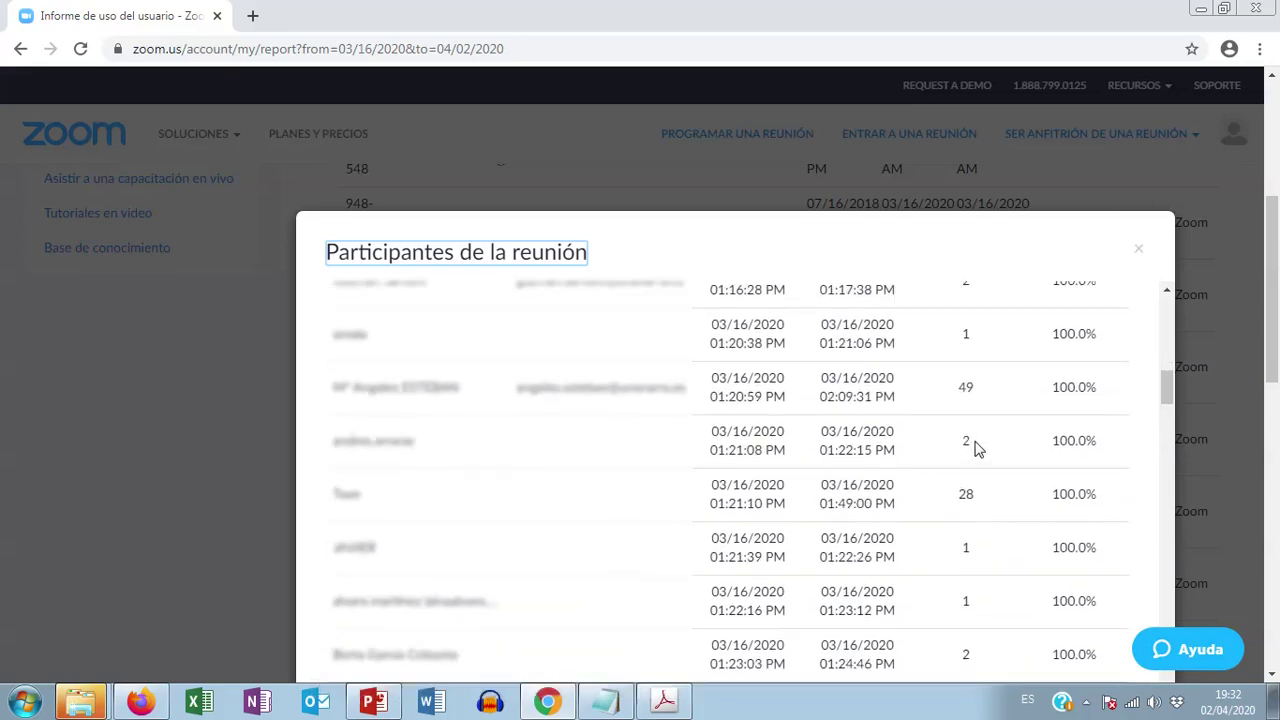
pyautogui.scroll(1, 987, 391)
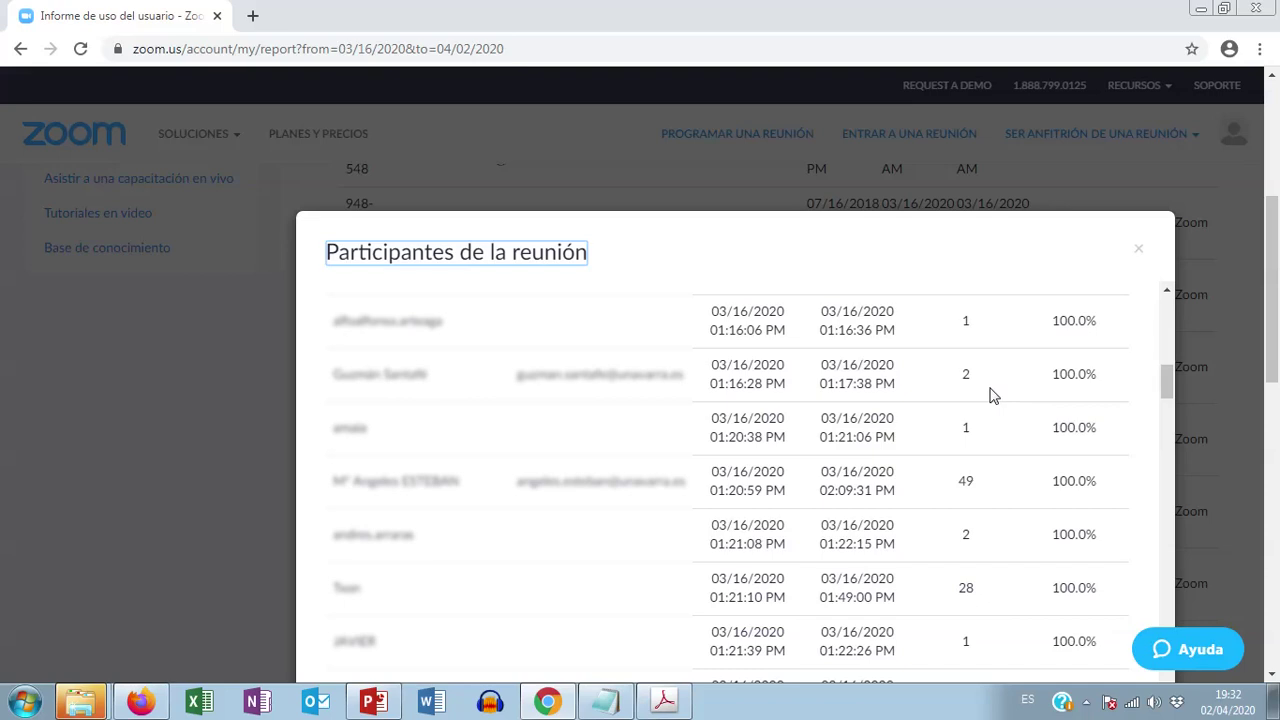
pyautogui.scroll(-3, 988, 396)
pyautogui.scroll(-2, 990, 398)
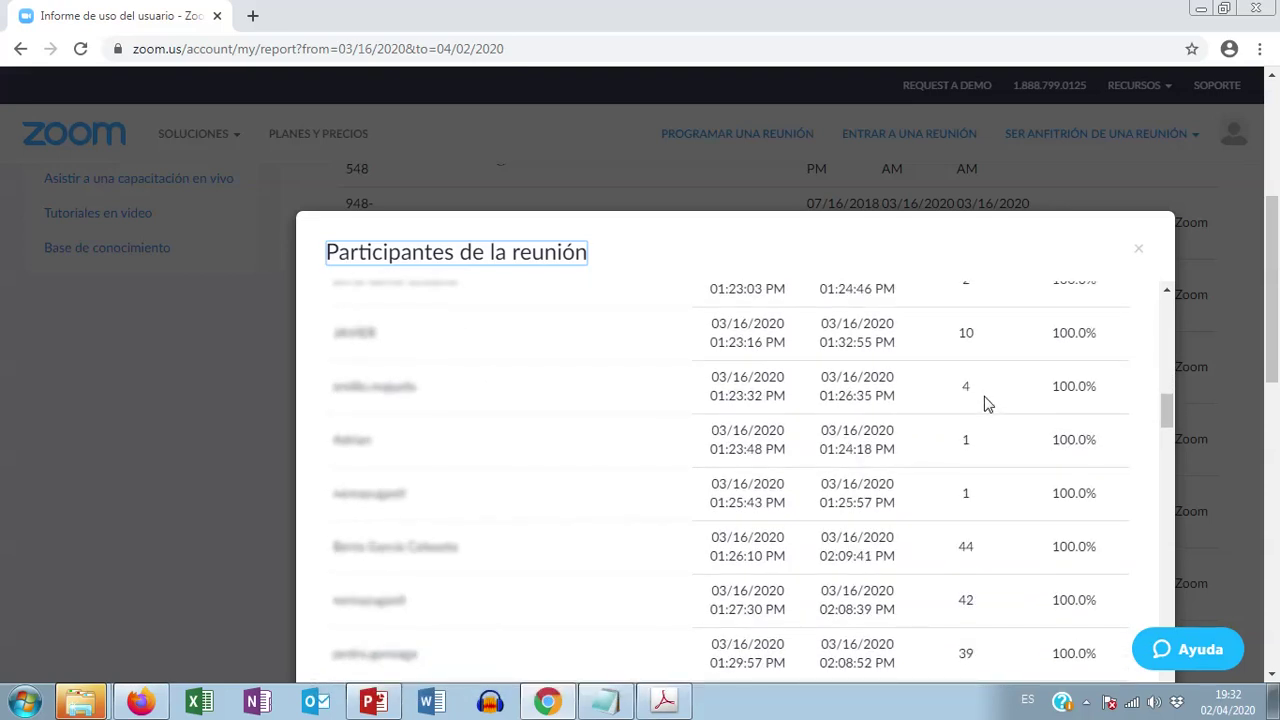
pyautogui.scroll(-2, 986, 405)
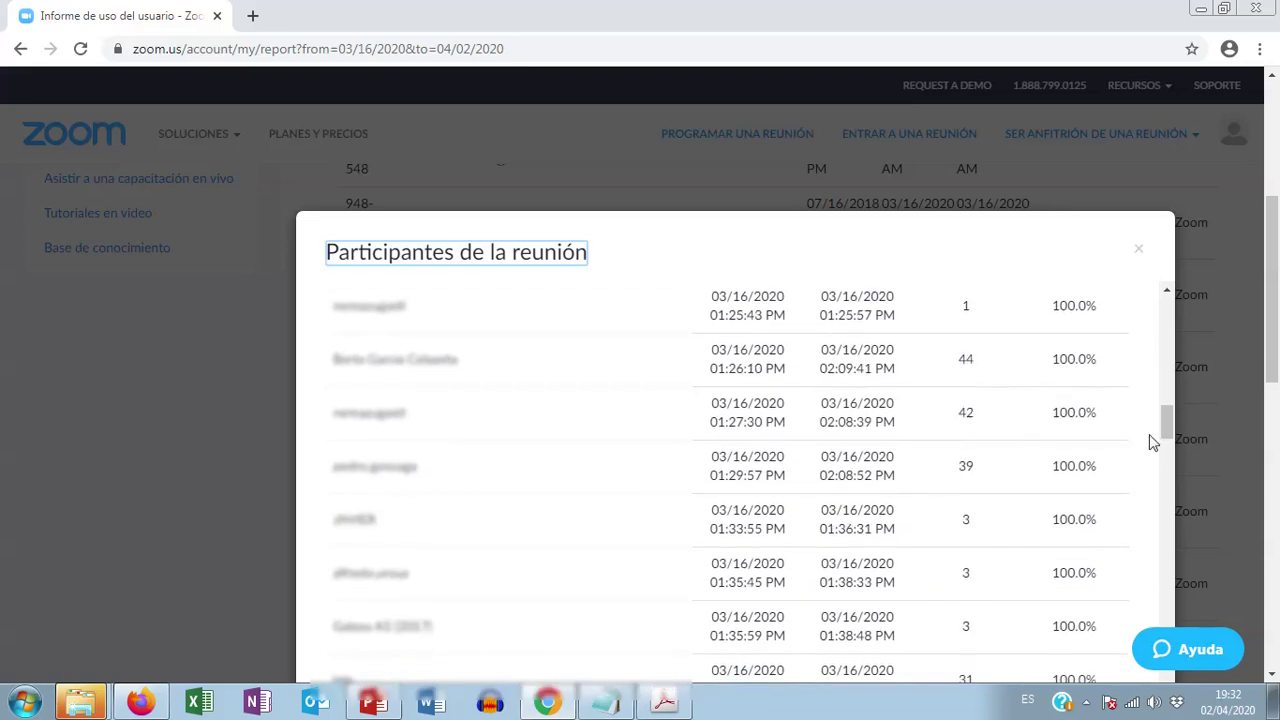
pyautogui.moveTo(1165, 421); pyautogui.dragTo(1165, 312)
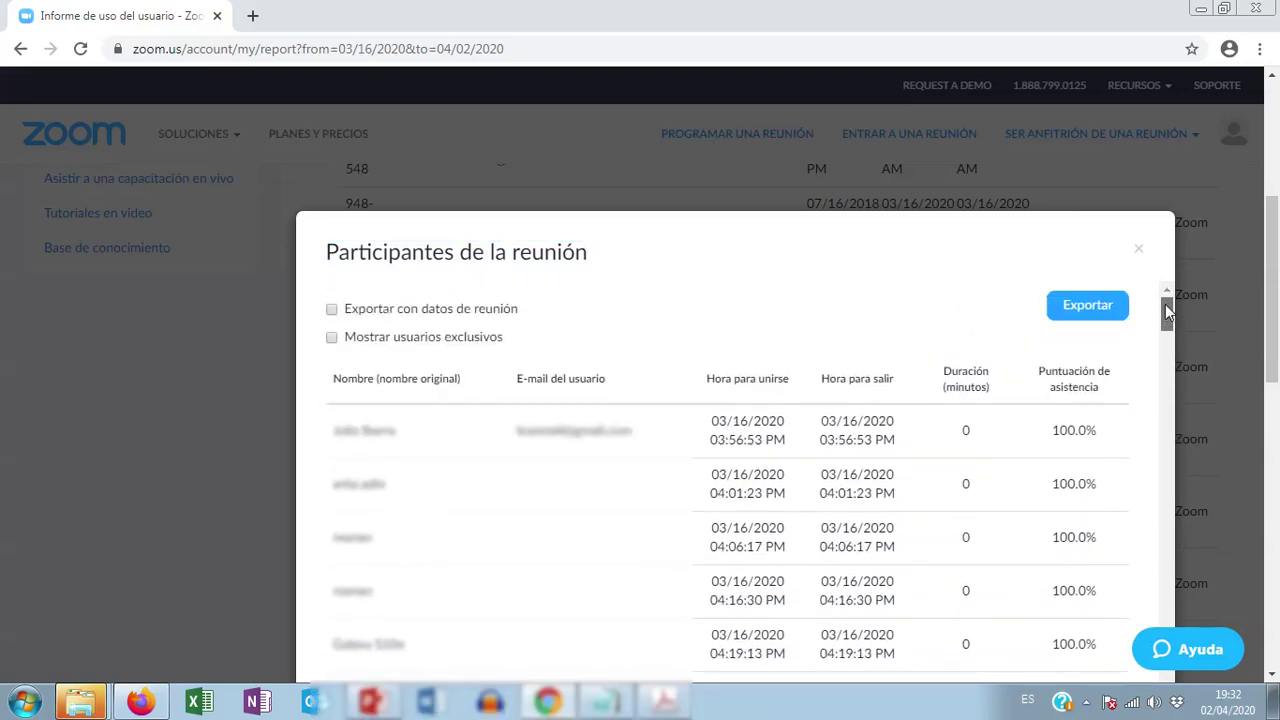
# Step: Export the participant list to CSV, close it, and open the profile avatar's account menu
pyautogui.click(1096, 310)
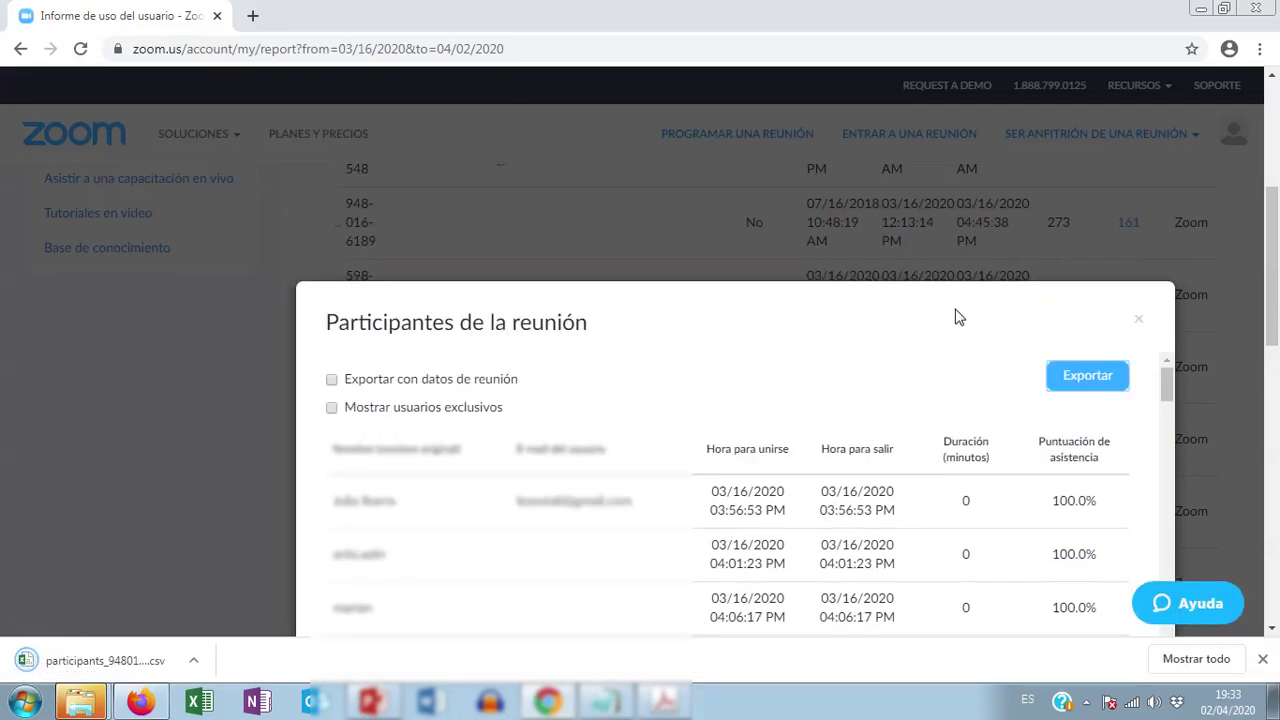
pyautogui.click(1139, 322)
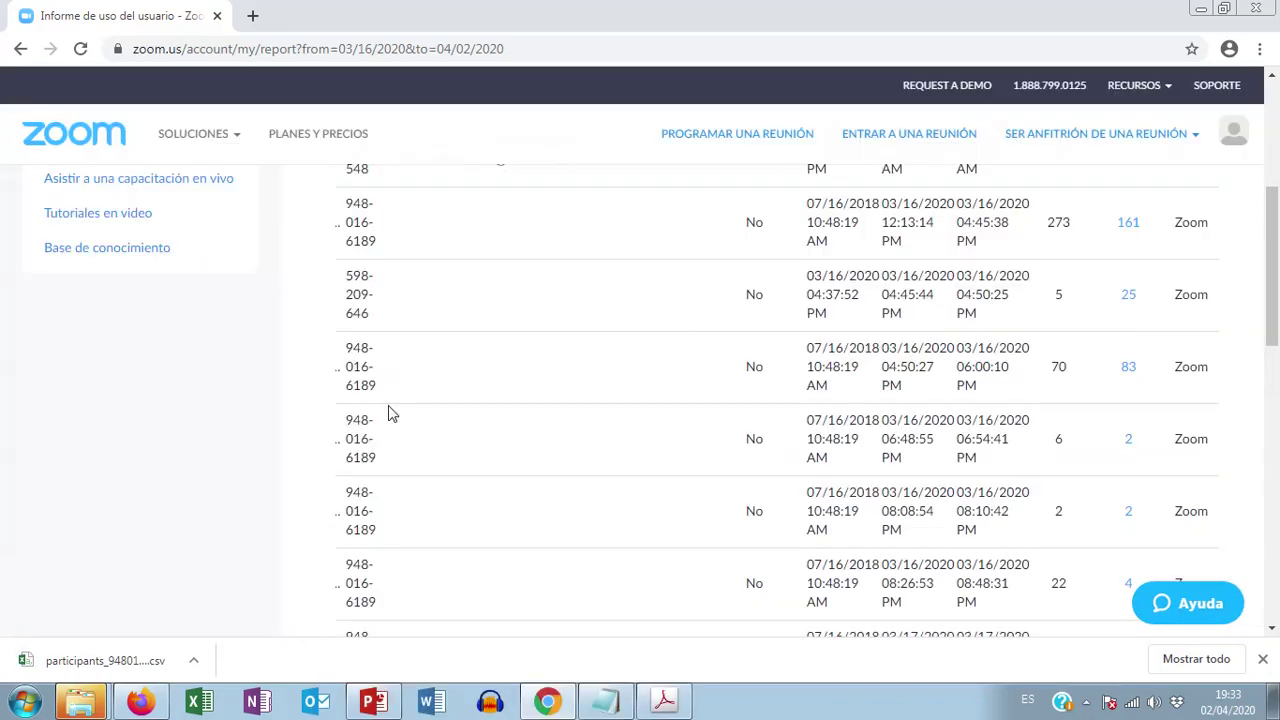
pyautogui.scroll(4, 251, 391)
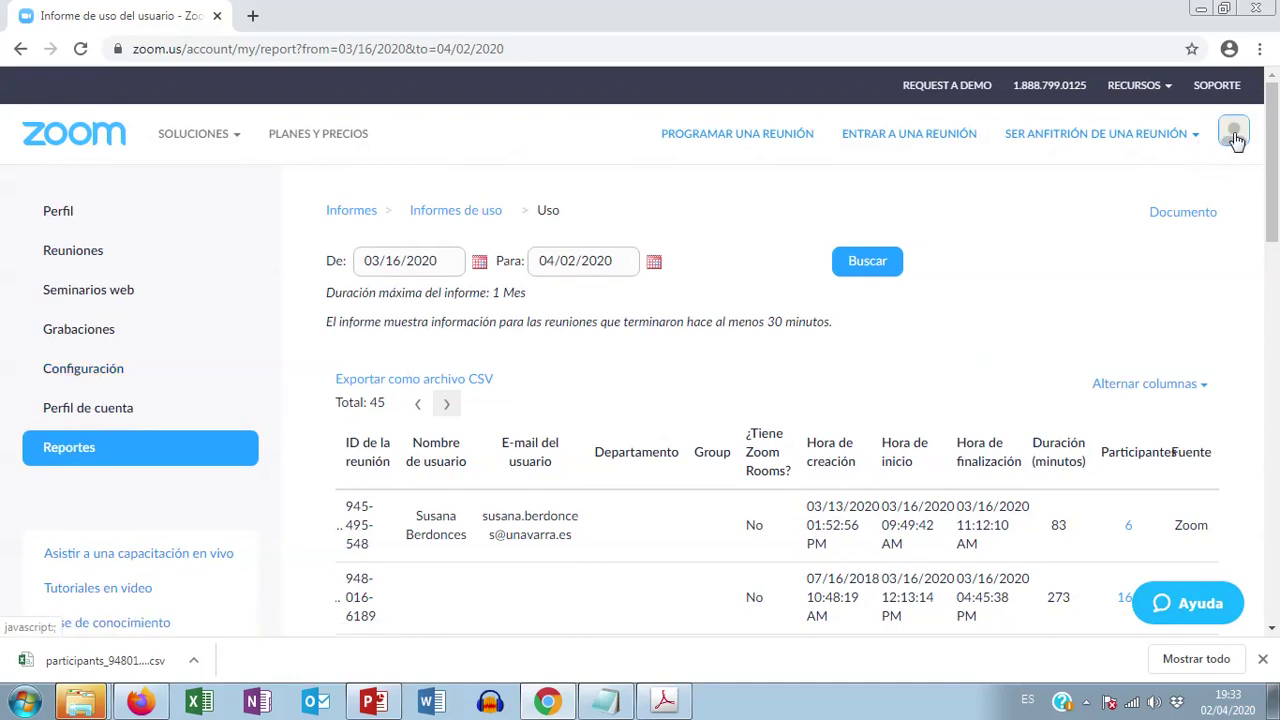
pyautogui.click(1235, 136)
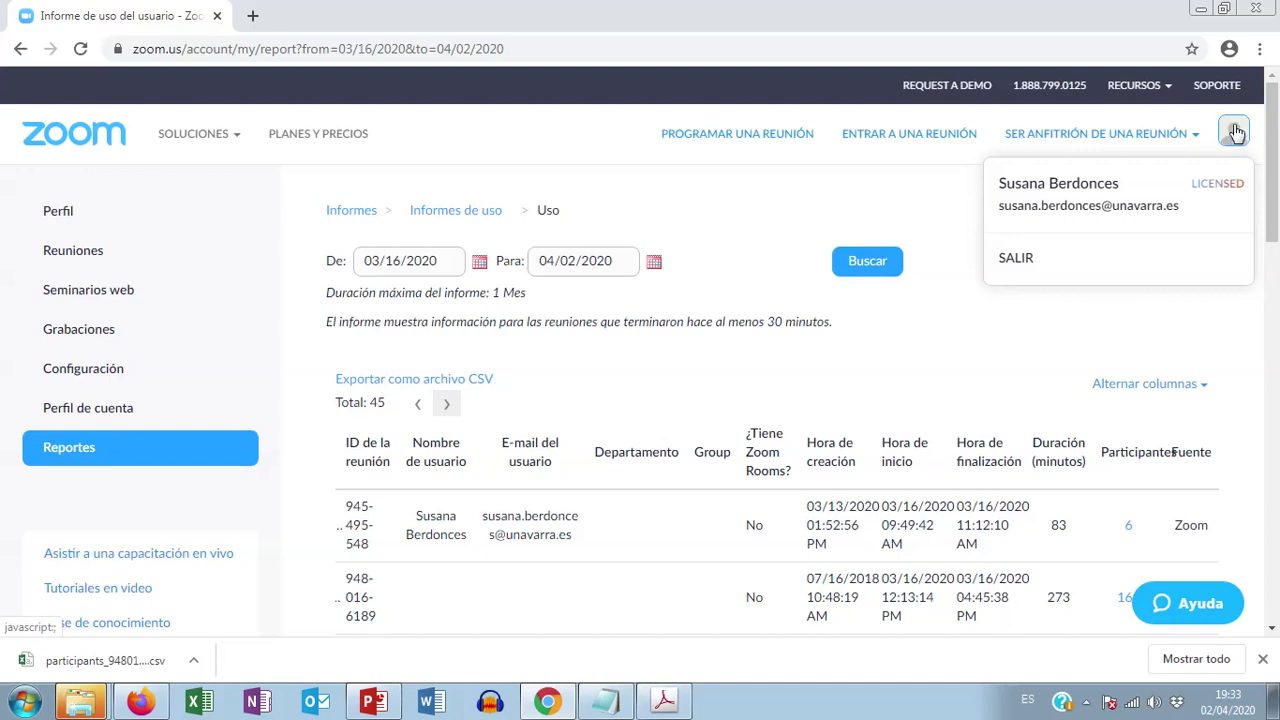